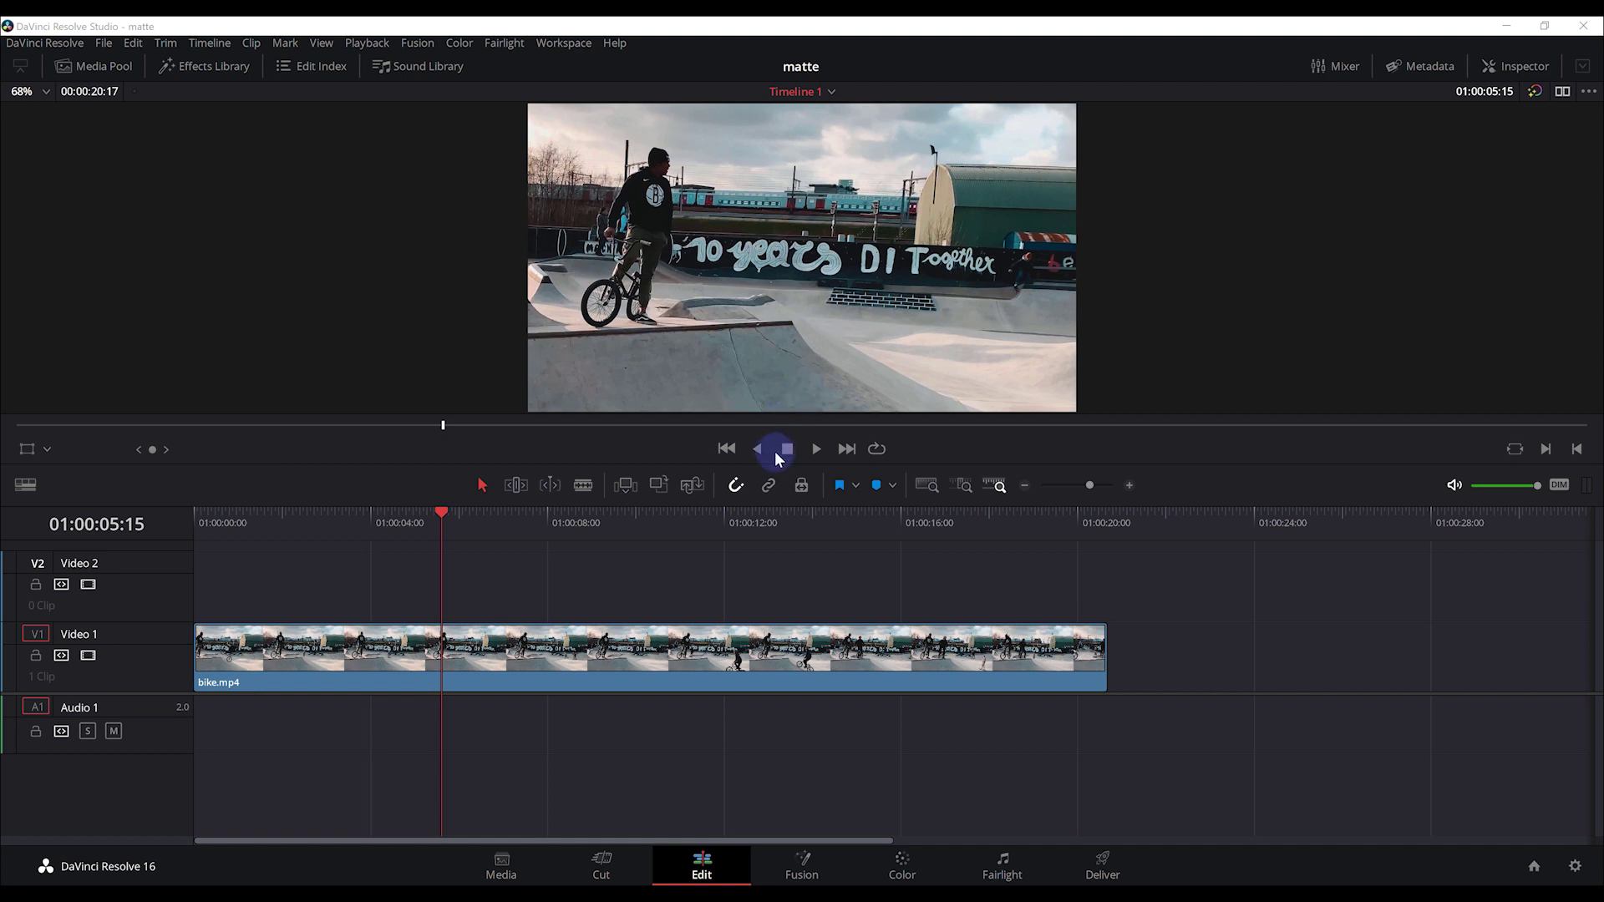
Add a Text+ title on Video 2 above the bike clip.
click(613, 683)
drag(496, 518, 200, 556)
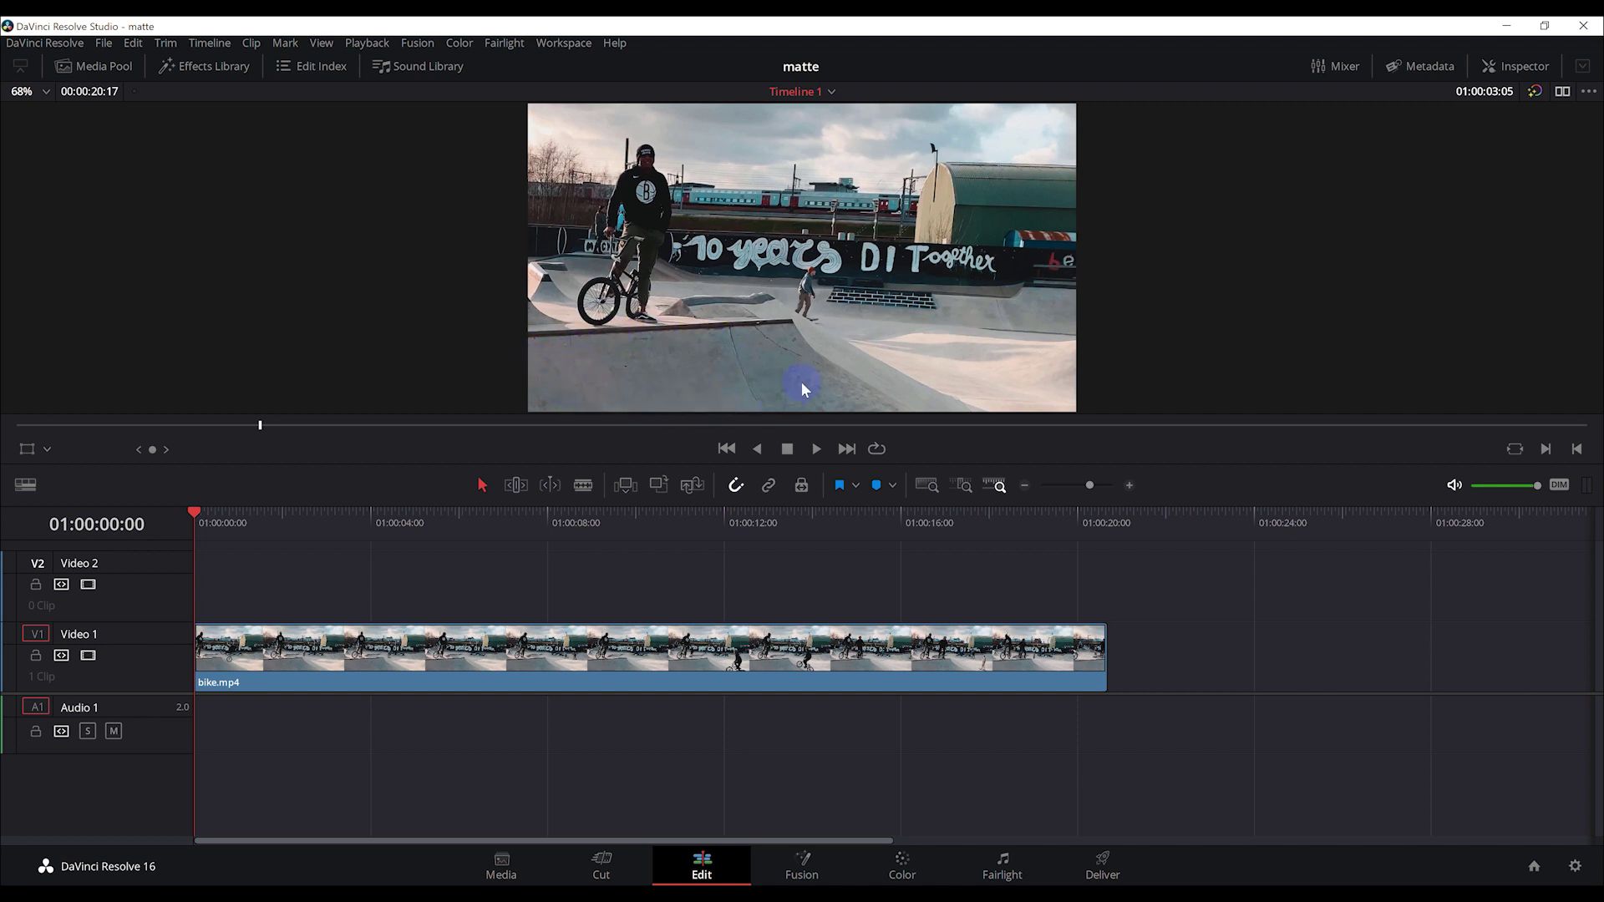
click(195, 74)
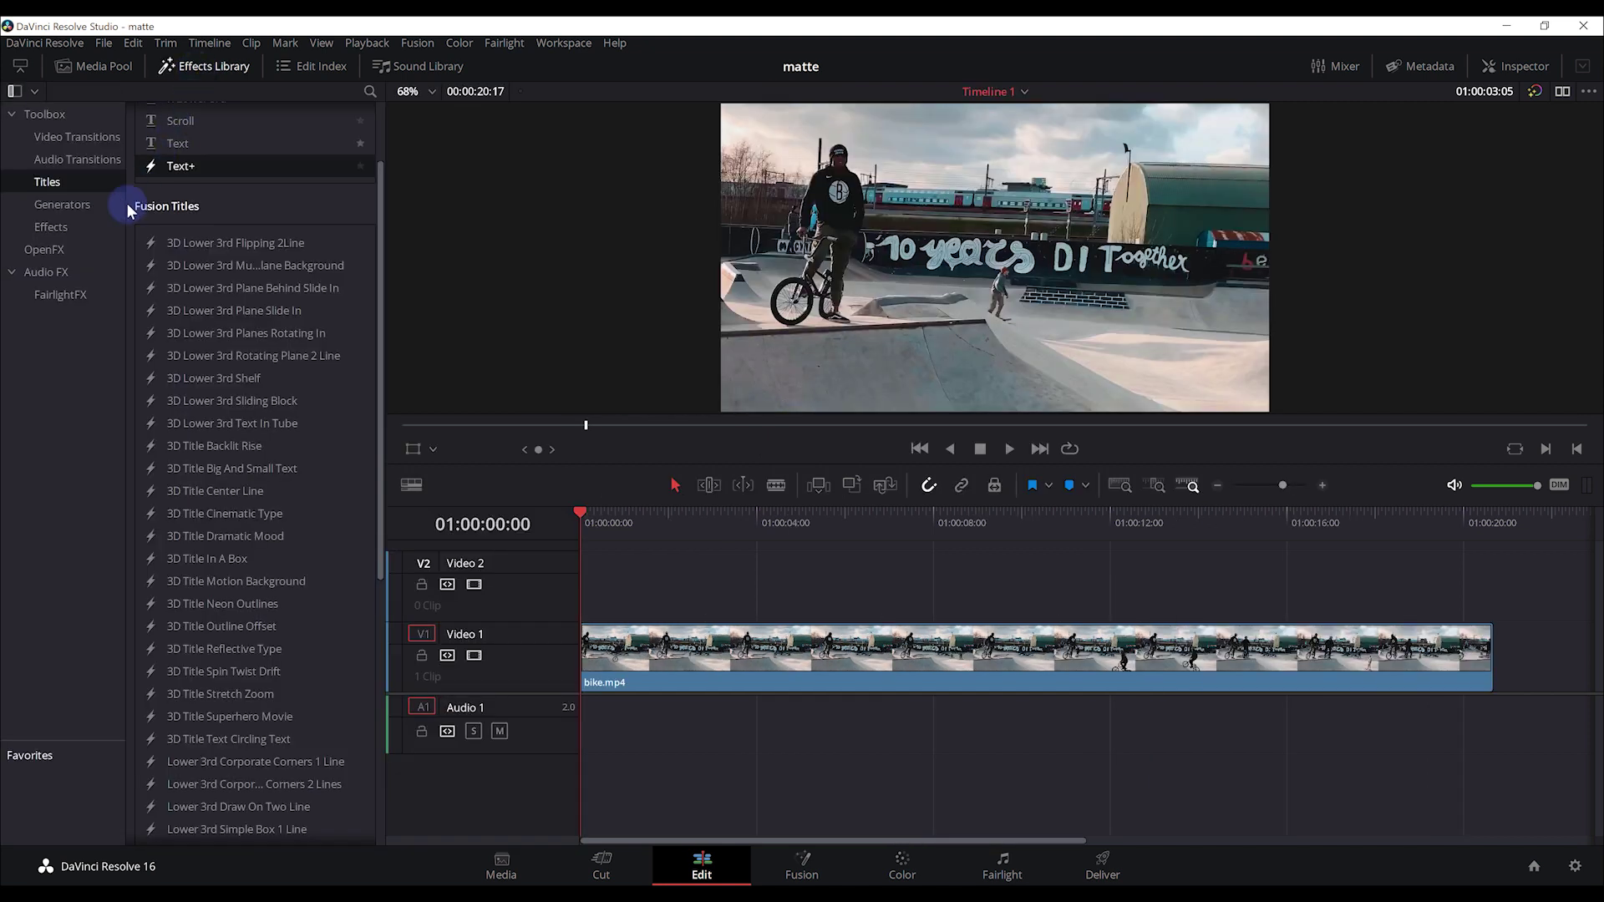
click(70, 193)
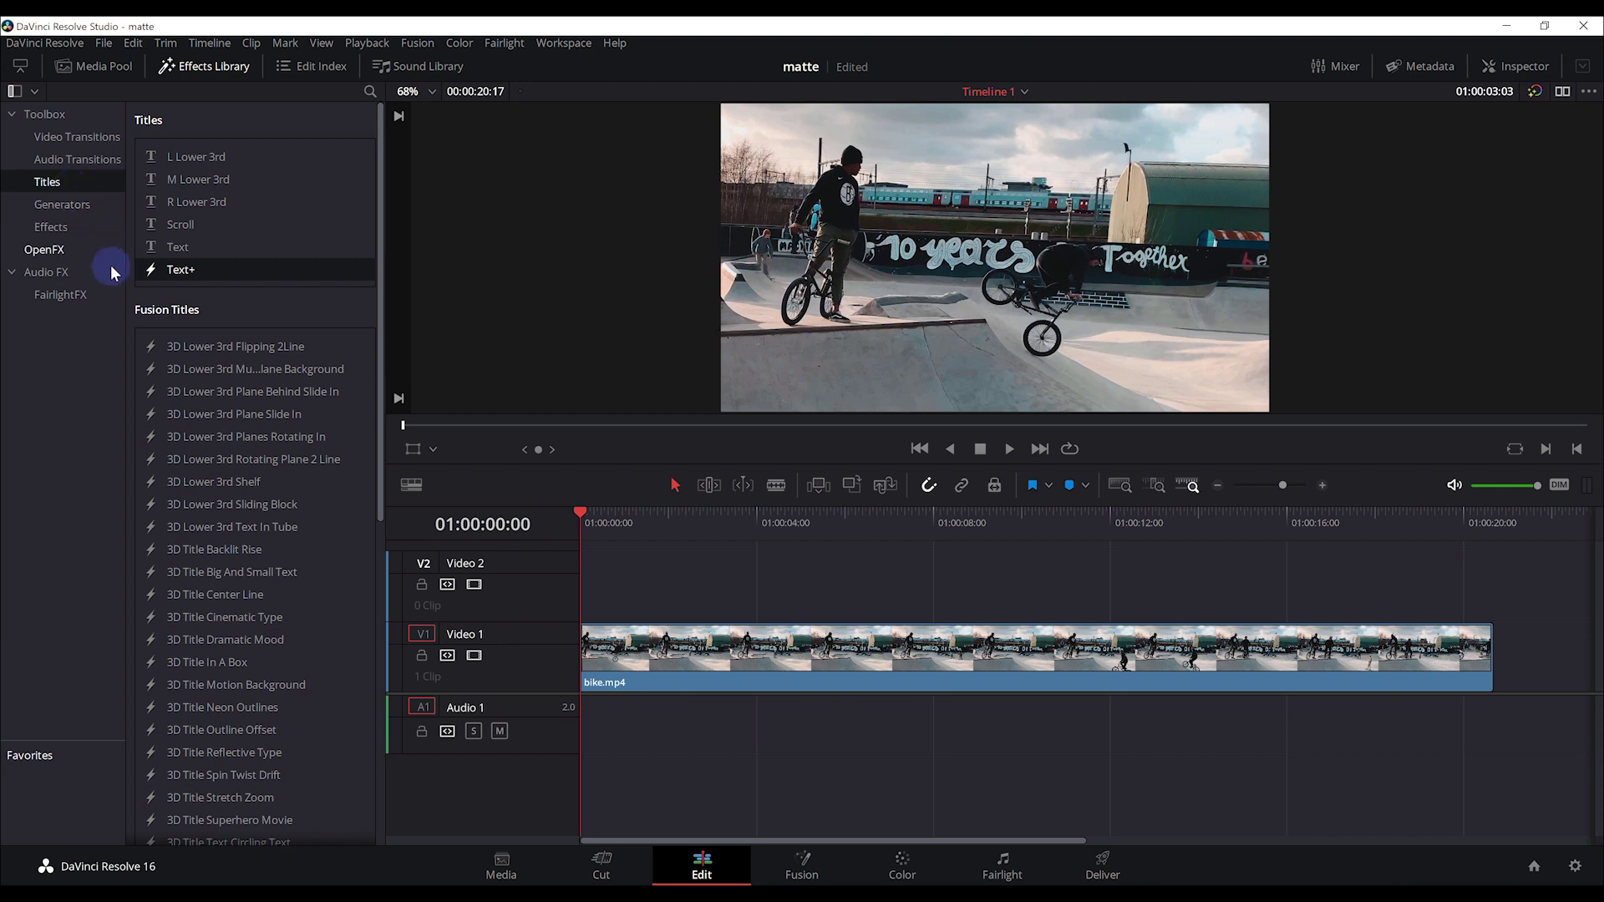
mouse_move(175, 269)
mouse_down()
mouse_move(526, 435)
mouse_move(589, 589)
mouse_up()
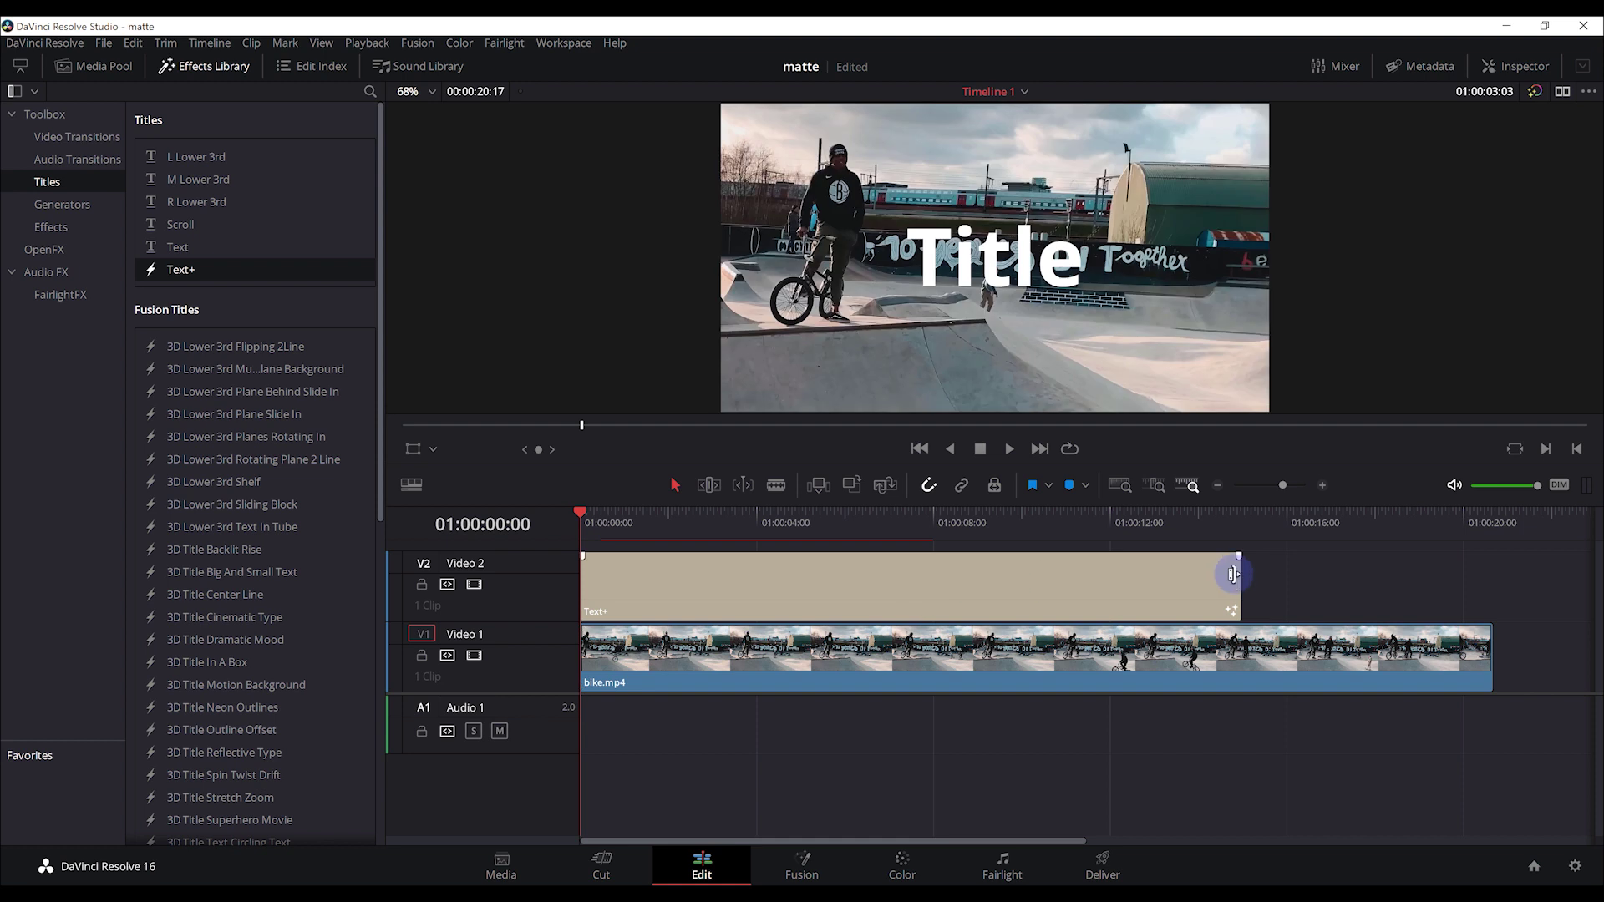
Stretch the Text+ title to the bike.mp4 clip's full length and show its Inspector settings.
drag(1239, 585, 1492, 585)
click(679, 578)
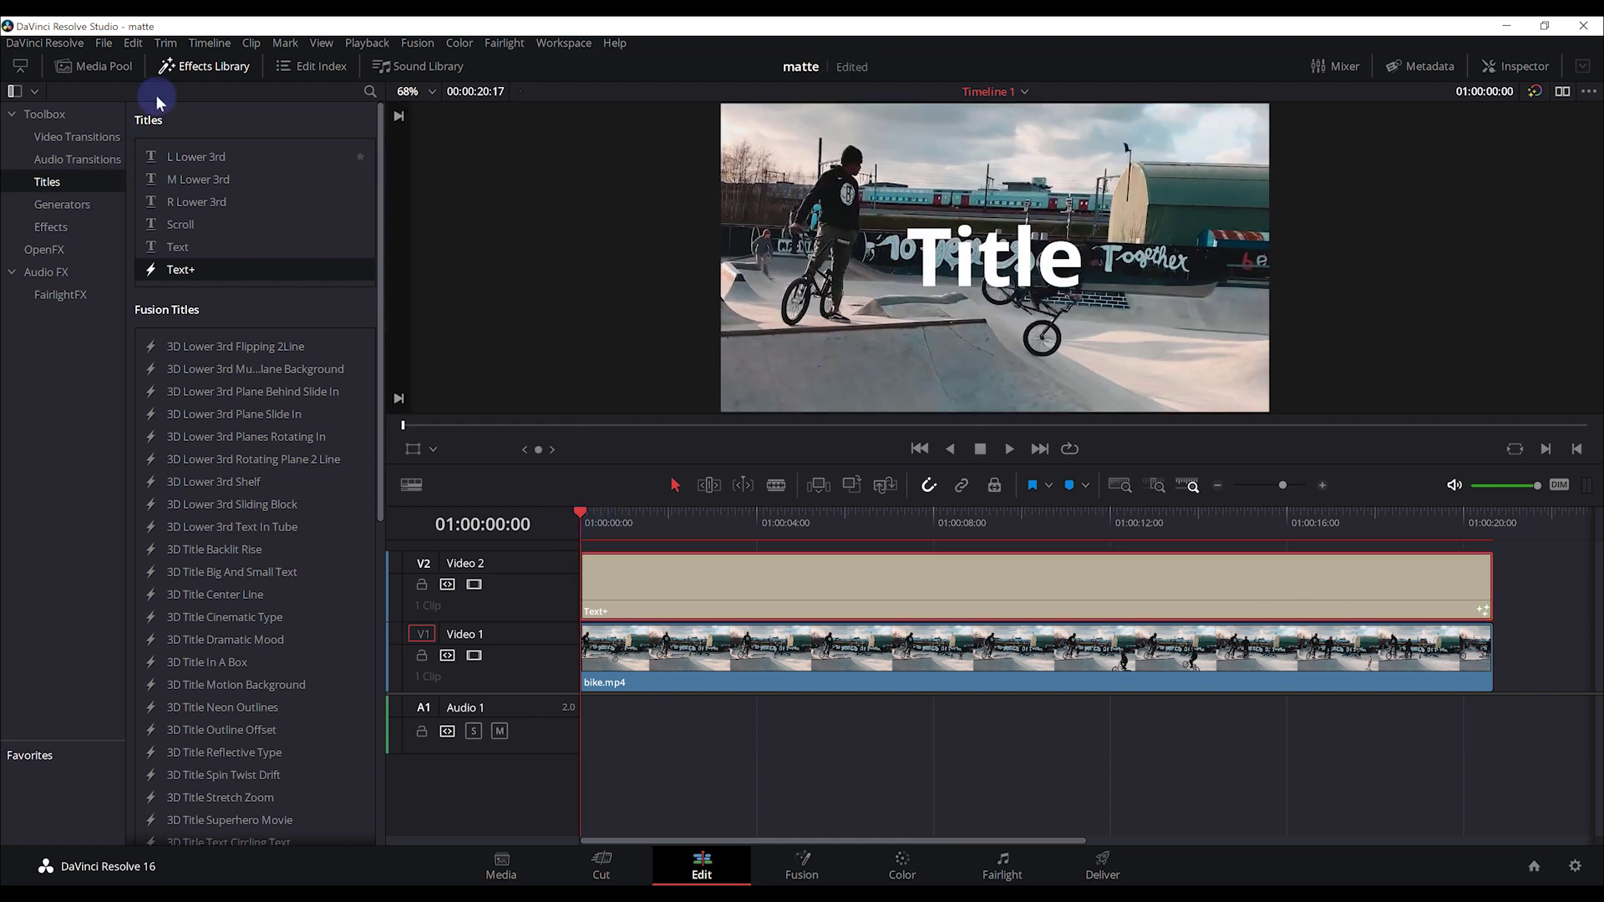
click(184, 65)
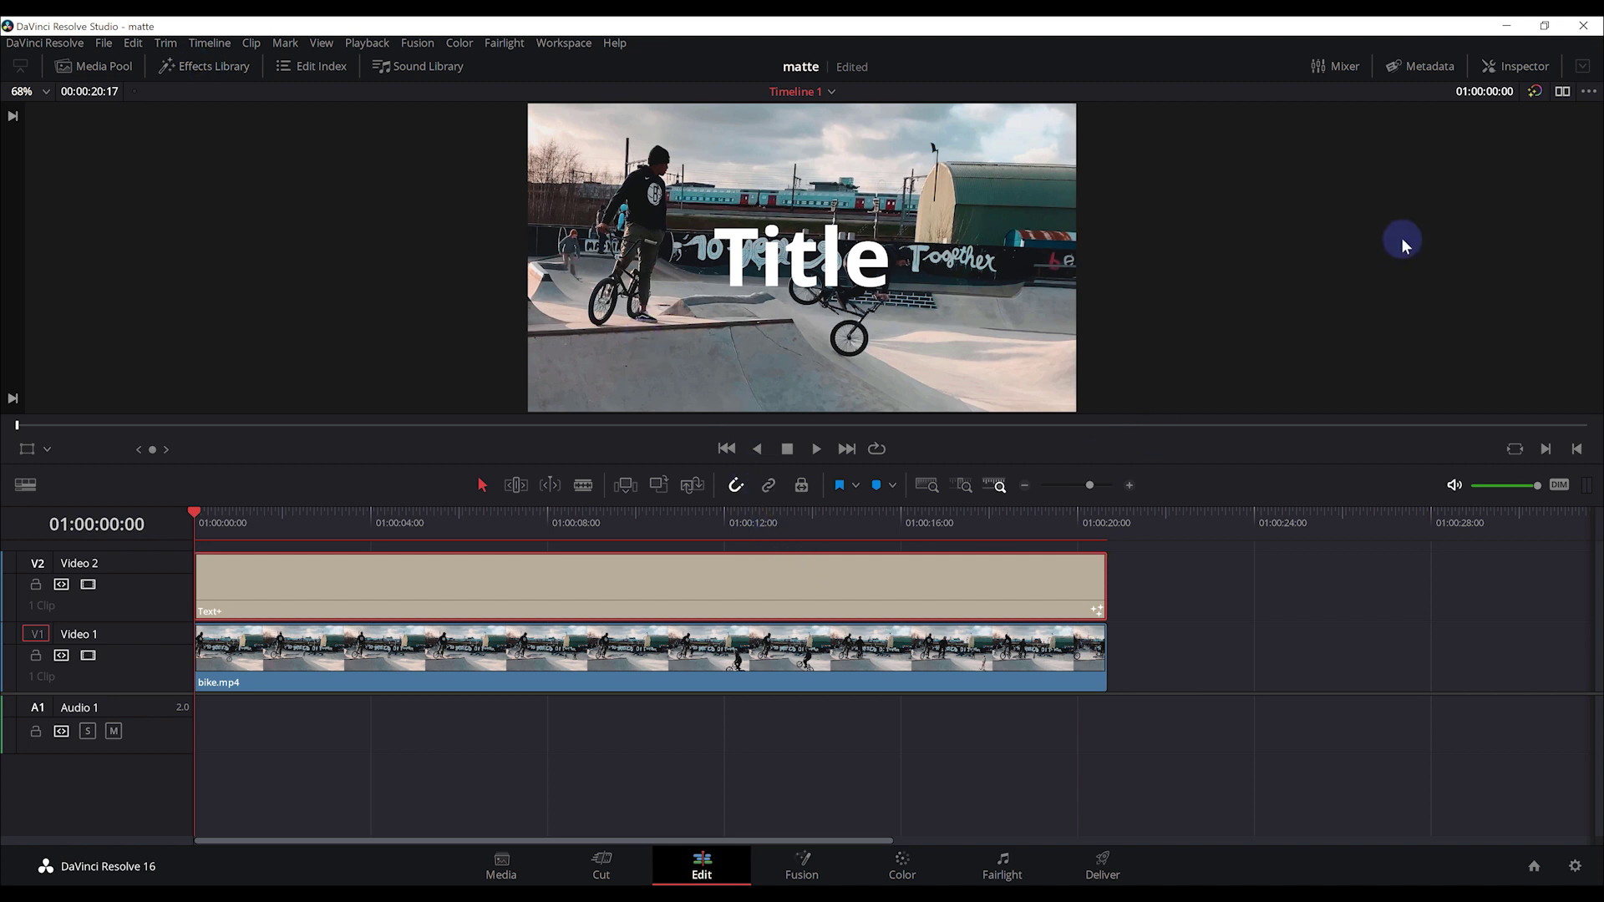
click(1507, 66)
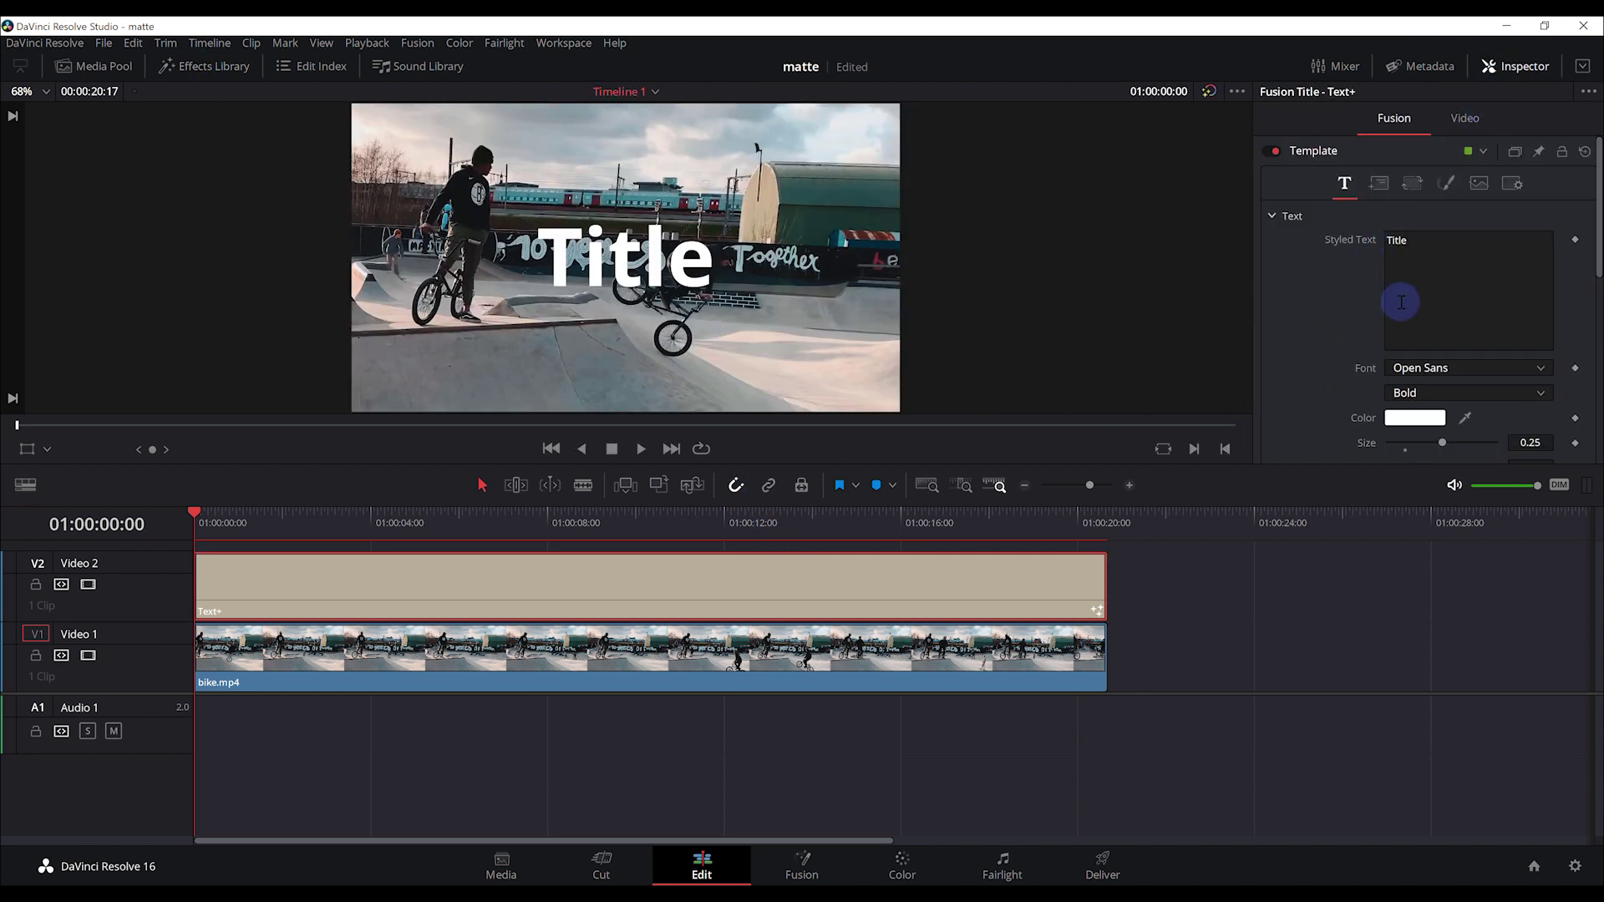
Change the title text to BIKE PARK in Mistral, shrinking its size to 0.0908.
drag(1469, 240, 1316, 239)
key(BackSpace)
text(BIKE PAR)
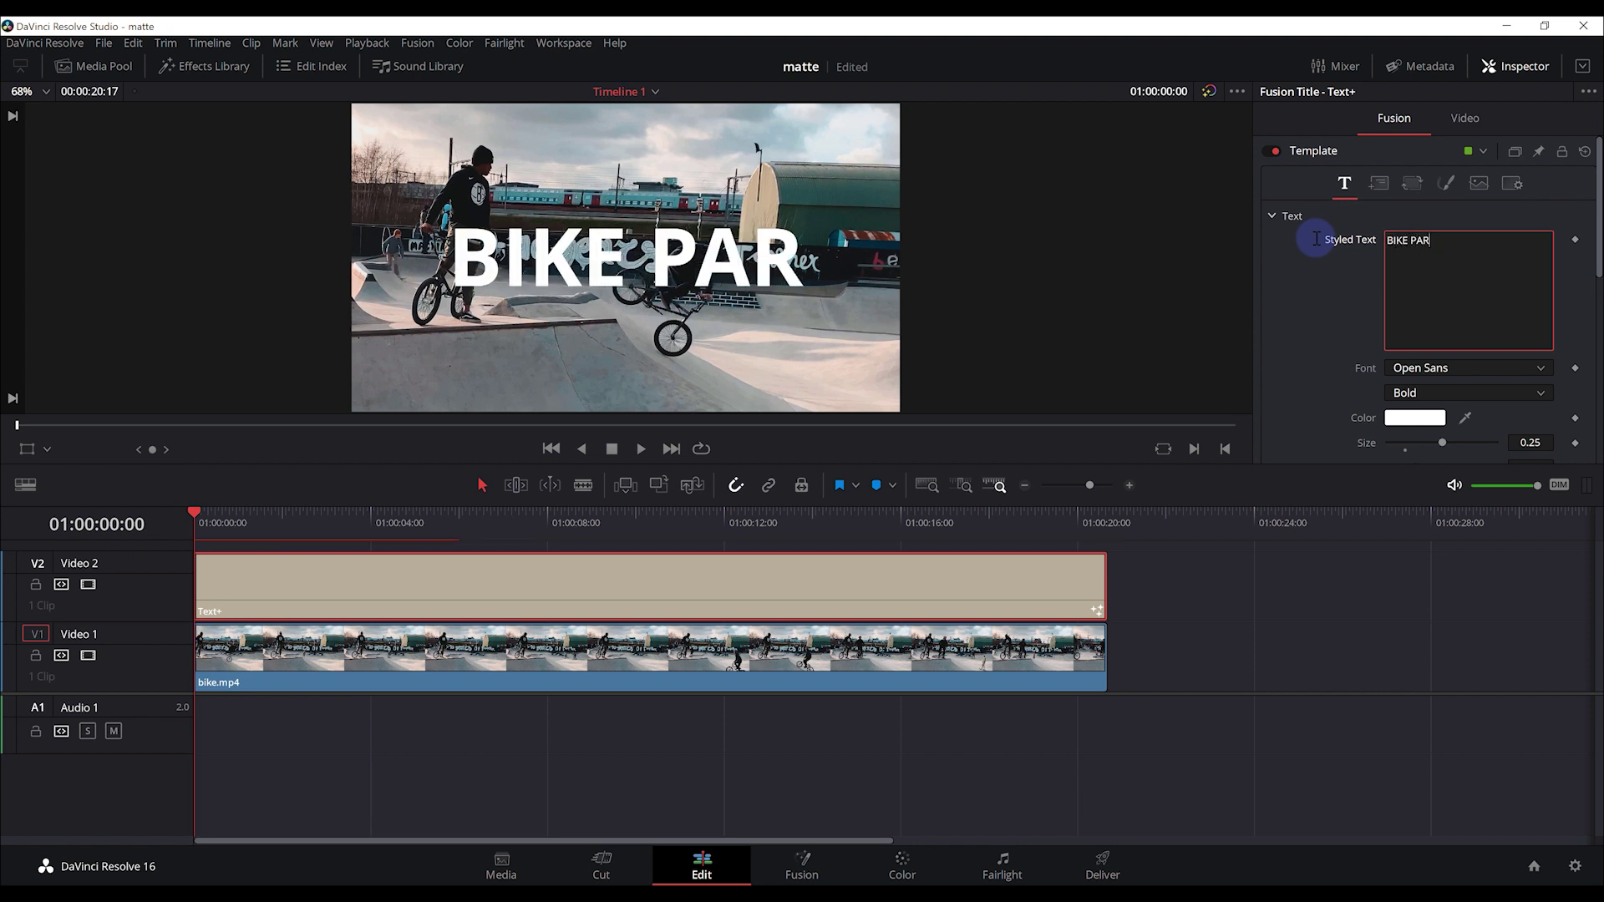
text(K)
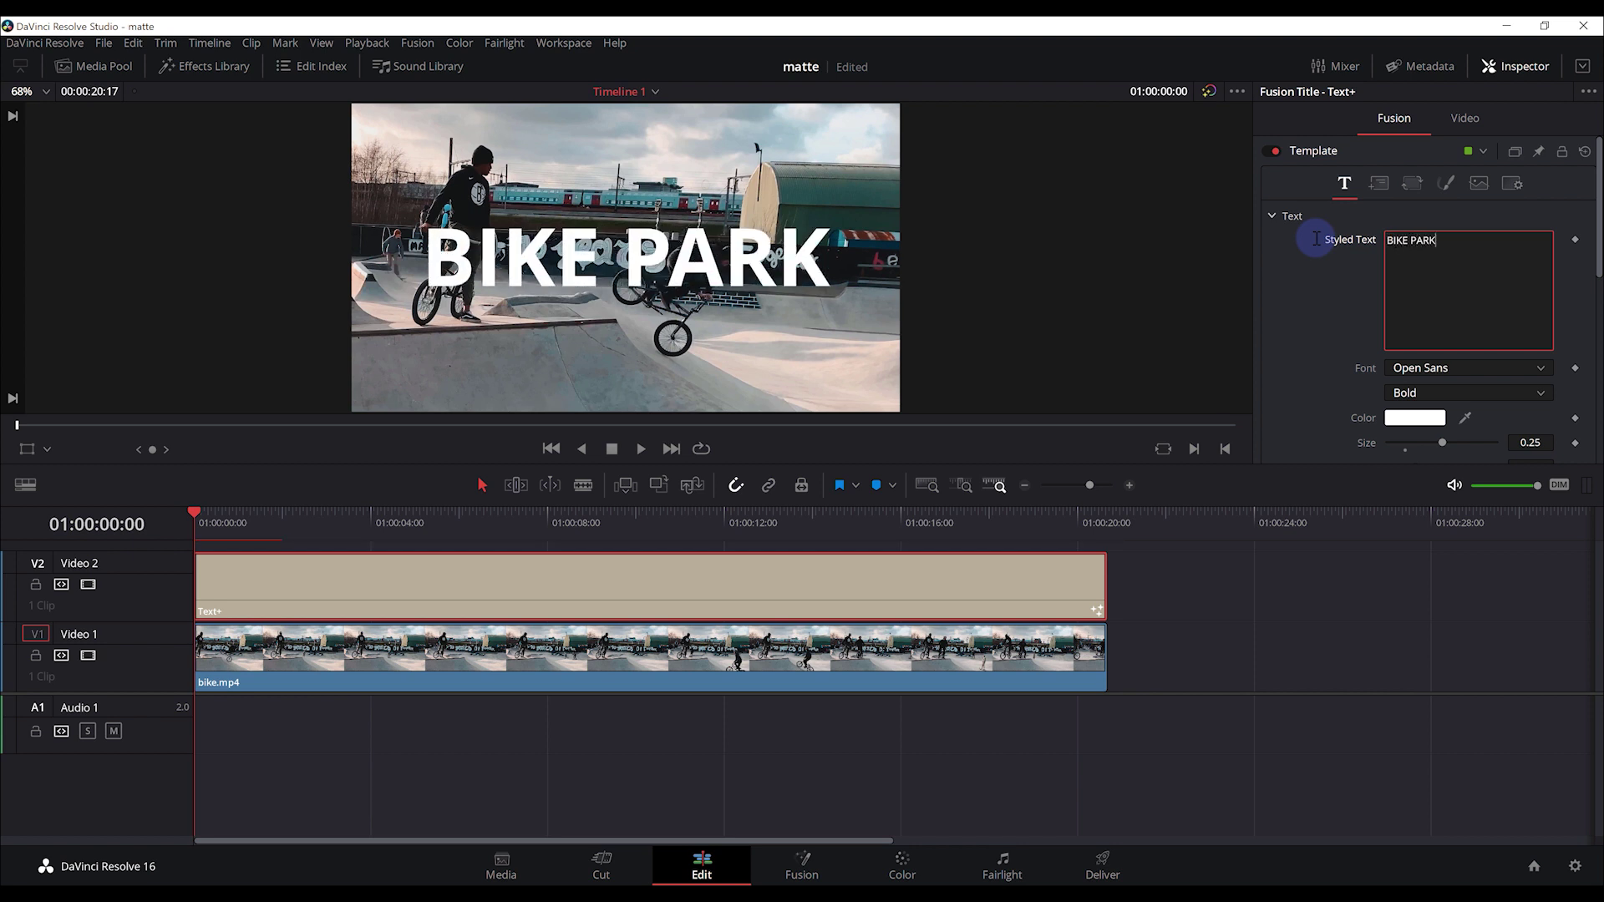
click(1420, 367)
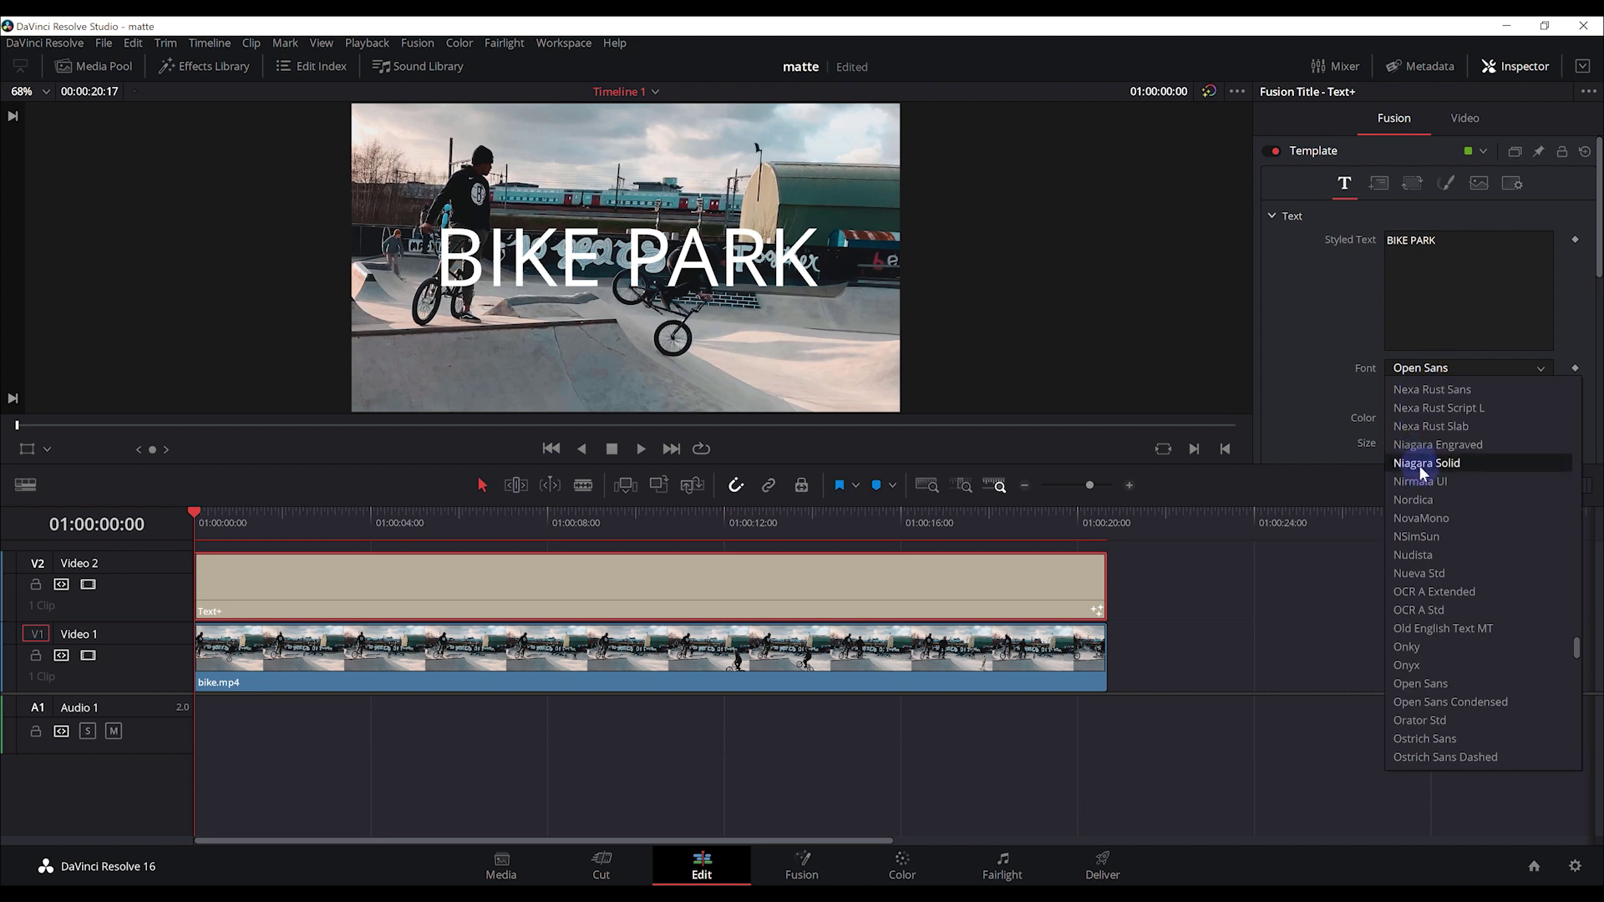
scroll(1434, 543, up, 5)
click(1425, 512)
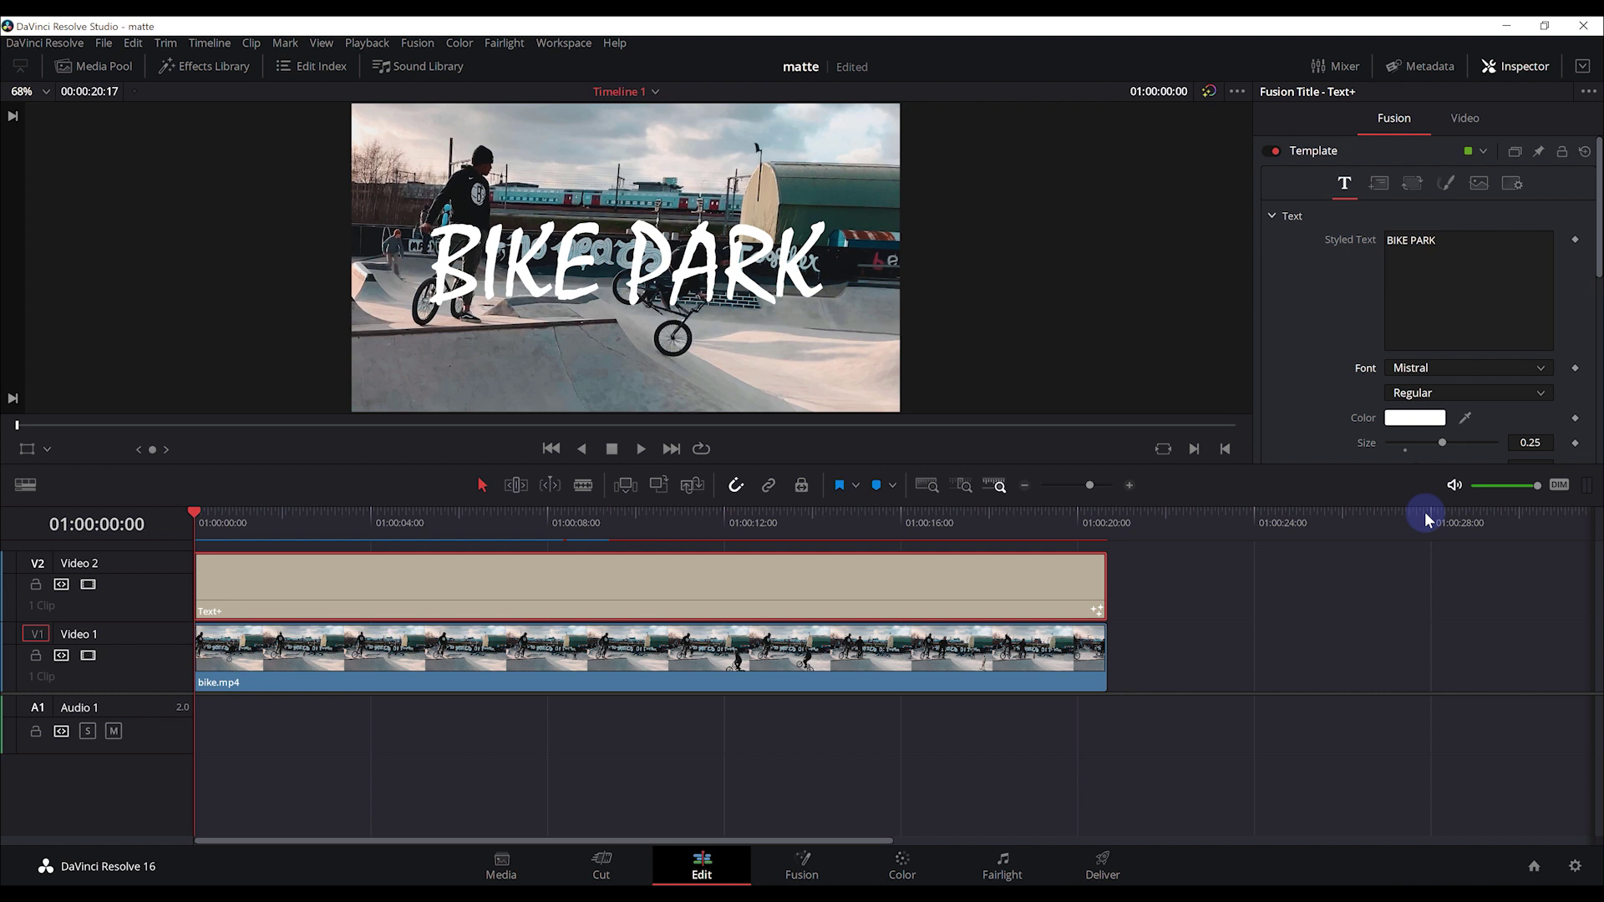
click(1443, 442)
drag(1442, 443, 1410, 454)
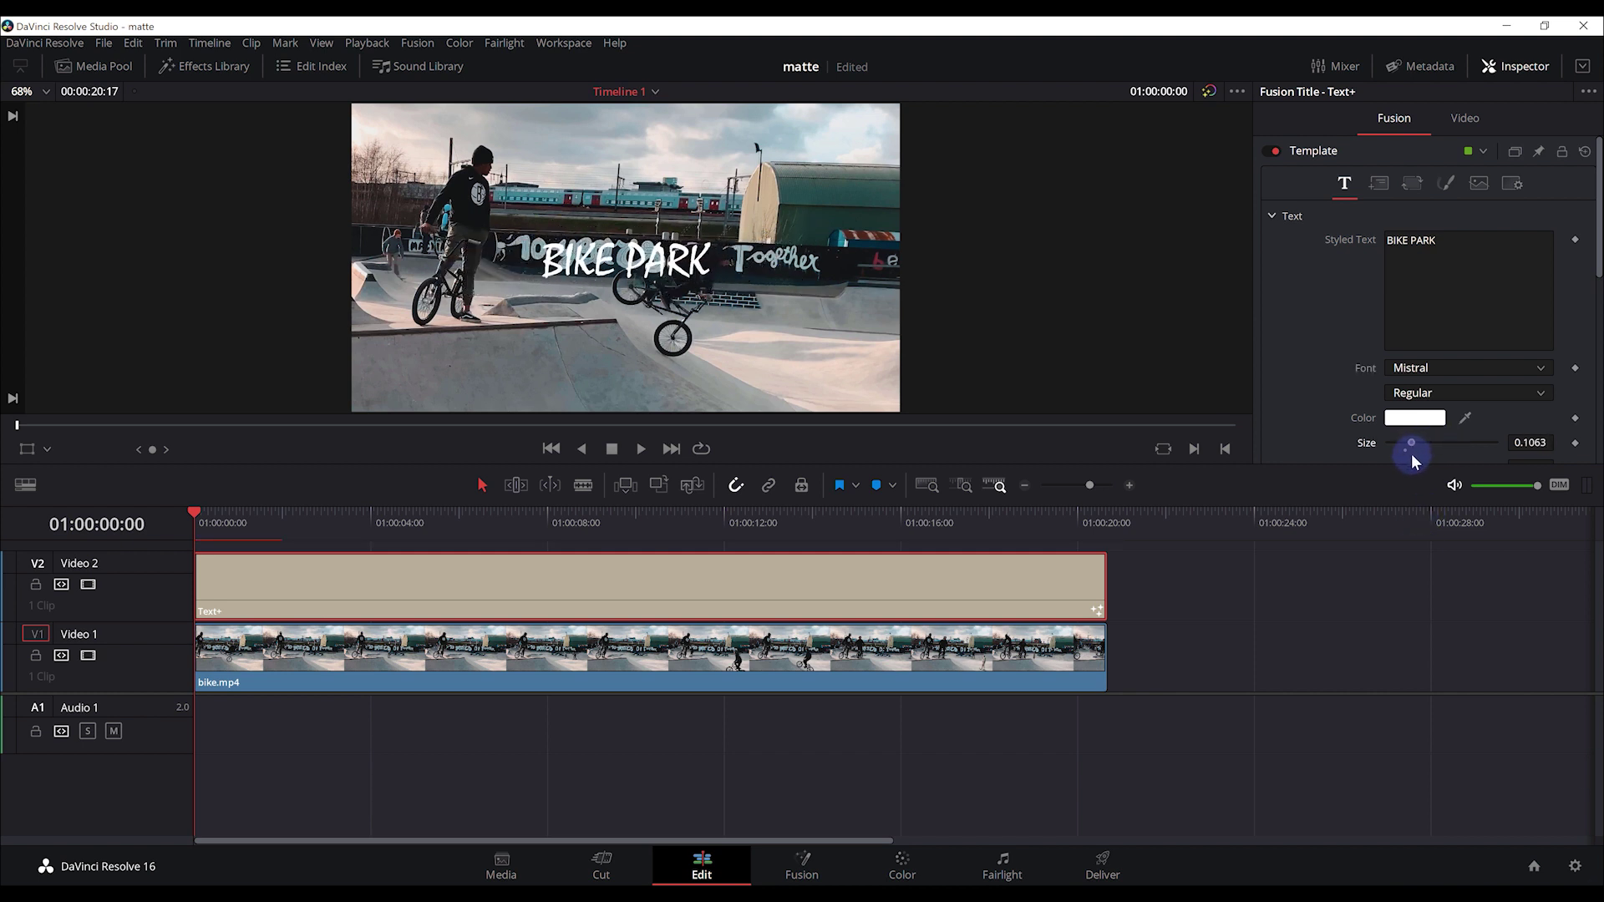
Move BIKE PARK to the lower left of the frame using Center X and Y.
click(1379, 186)
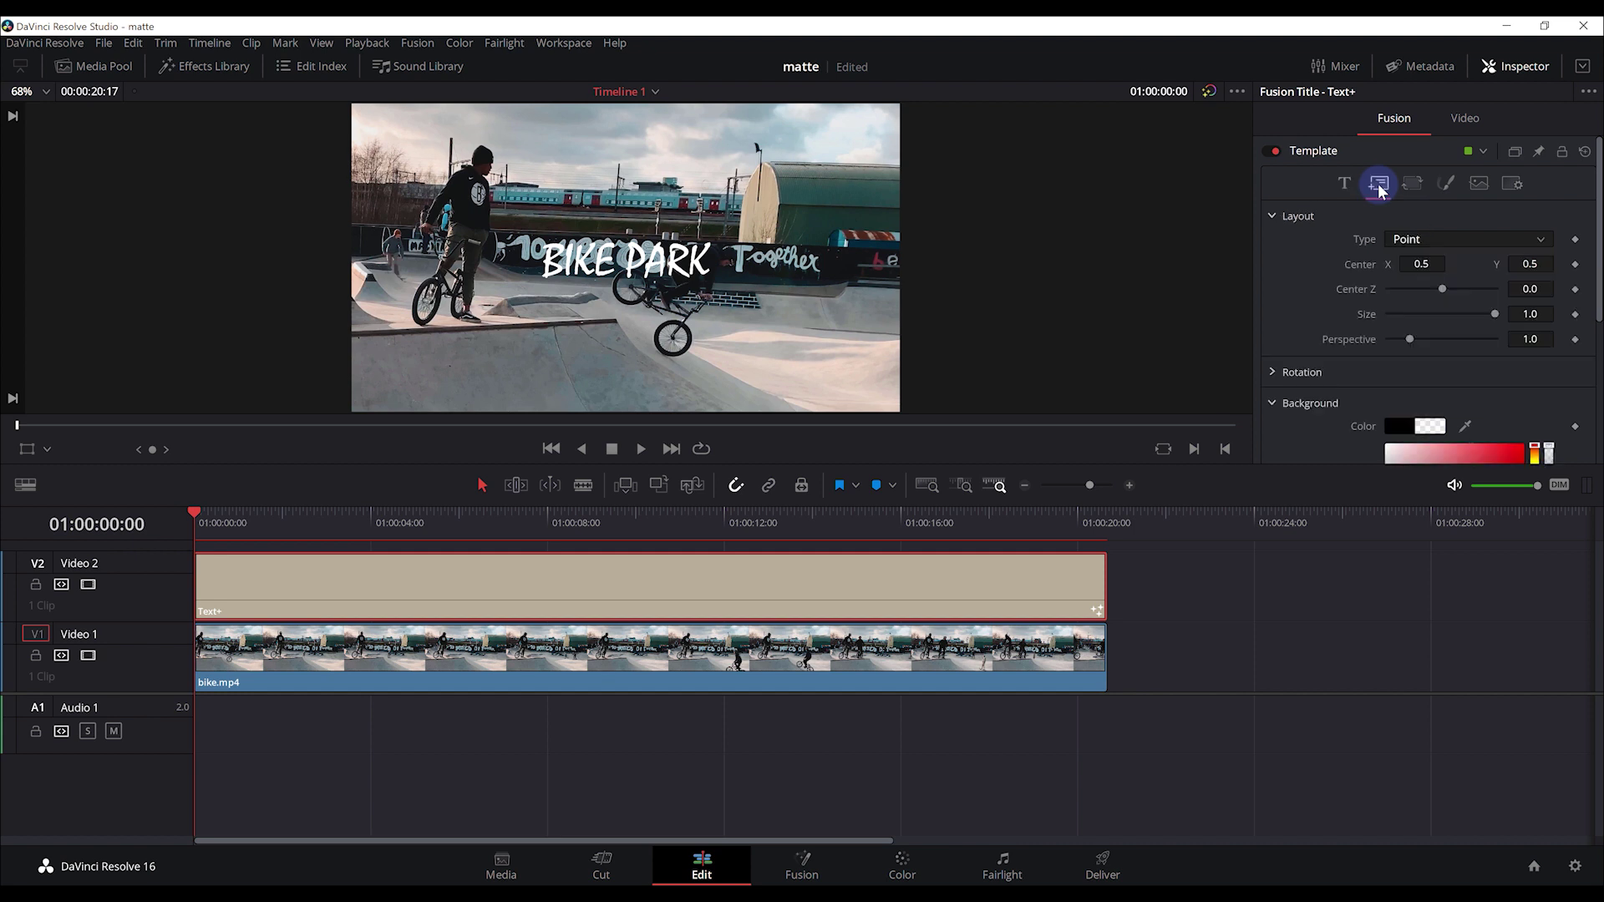
mouse_move(1422, 263)
mouse_down()
mouse_move(1155, 305)
mouse_move(1189, 293)
mouse_up()
click(1529, 264)
mouse_move(1529, 263)
mouse_down()
mouse_move(1530, 378)
mouse_move(1460, 368)
mouse_up()
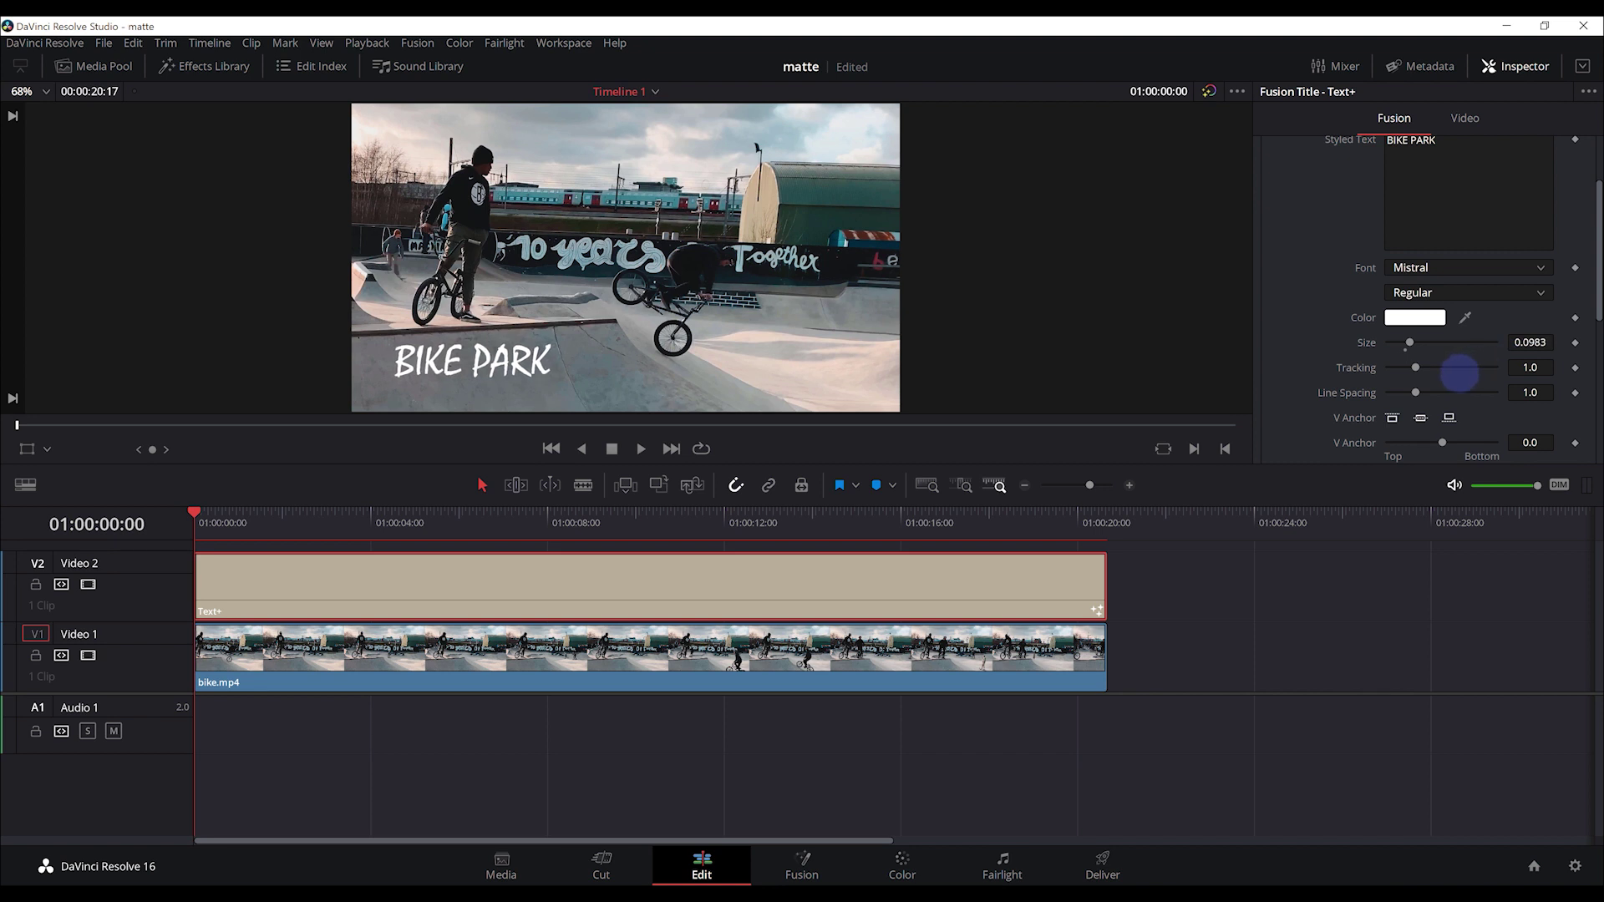
scroll(1516, 237, up, 3)
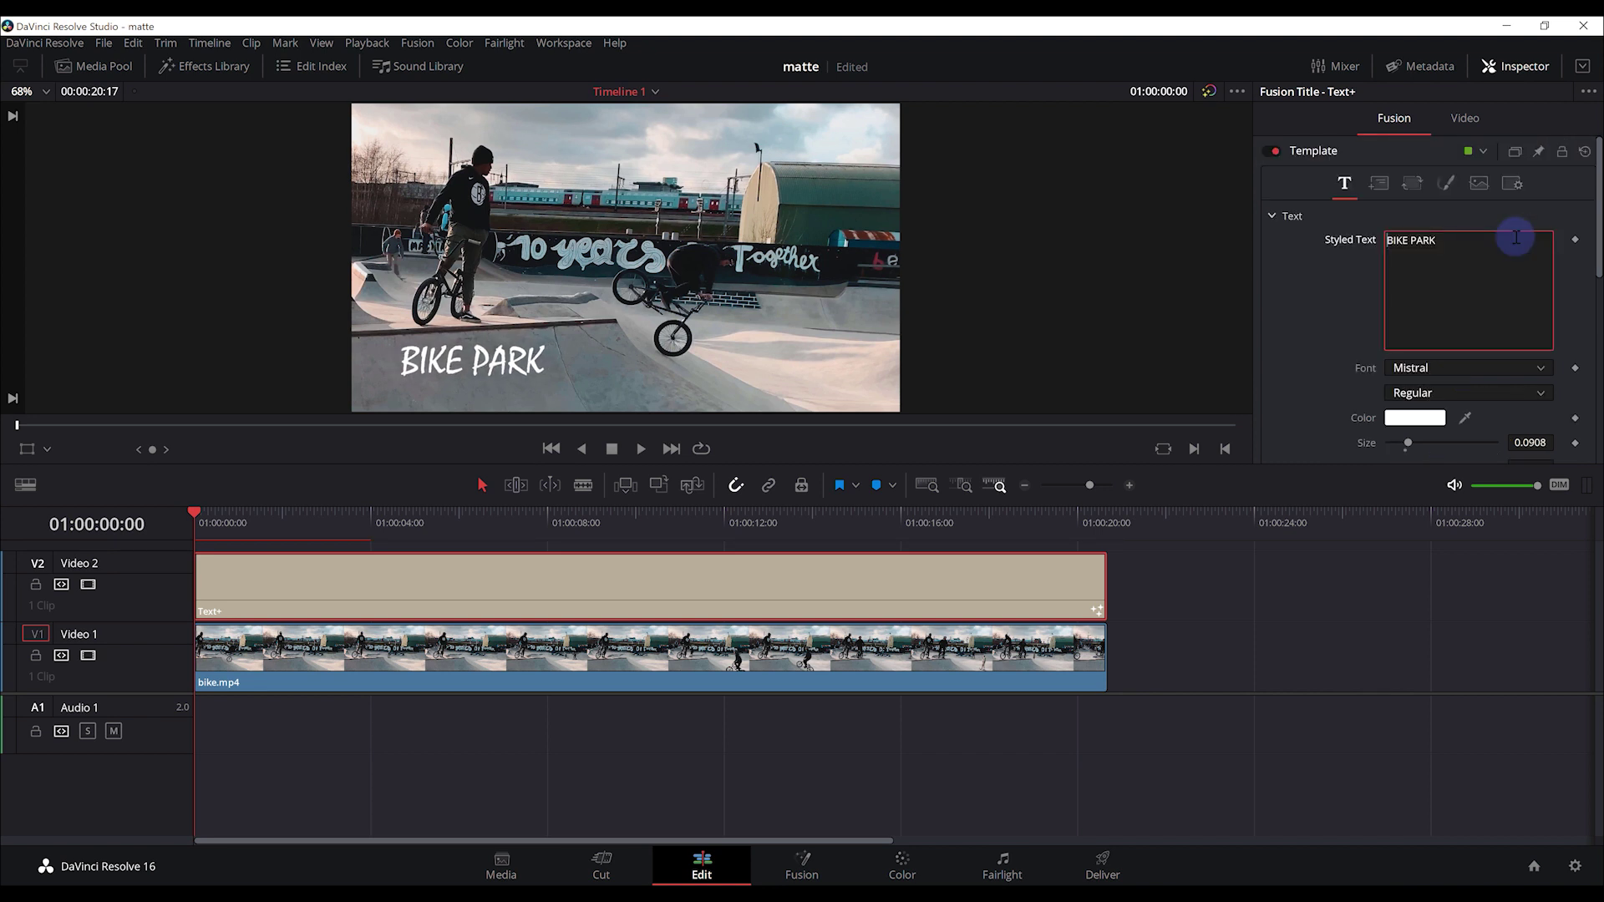
Switch BIKE PARK's shading fill to a gradient and colour it black.
click(1443, 191)
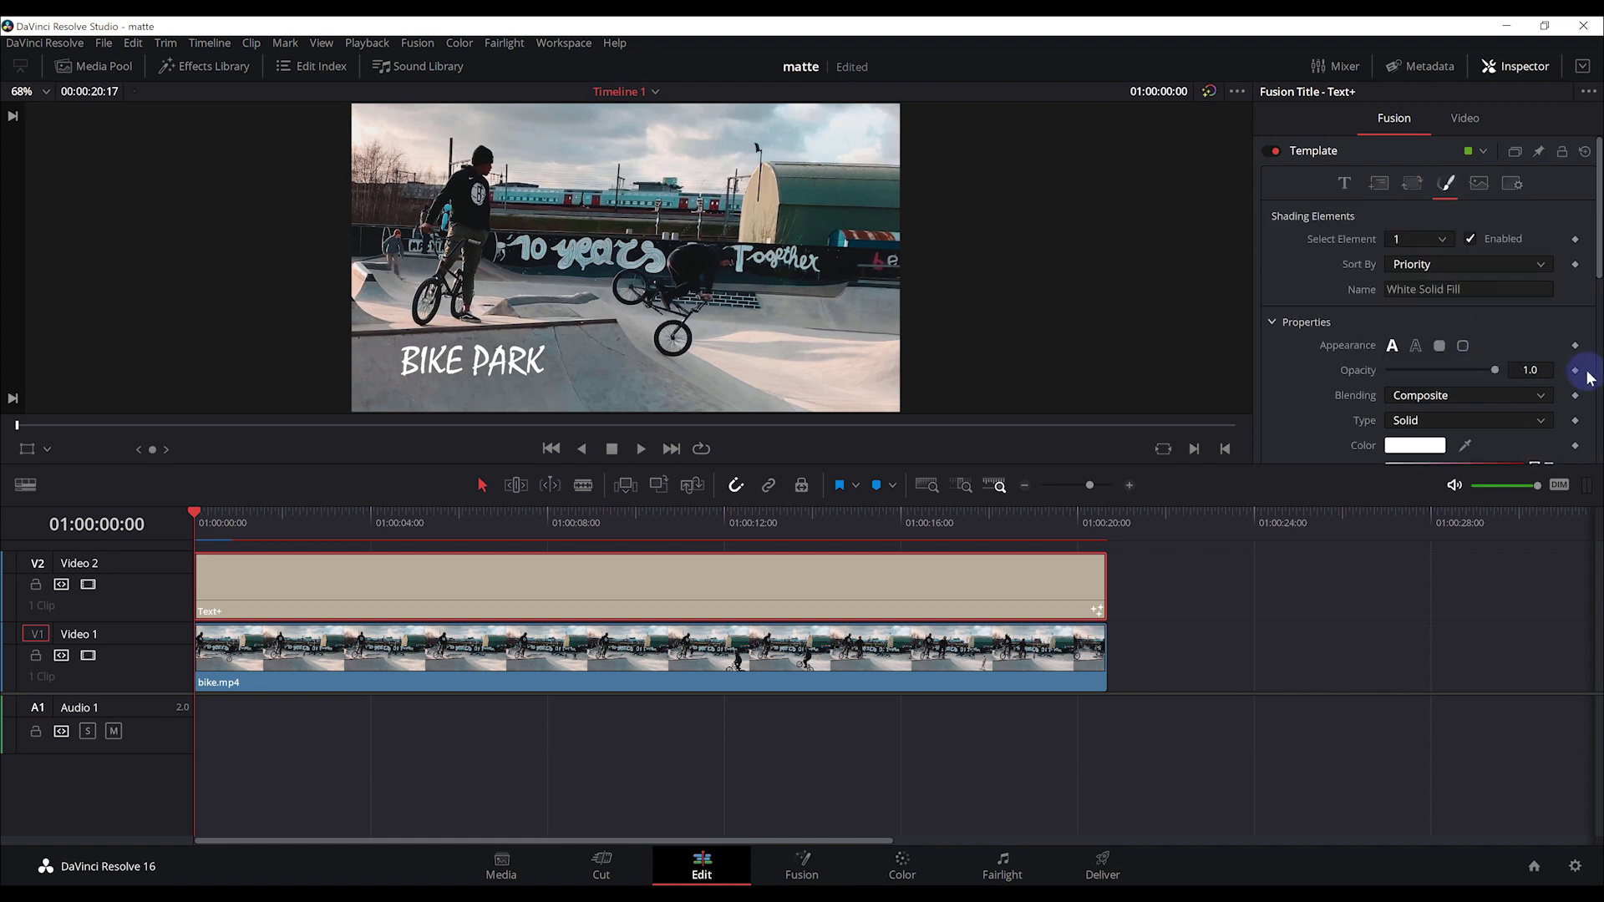
scroll(1587, 376, down, 1)
click(1445, 353)
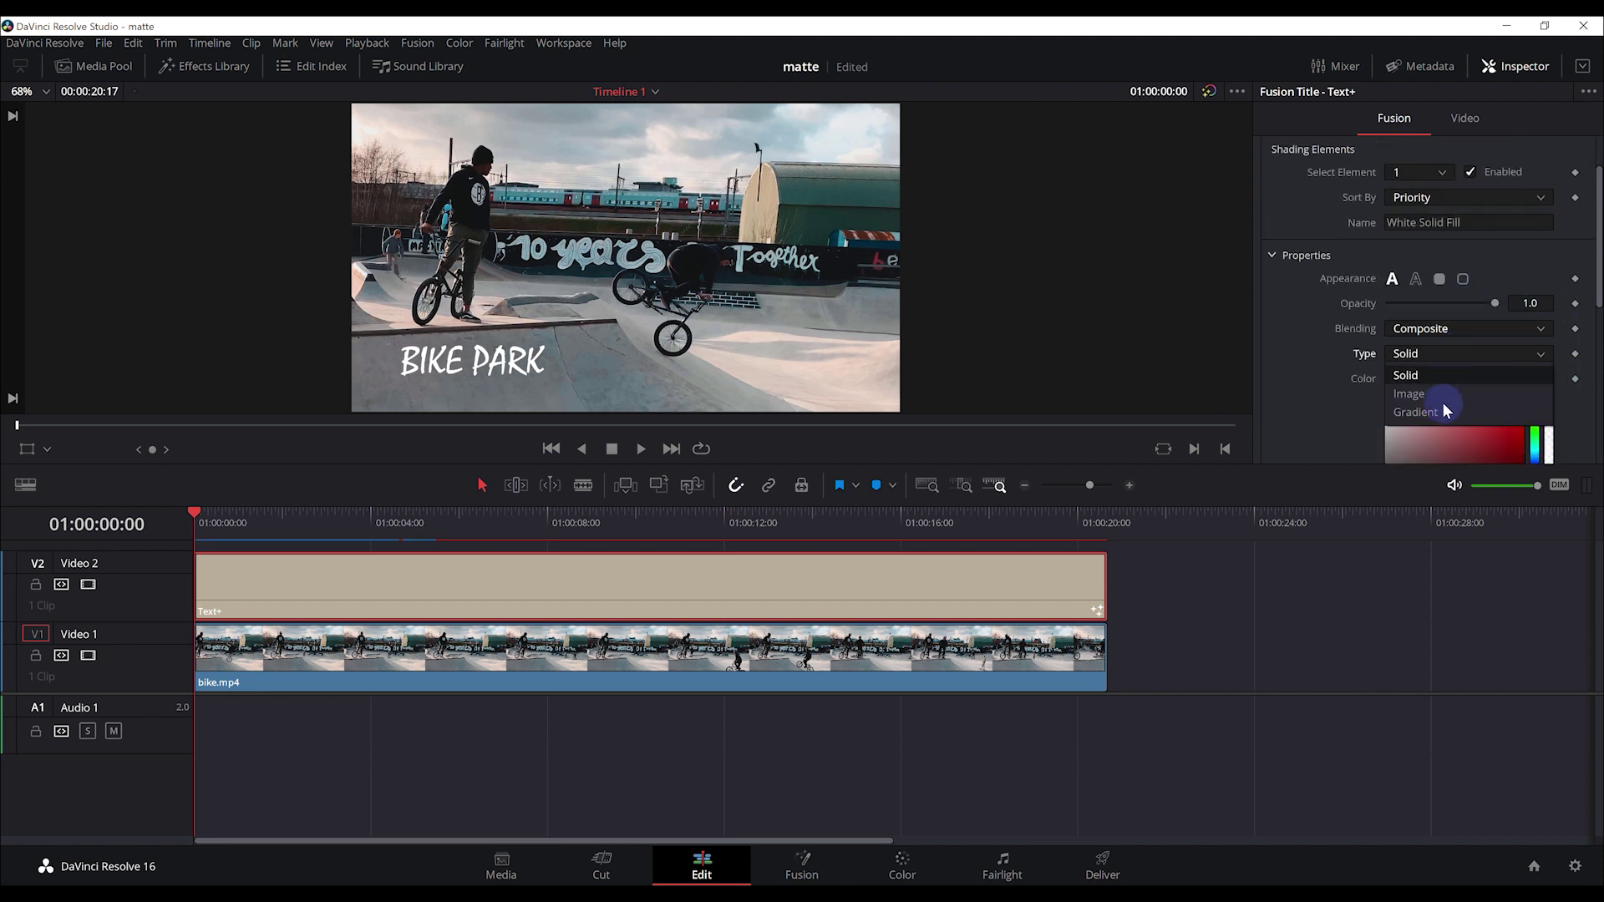
click(1438, 413)
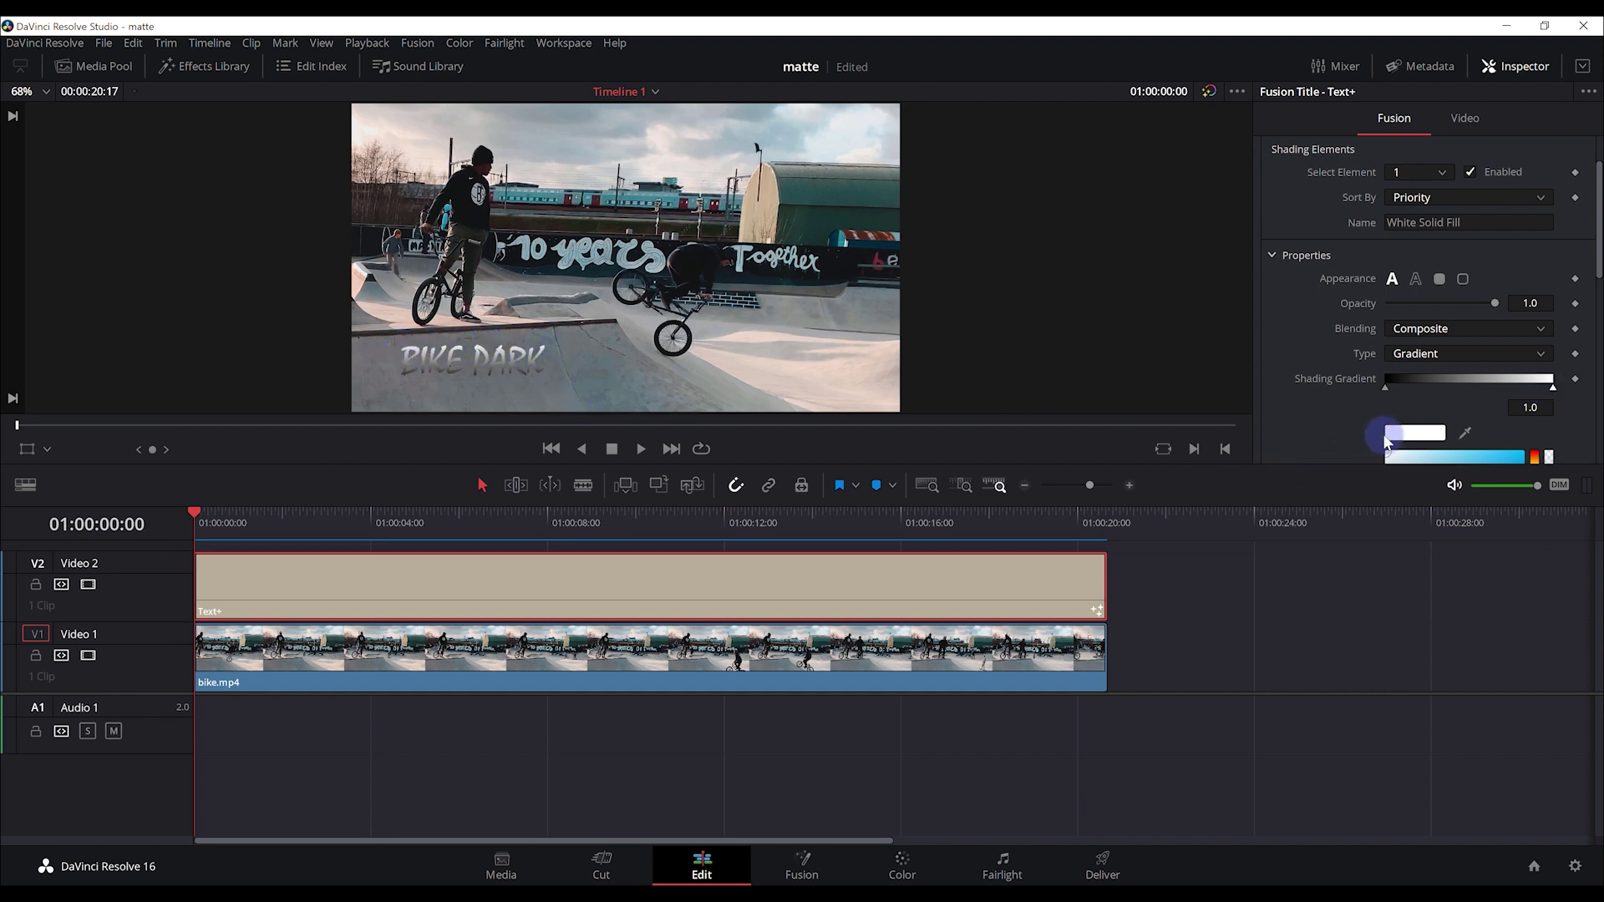
click(1411, 433)
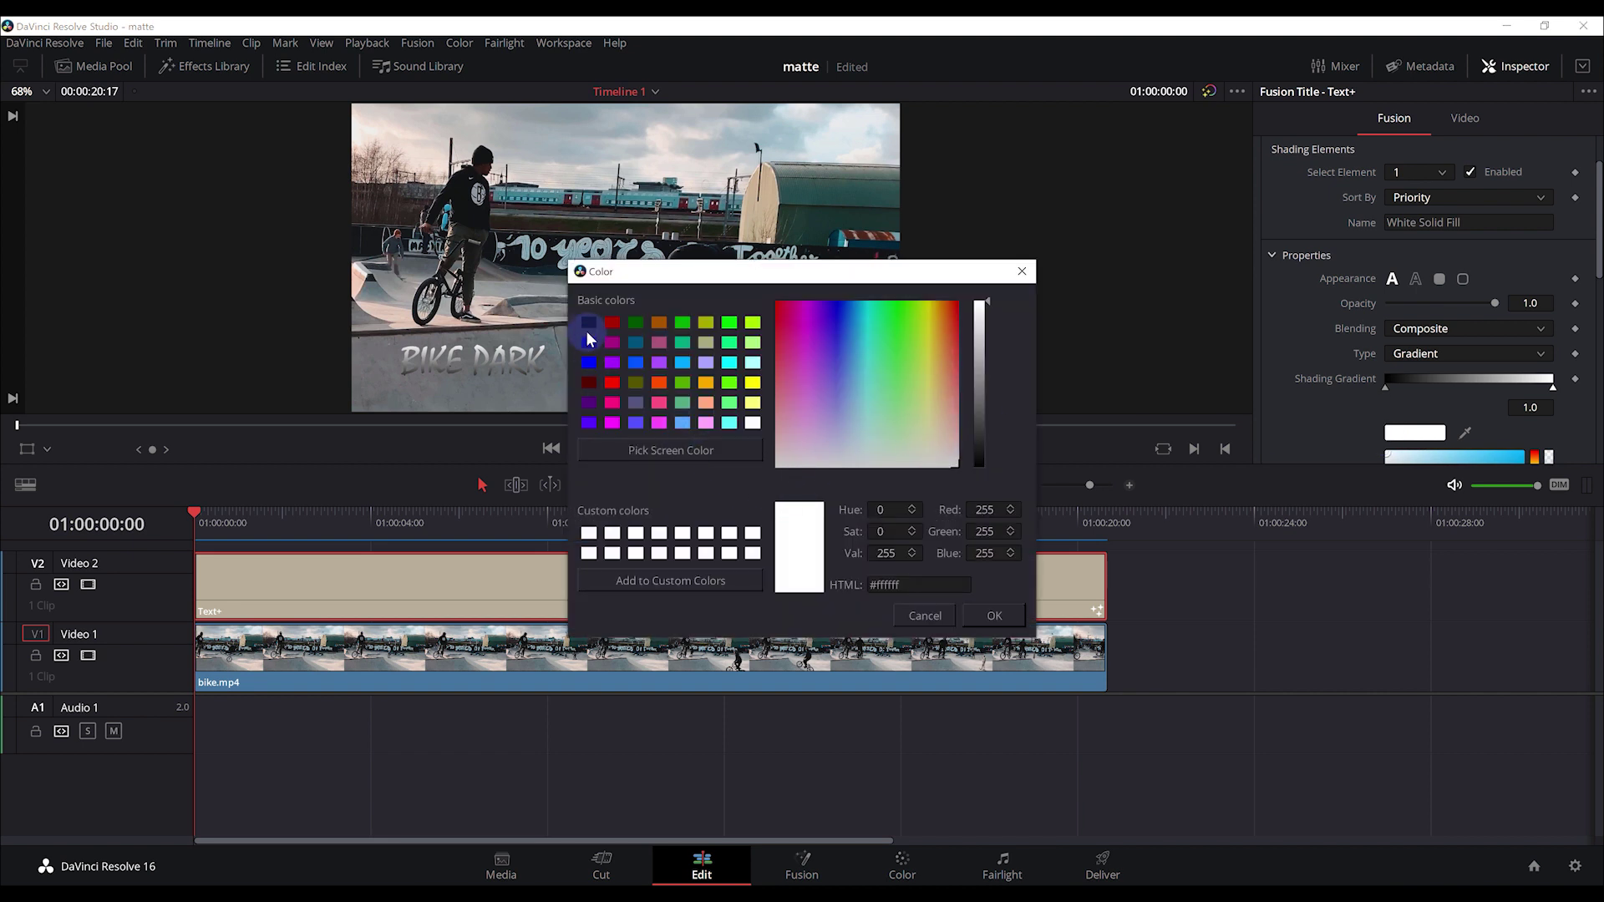
click(587, 324)
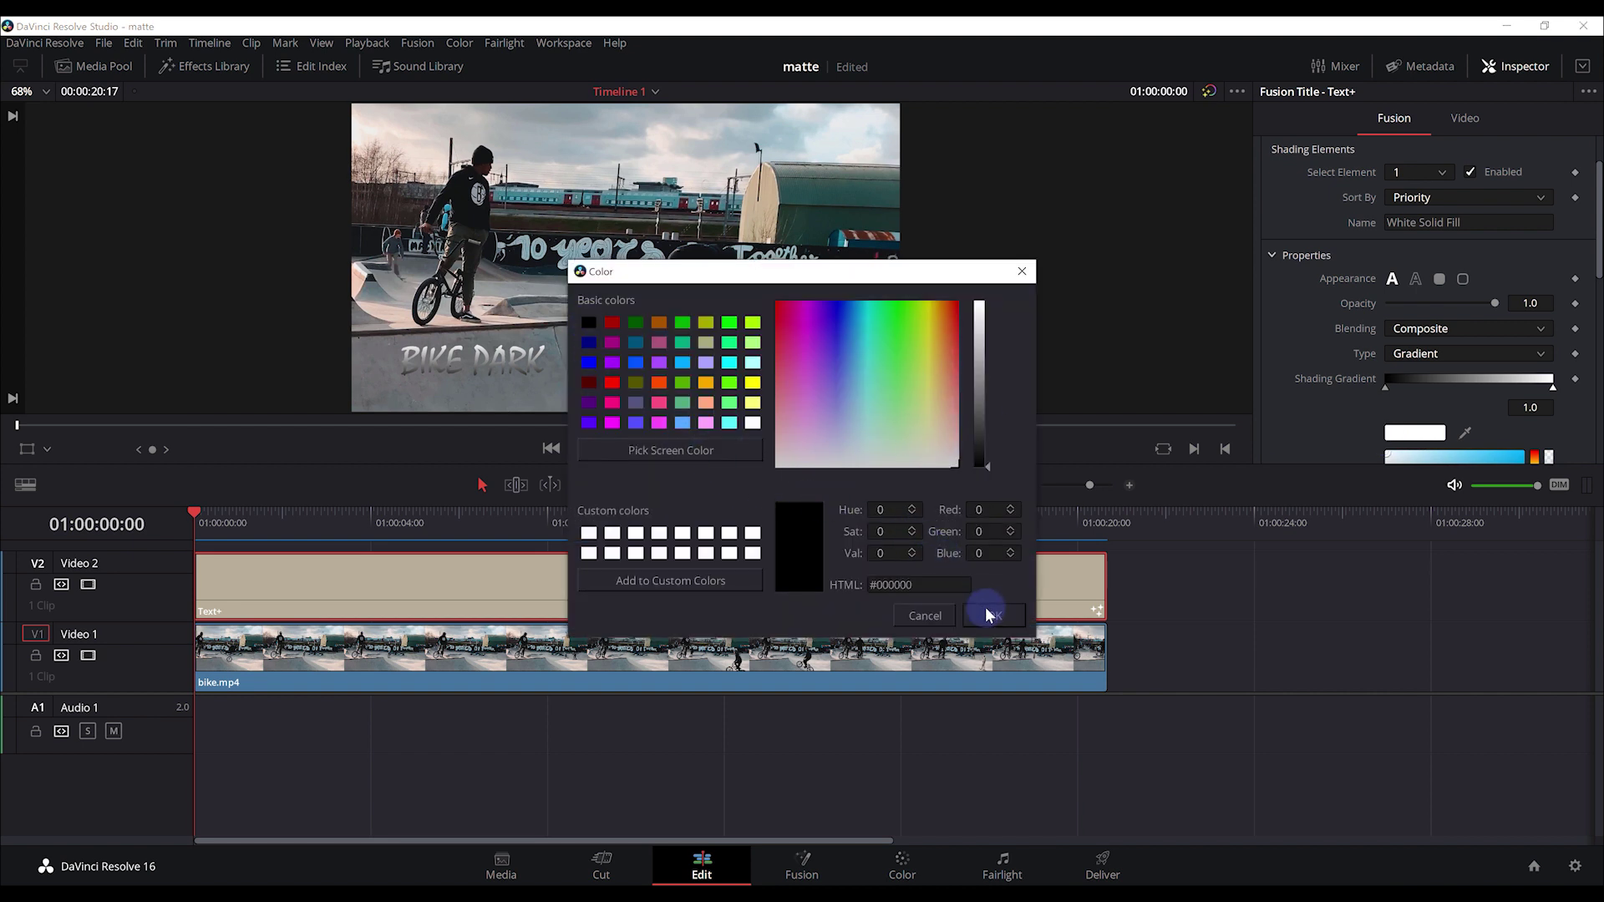
click(986, 611)
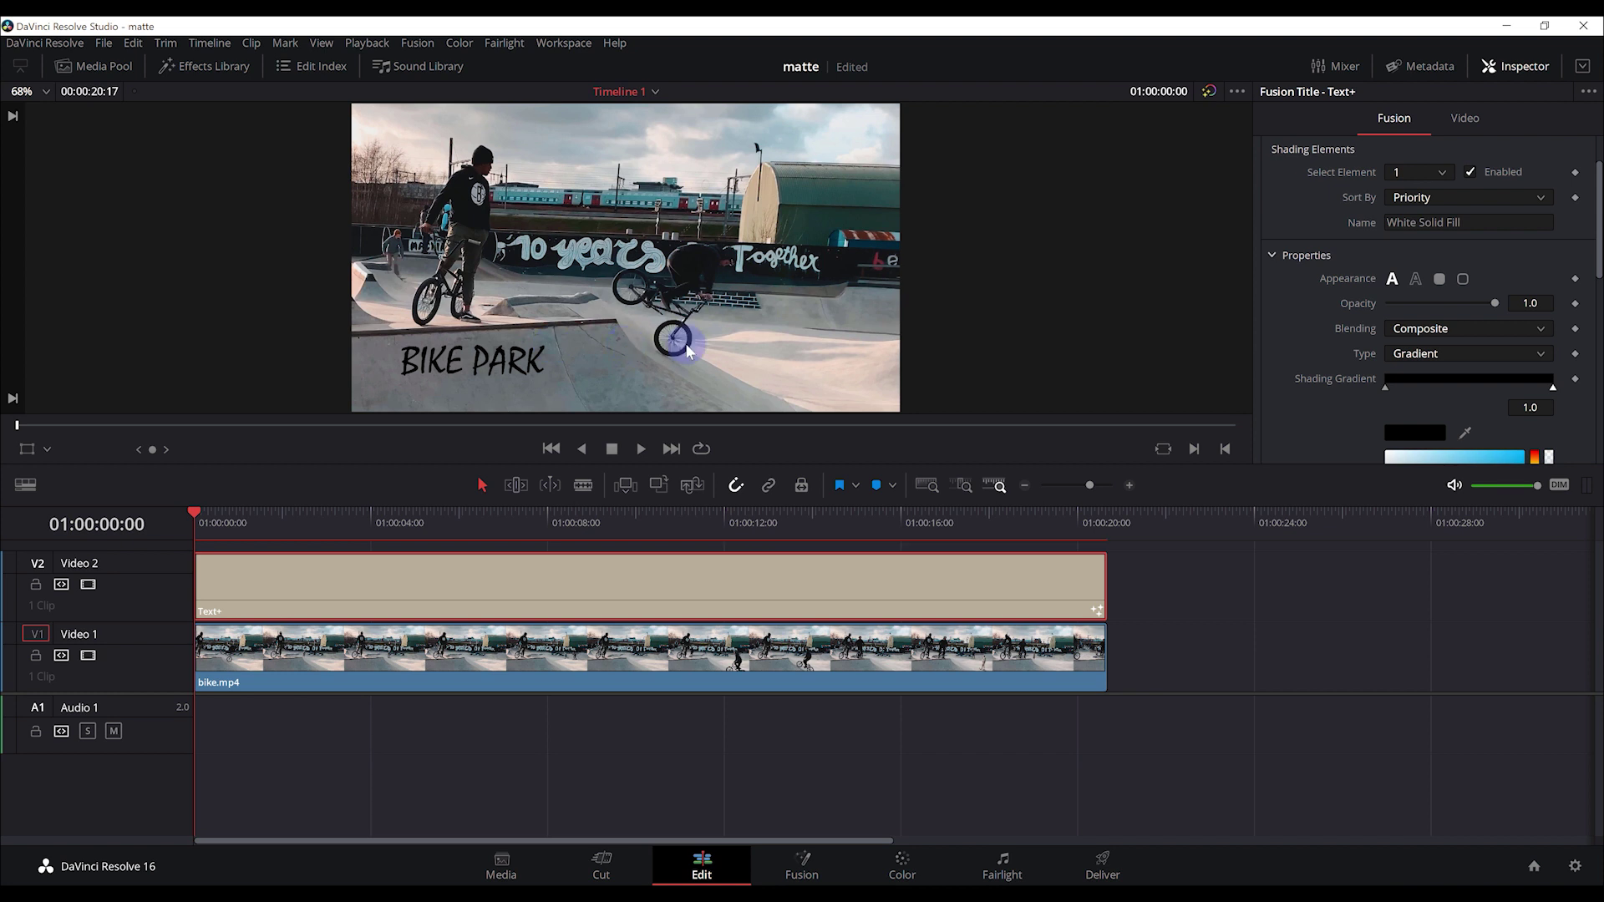
Add a grey gradient stop and reposition the dark start and right-end stops.
click(1471, 383)
drag(1472, 383, 1468, 385)
click(1428, 432)
click(921, 392)
click(993, 614)
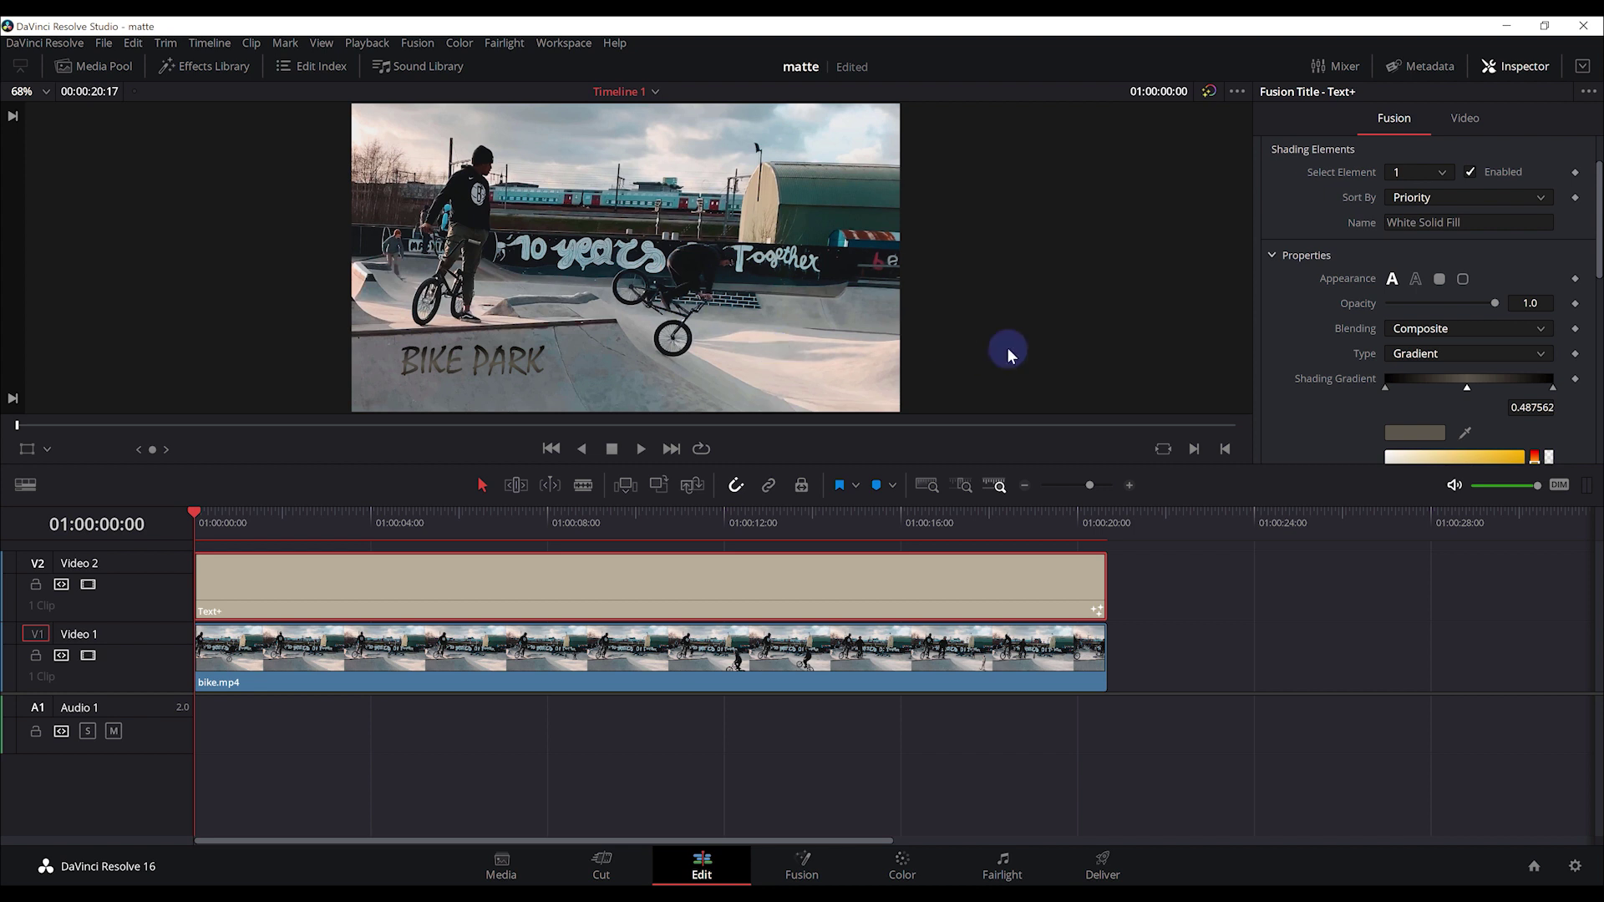
drag(1386, 386, 1414, 390)
drag(1552, 388, 1501, 398)
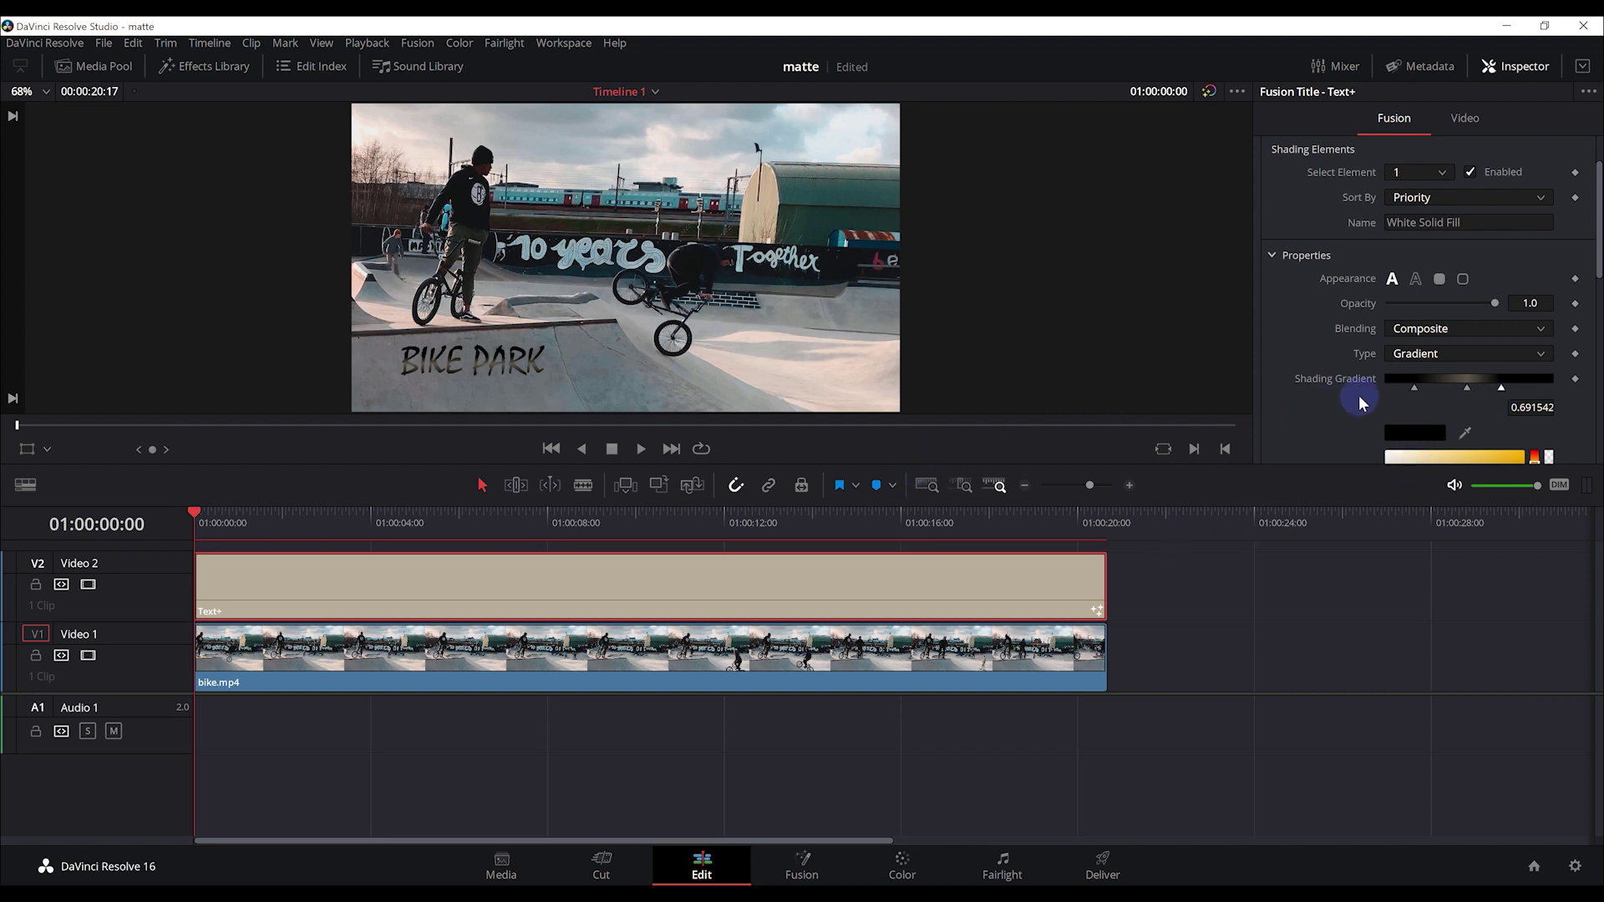
Set BIKE PARK's size to 0.075, move the playhead to 4:01, and open the title in Fusion.
scroll(1315, 224, up, 3)
click(1344, 183)
drag(1533, 440, 1412, 458)
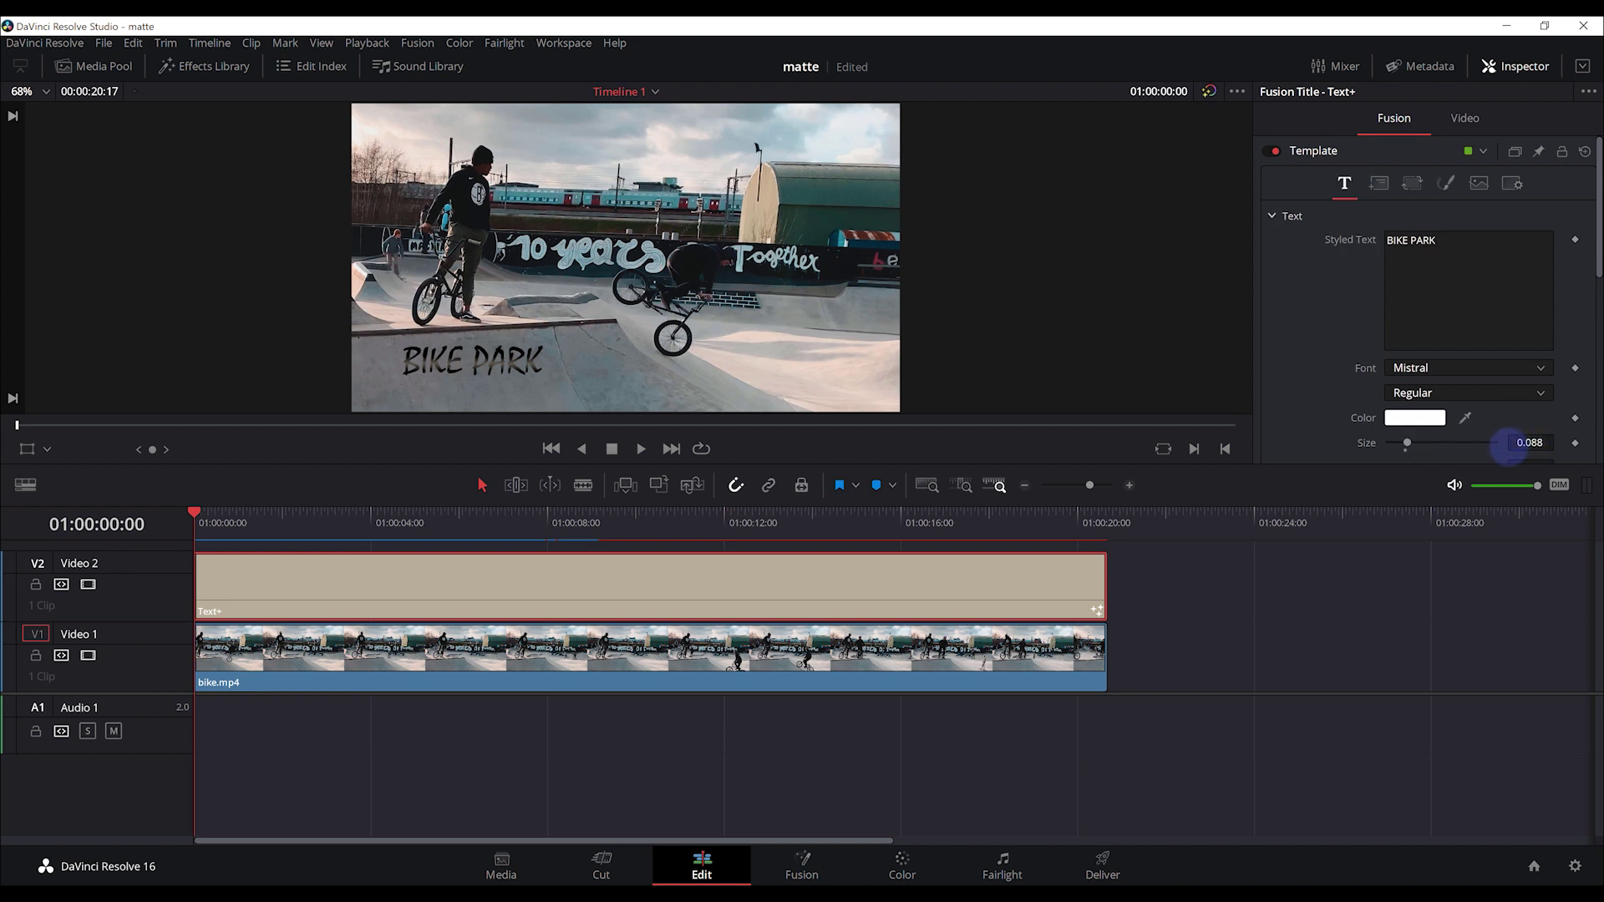
text(0.075)
click(1529, 441)
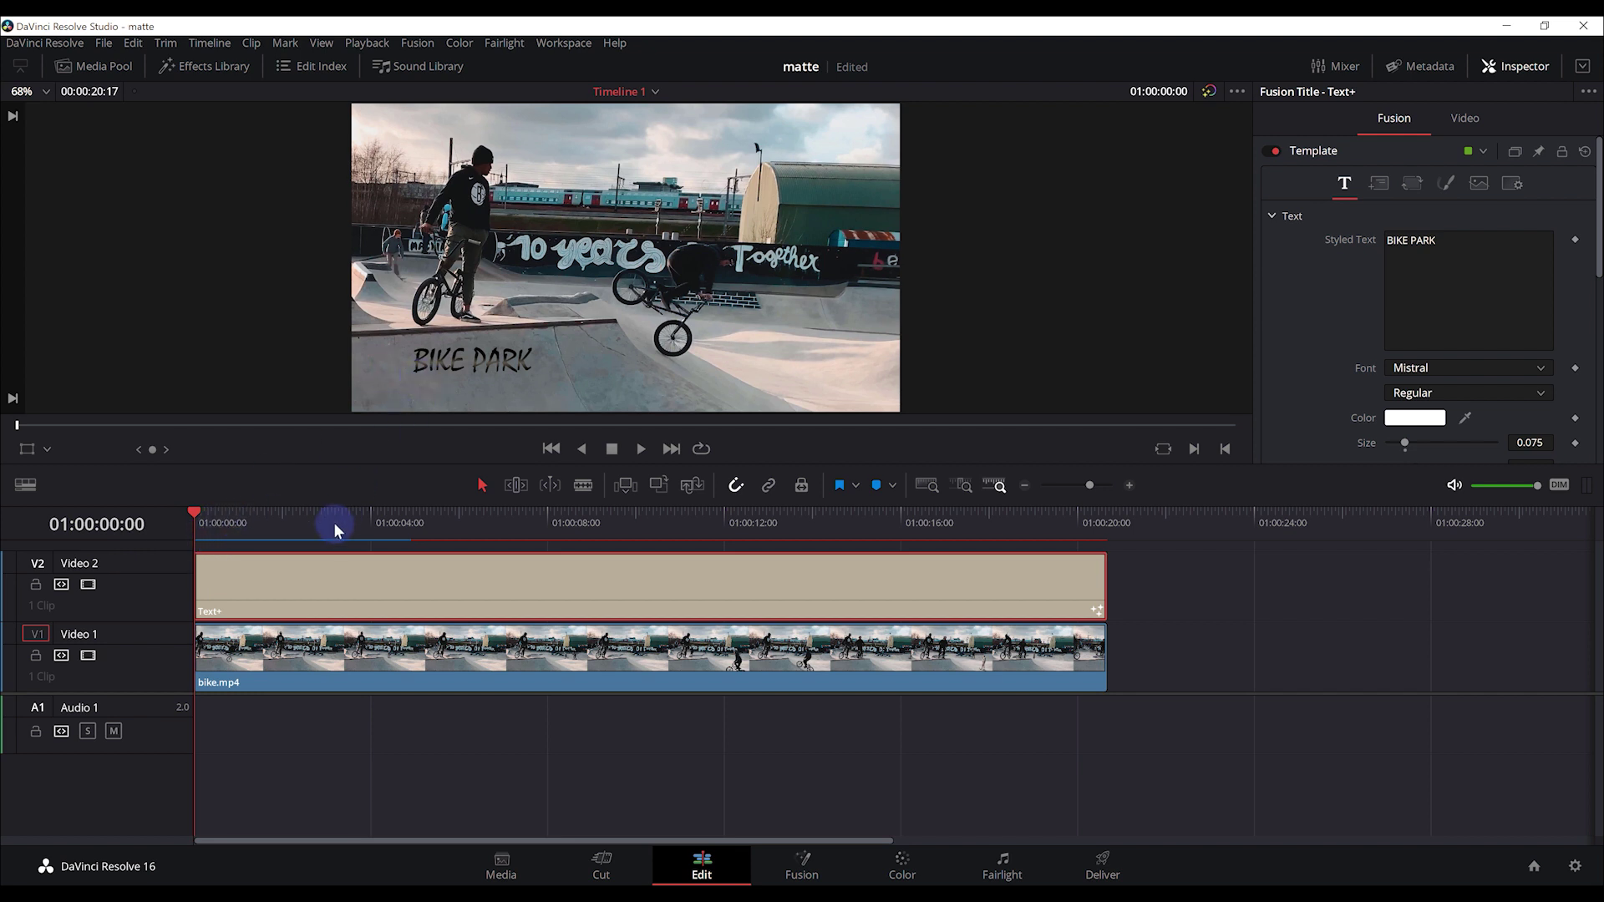
click(399, 514)
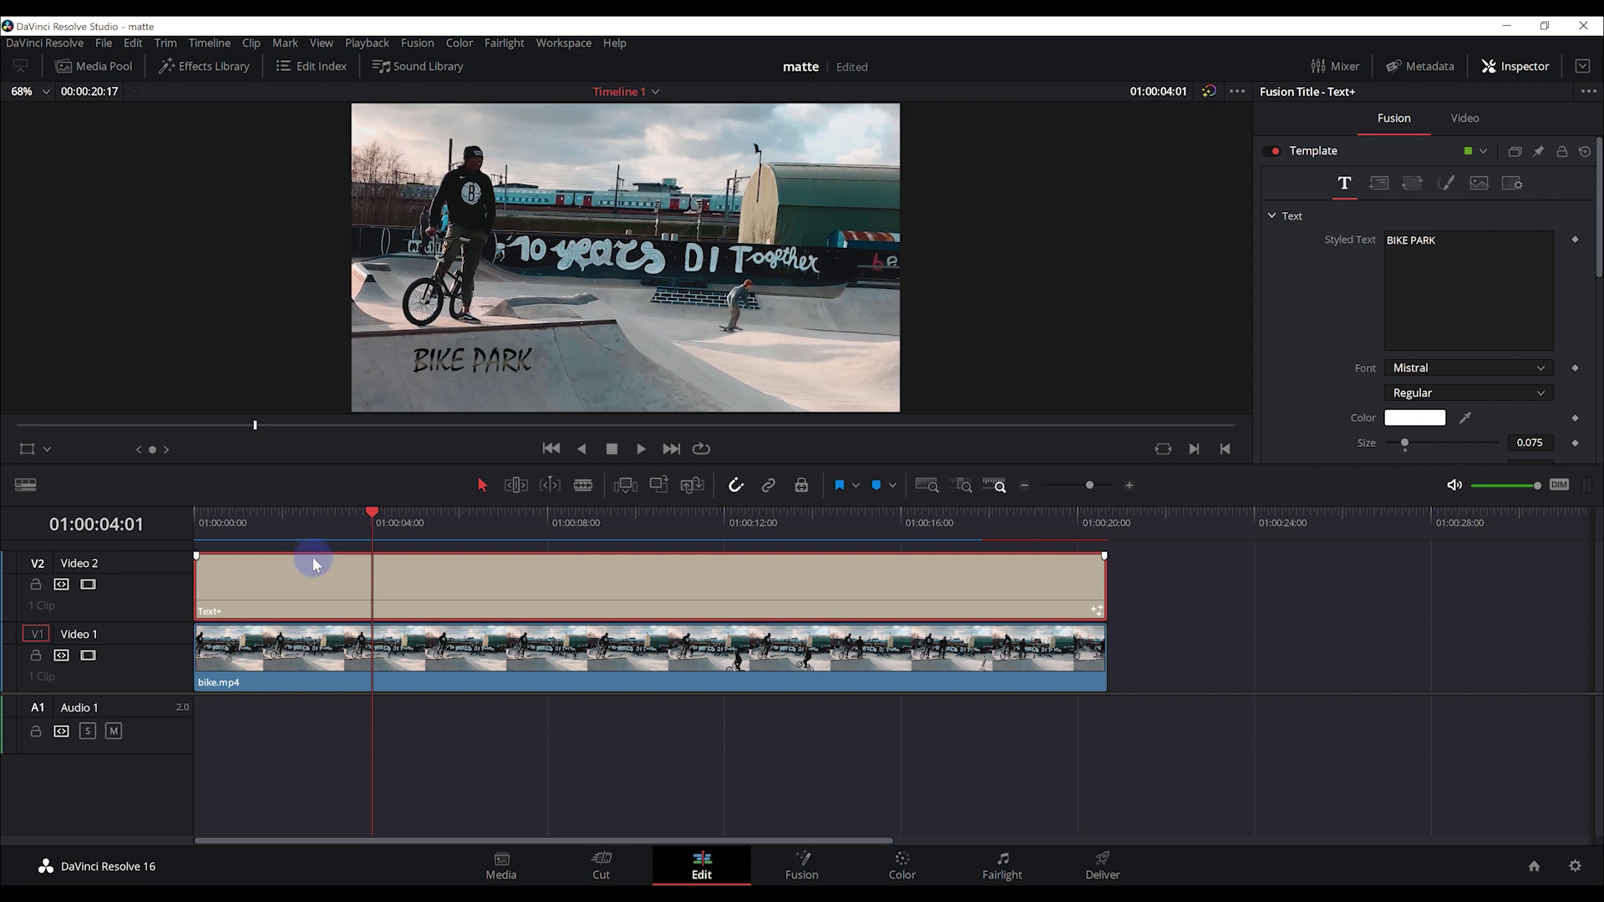
click(800, 868)
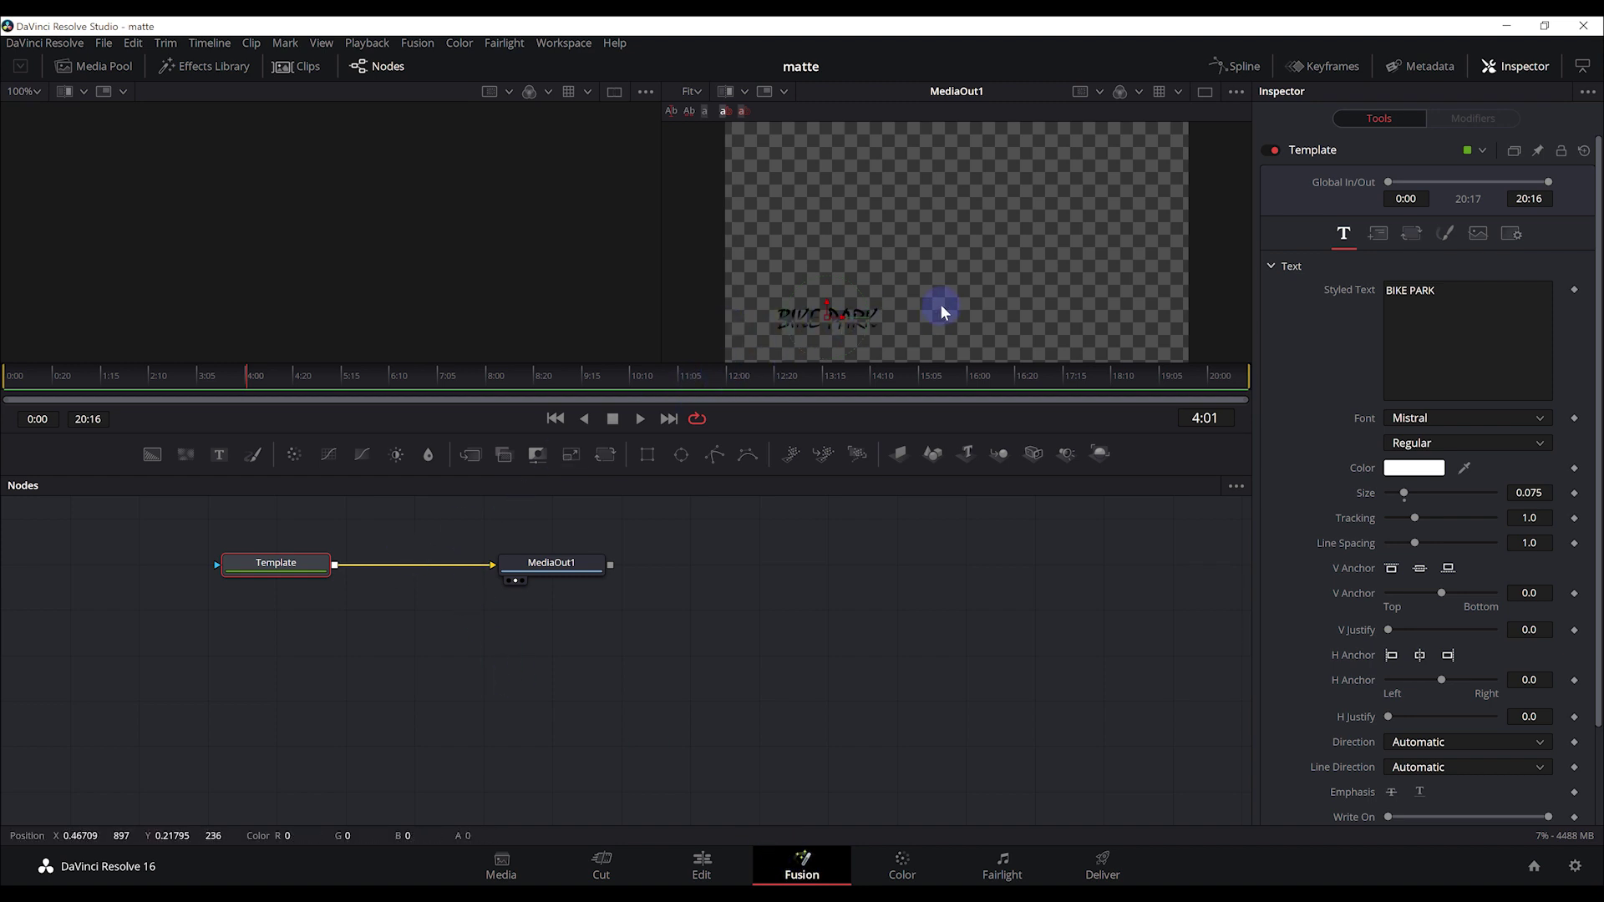
Rename the Template title node to BikePark.
drag(283, 562, 419, 618)
click(421, 623)
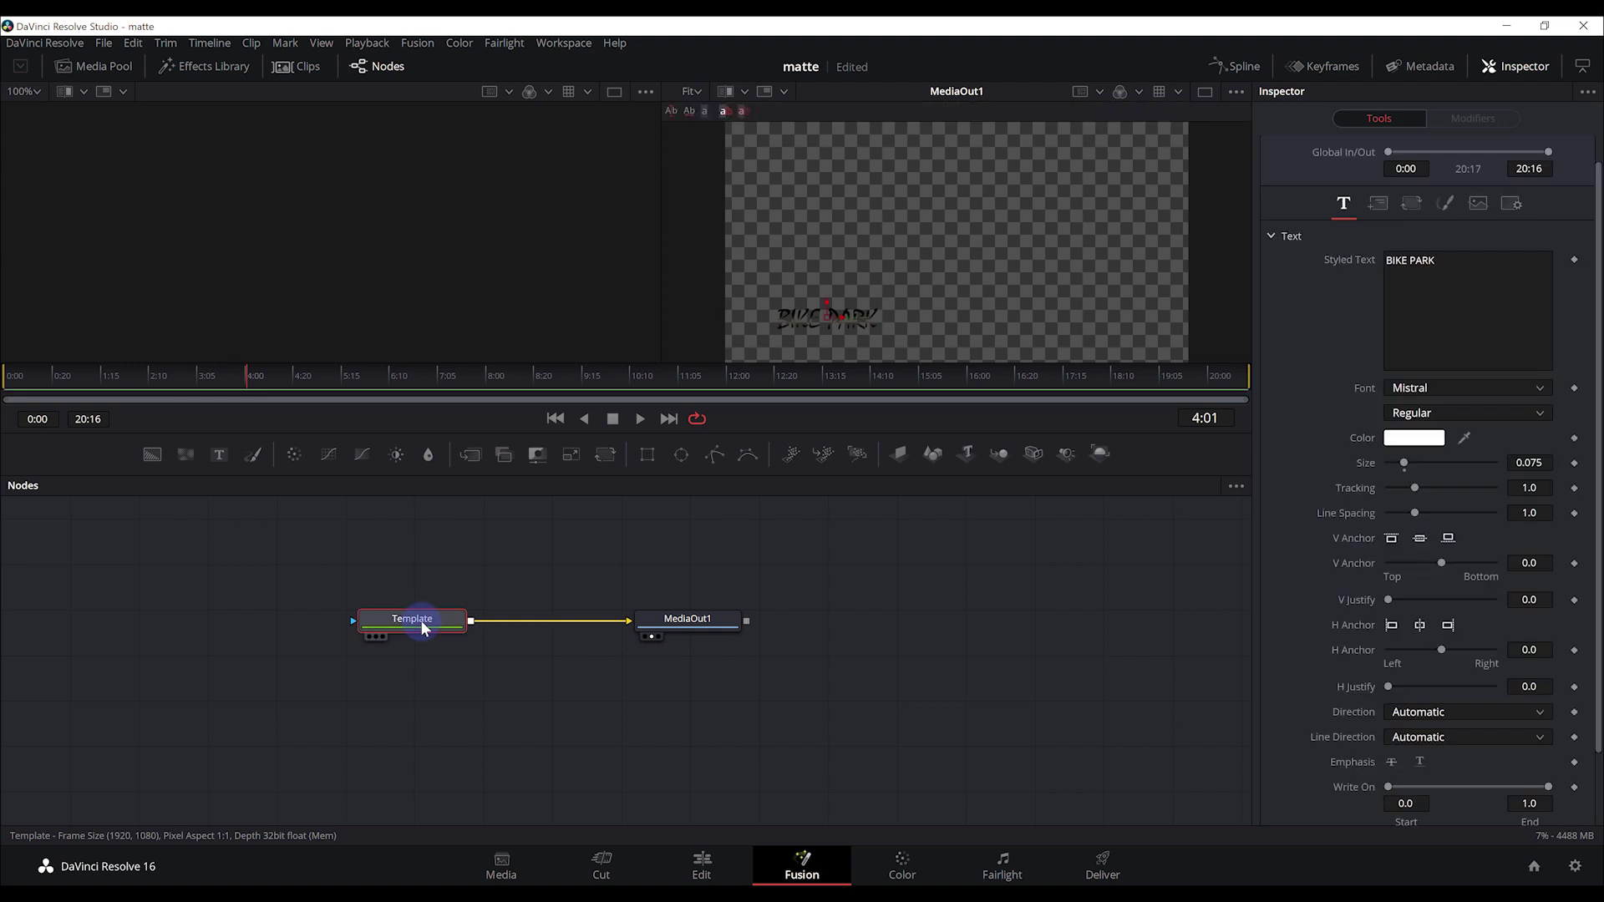
right_click(421, 622)
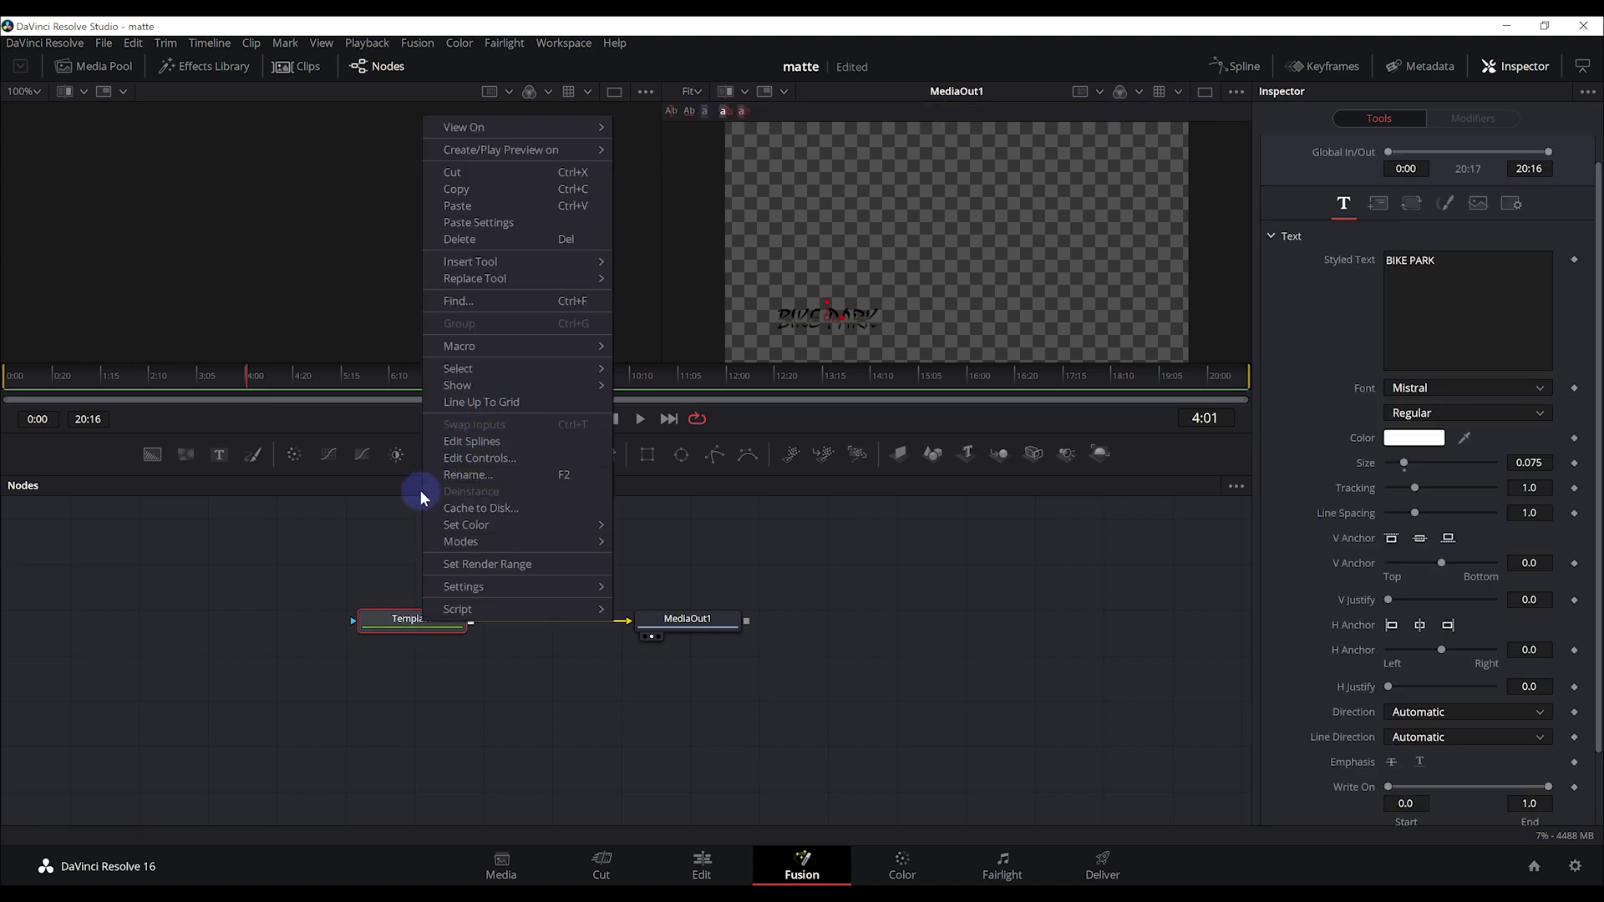
click(460, 479)
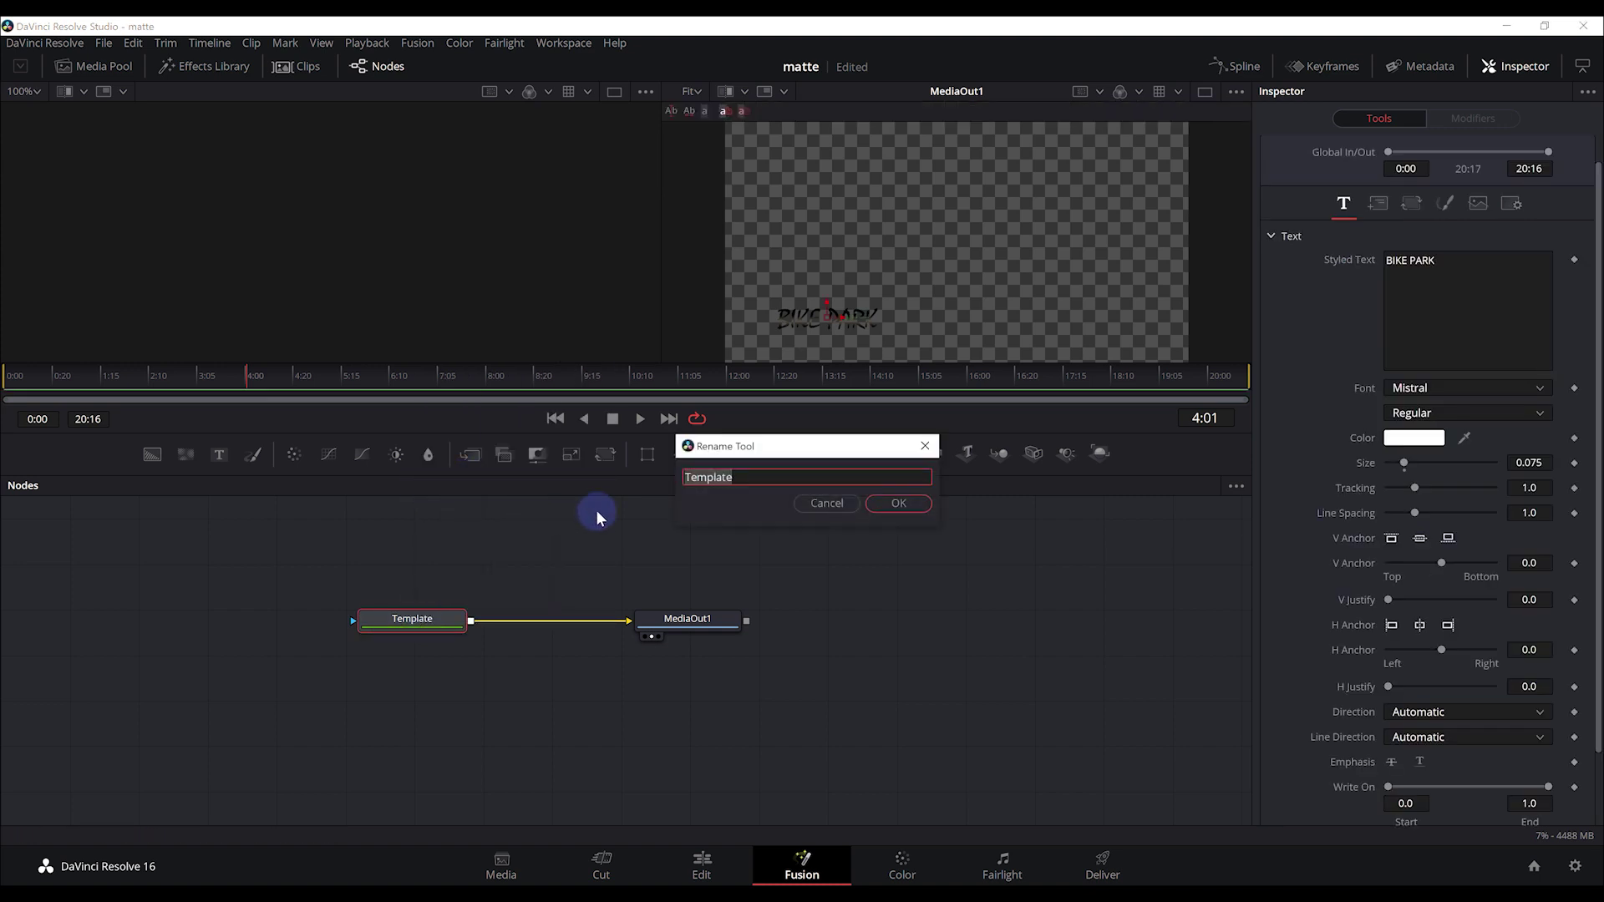
text(Bike Park)
click(889, 494)
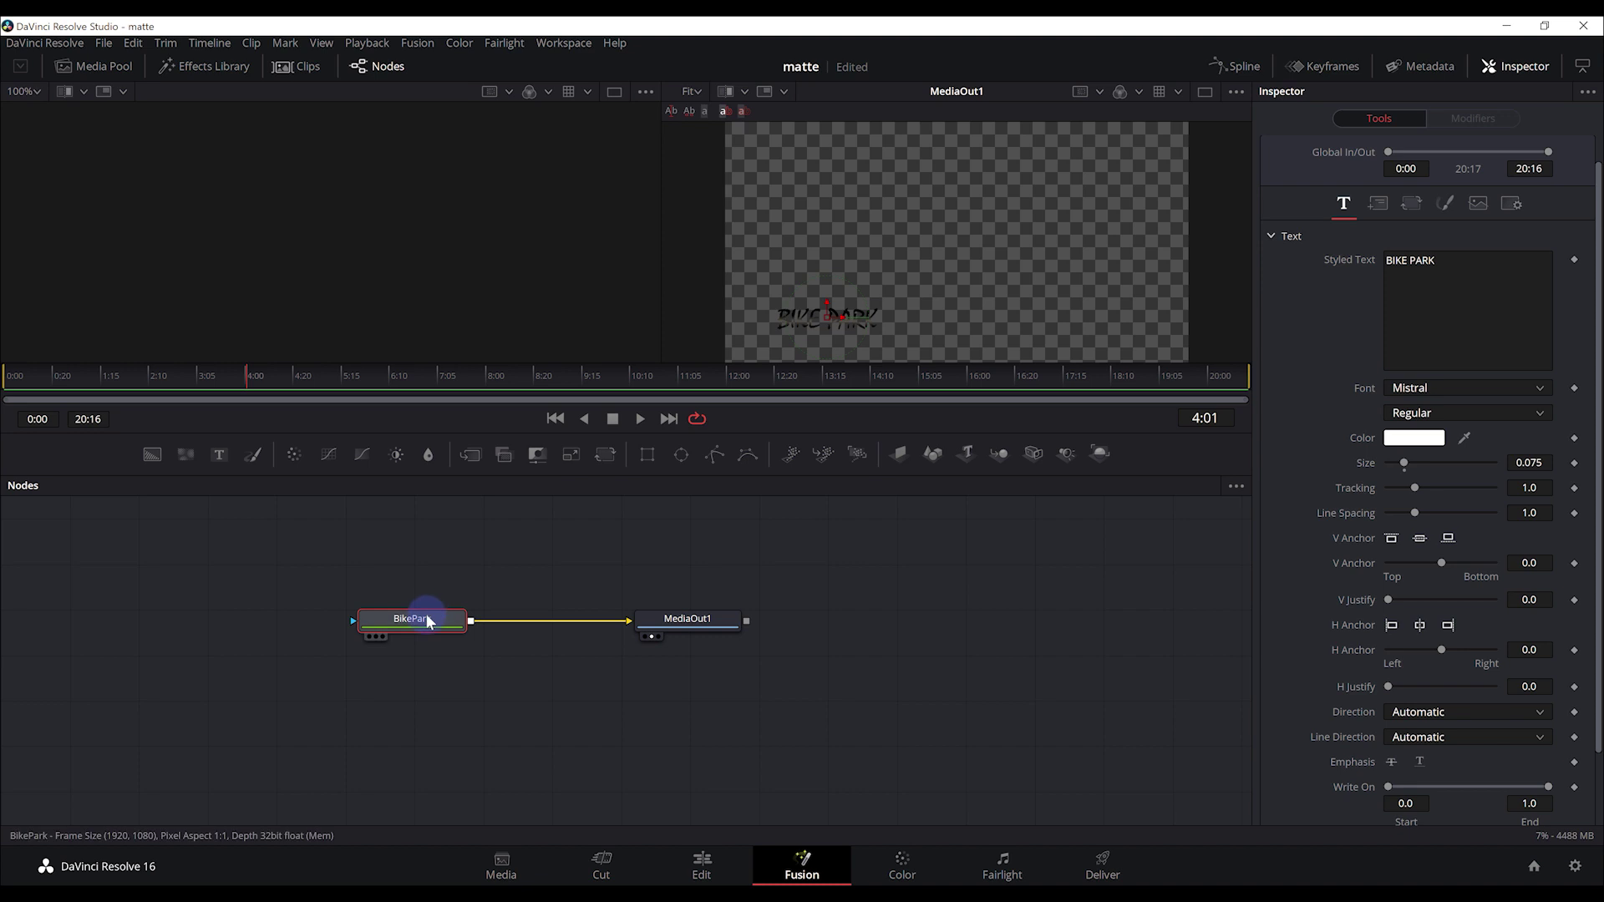
Reposition the BikePark and MediaOut1 nodes, keeping them connected.
drag(428, 603, 427, 631)
drag(695, 622, 711, 651)
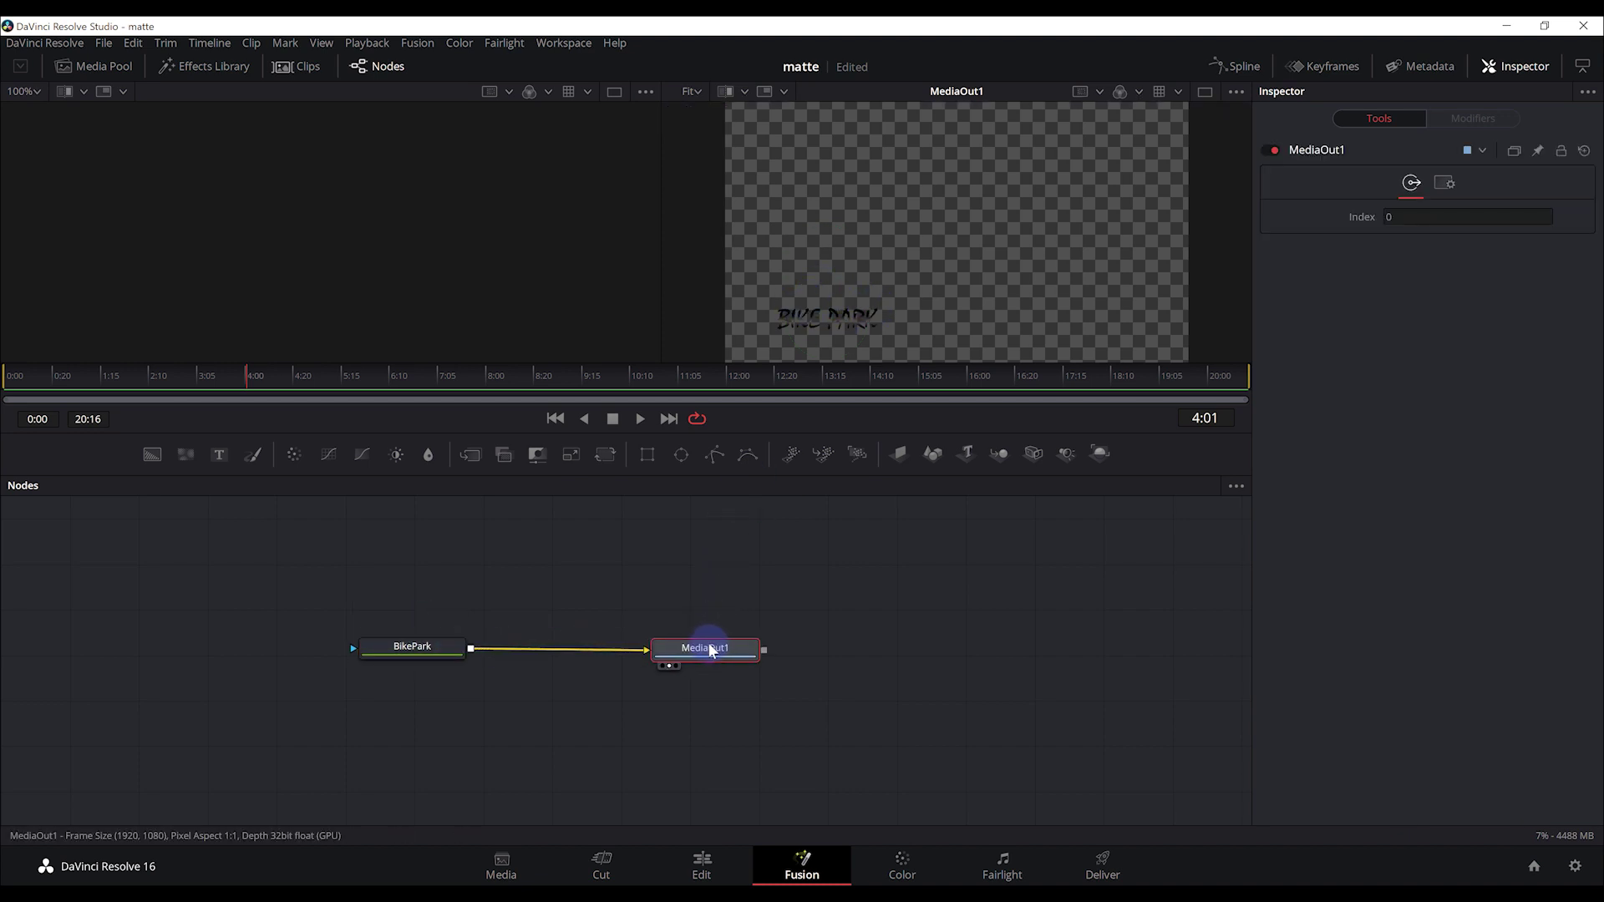
click(538, 598)
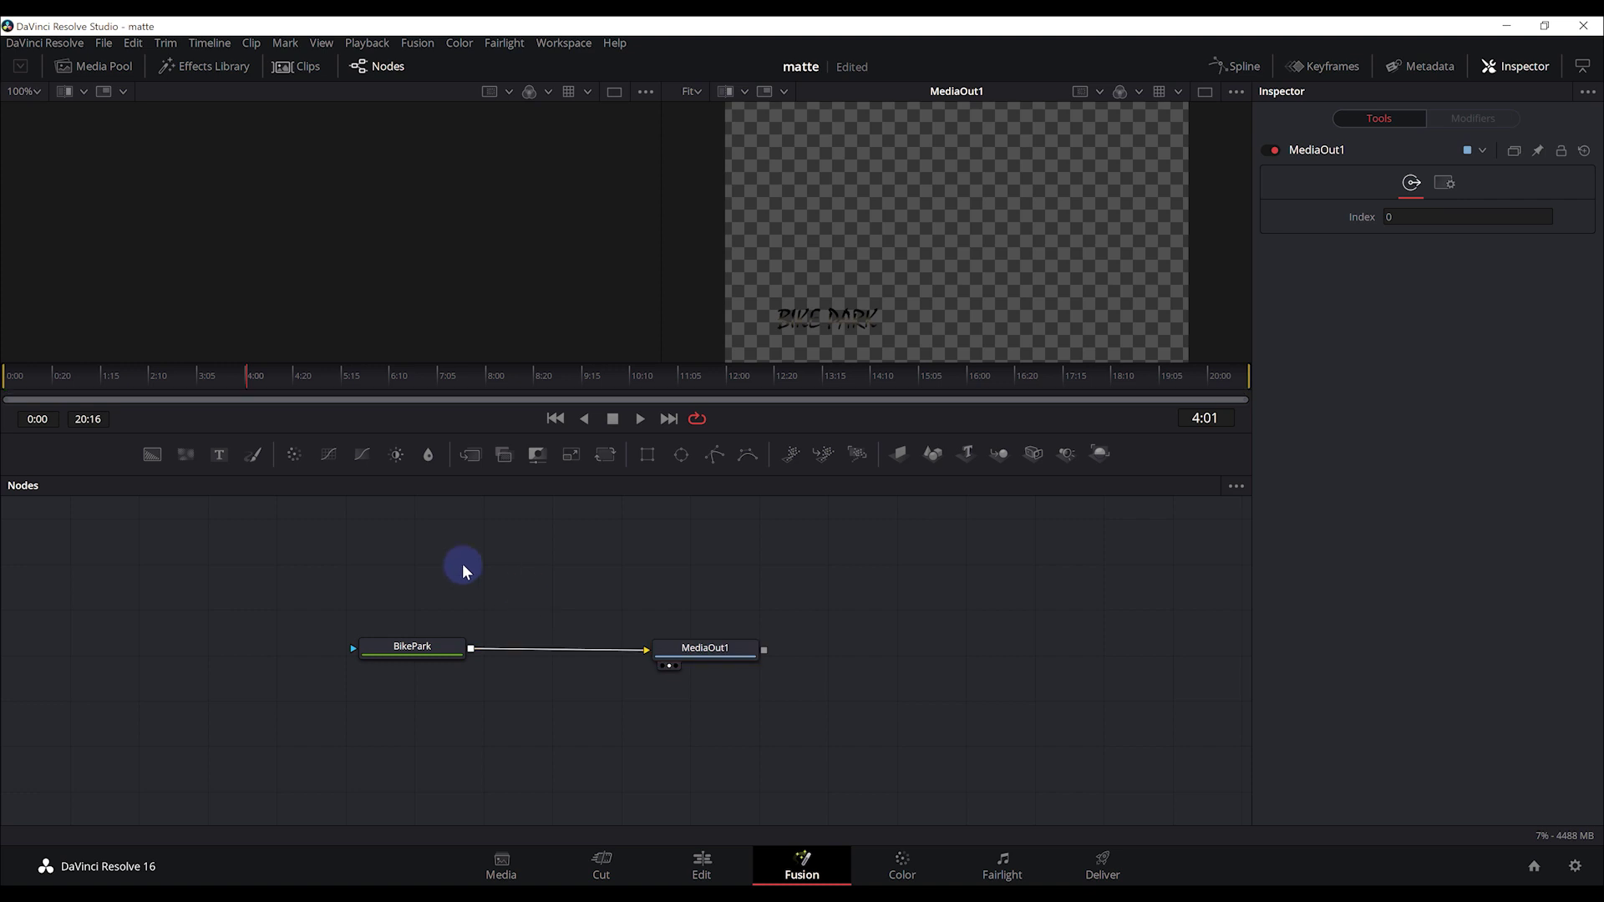
Add a Text1 node above BikePark reading REVEAL in the Mistral font.
click(219, 459)
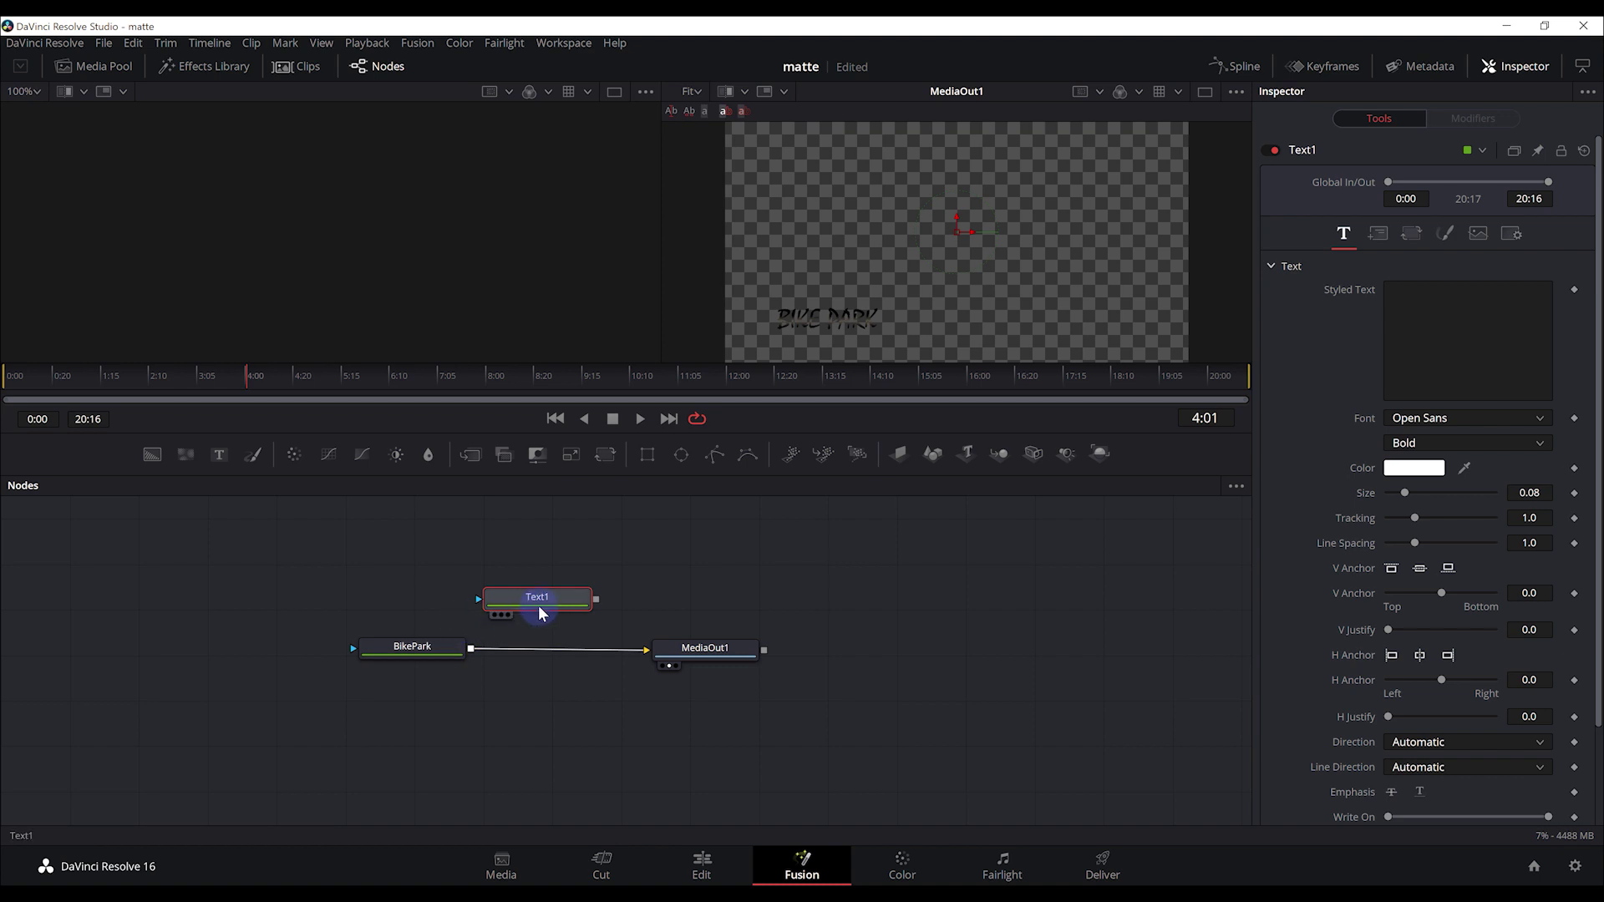
drag(539, 613, 422, 575)
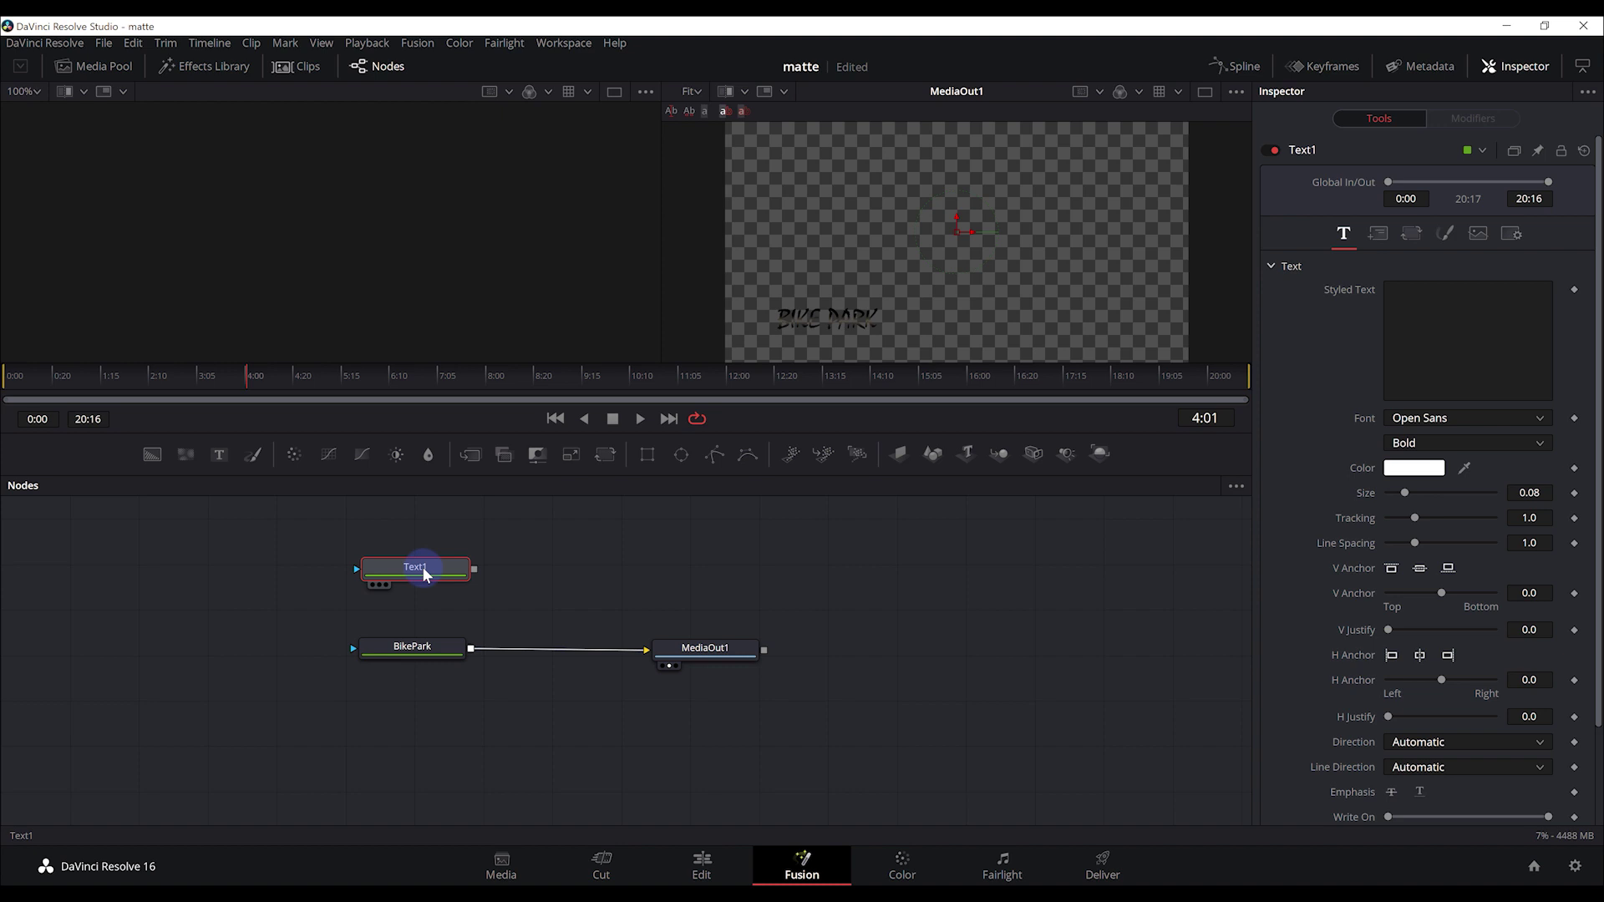
click(1422, 302)
text(REVEAL)
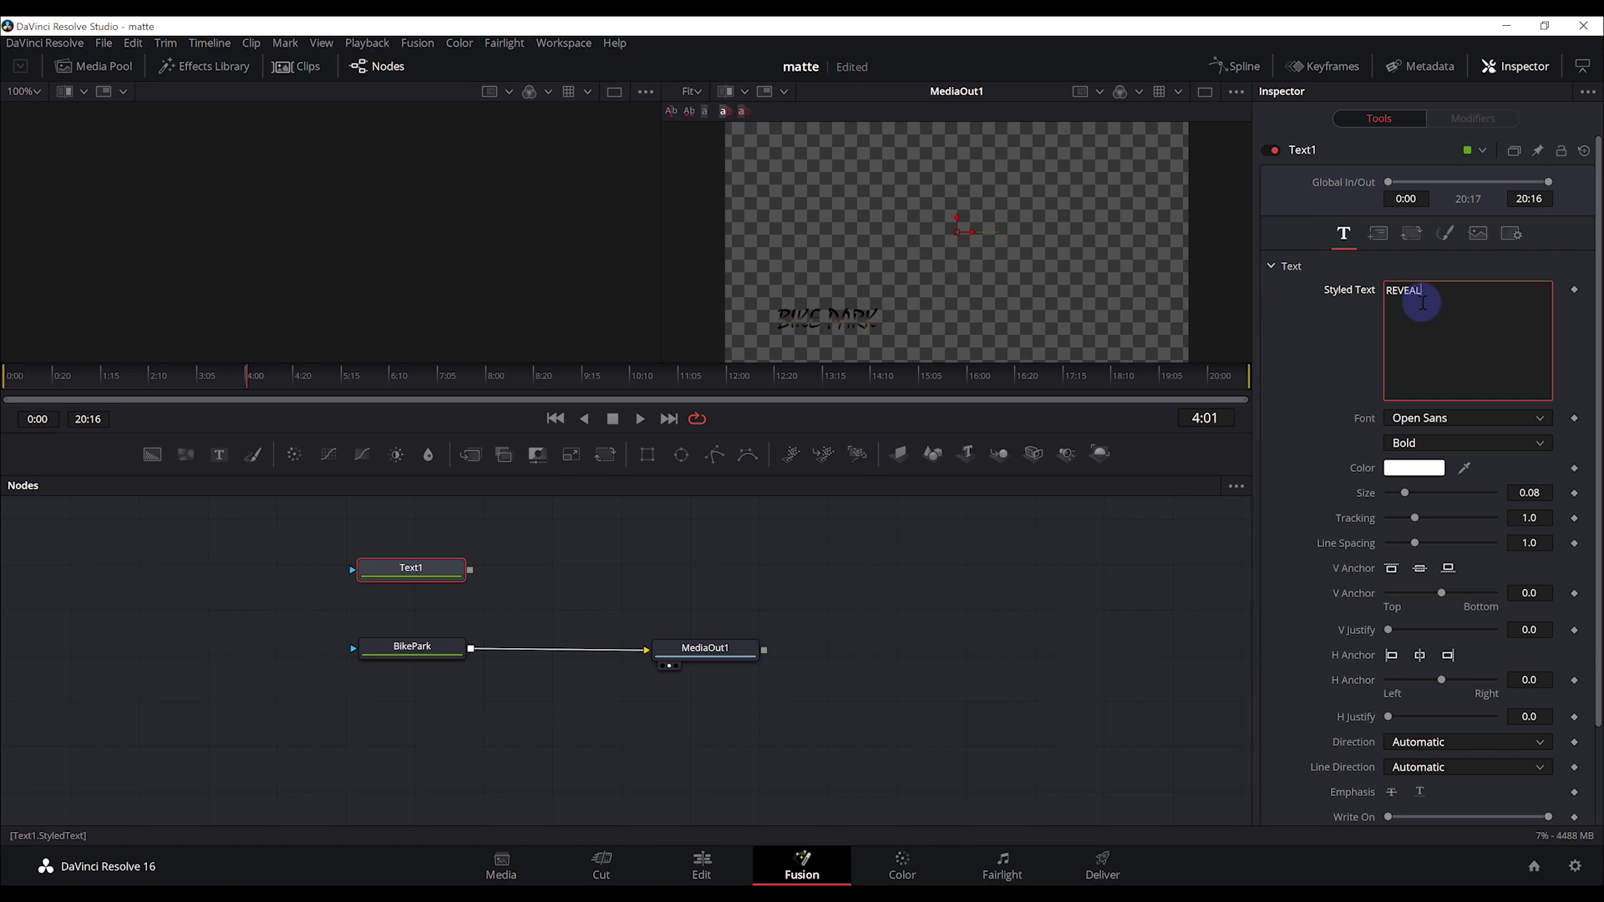
click(413, 569)
key(1)
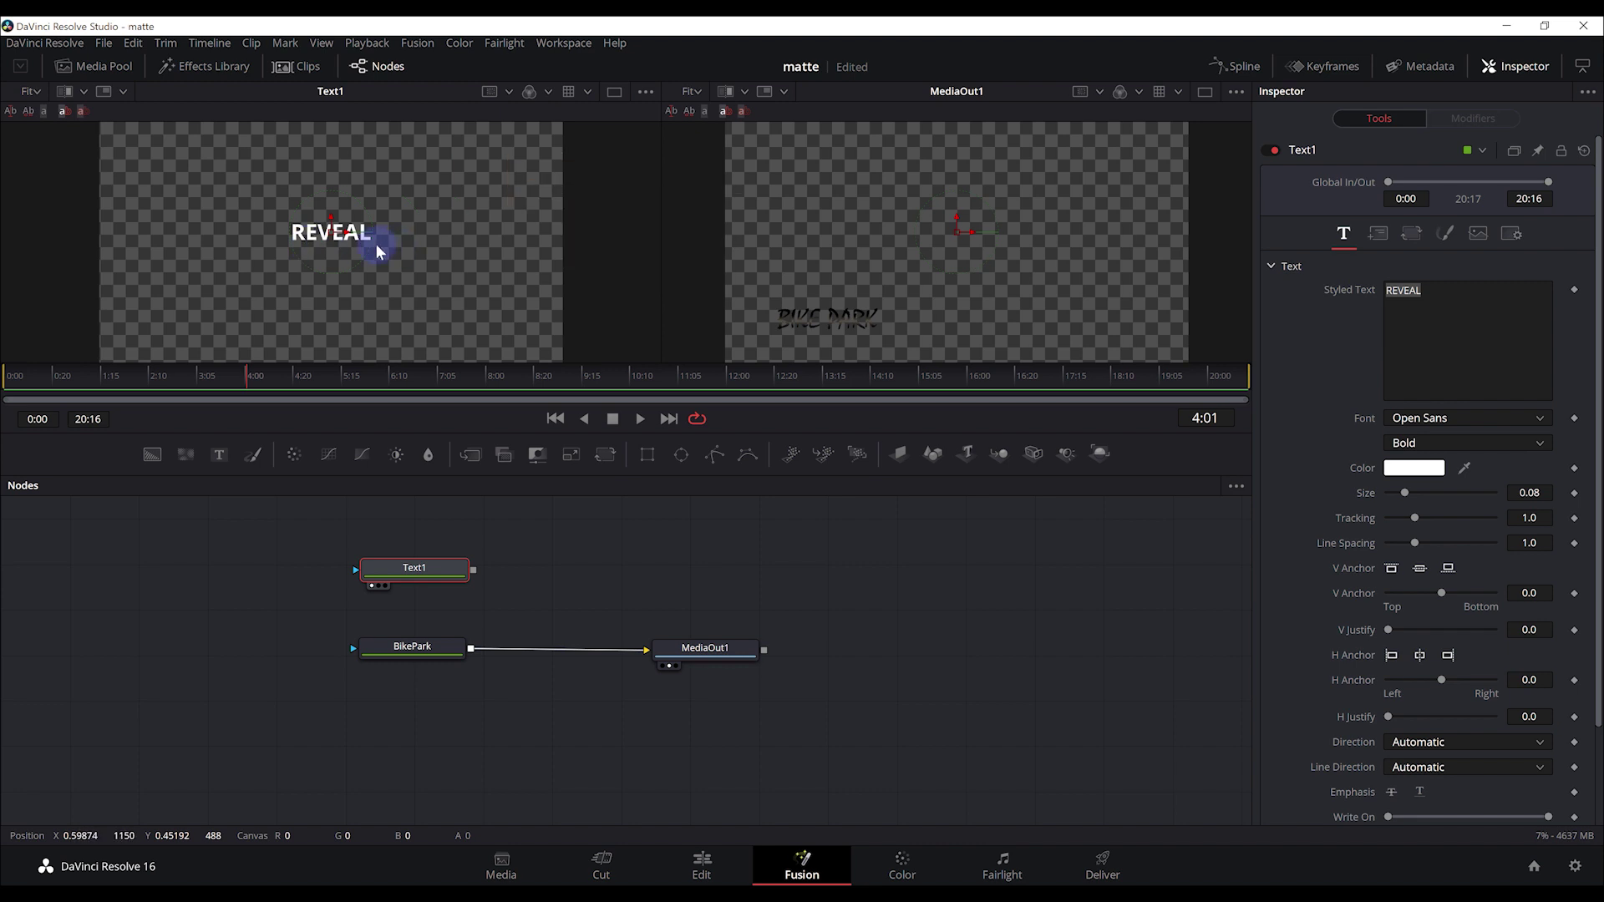
click(1461, 417)
click(1423, 526)
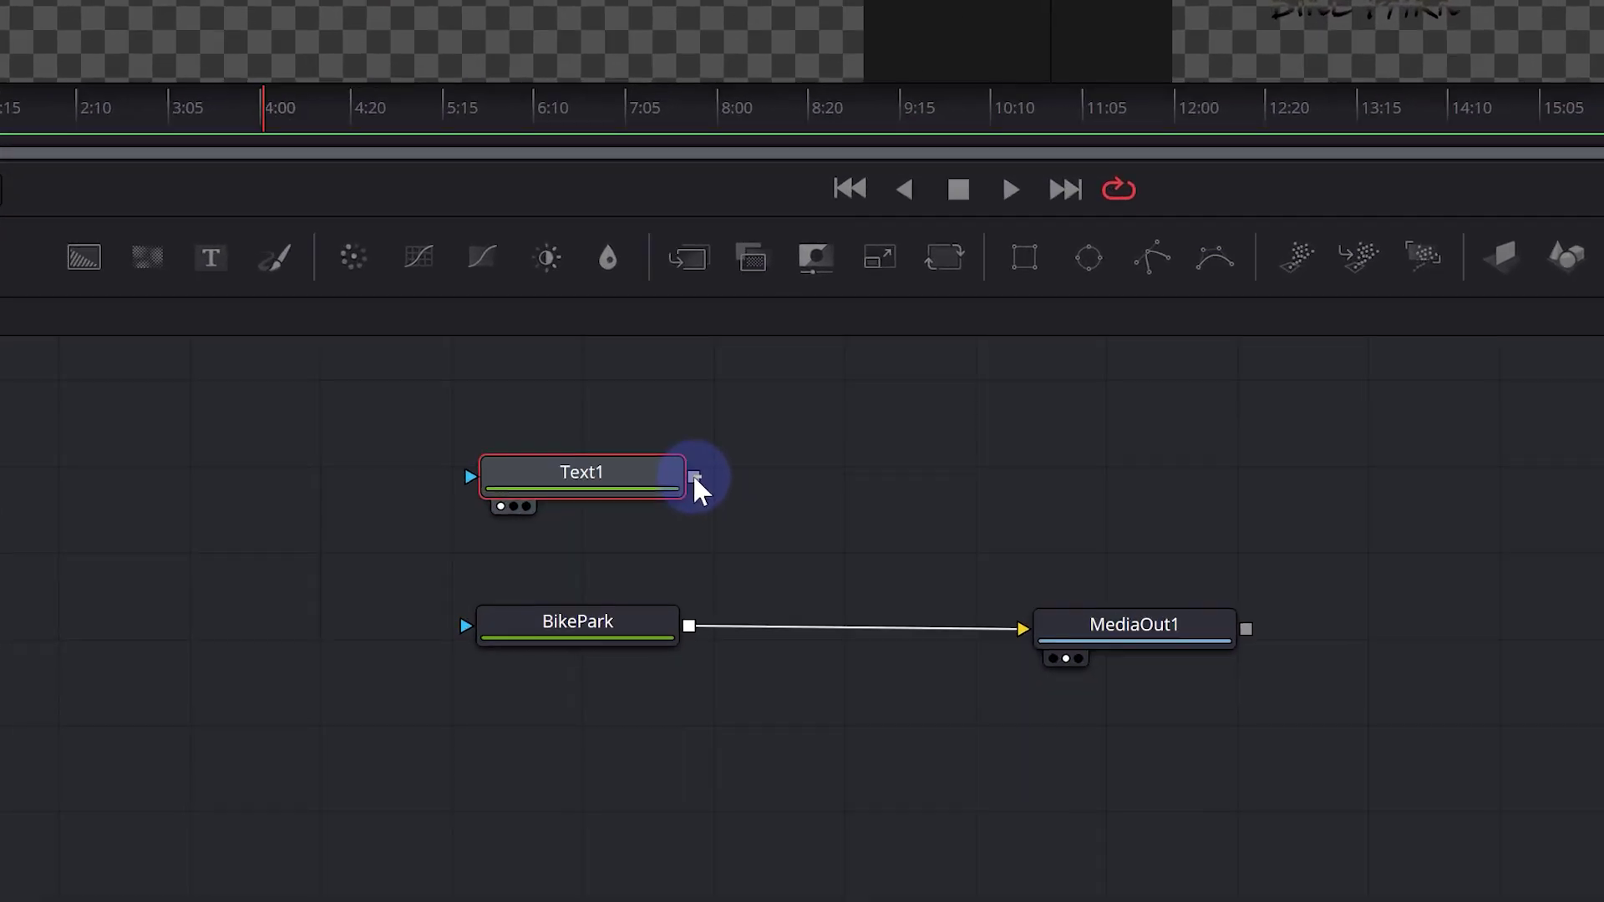
Merge Text1 over BikePark through Merge1 into MediaOut1 and view Merge1 in one large viewer.
drag(473, 571, 474, 581)
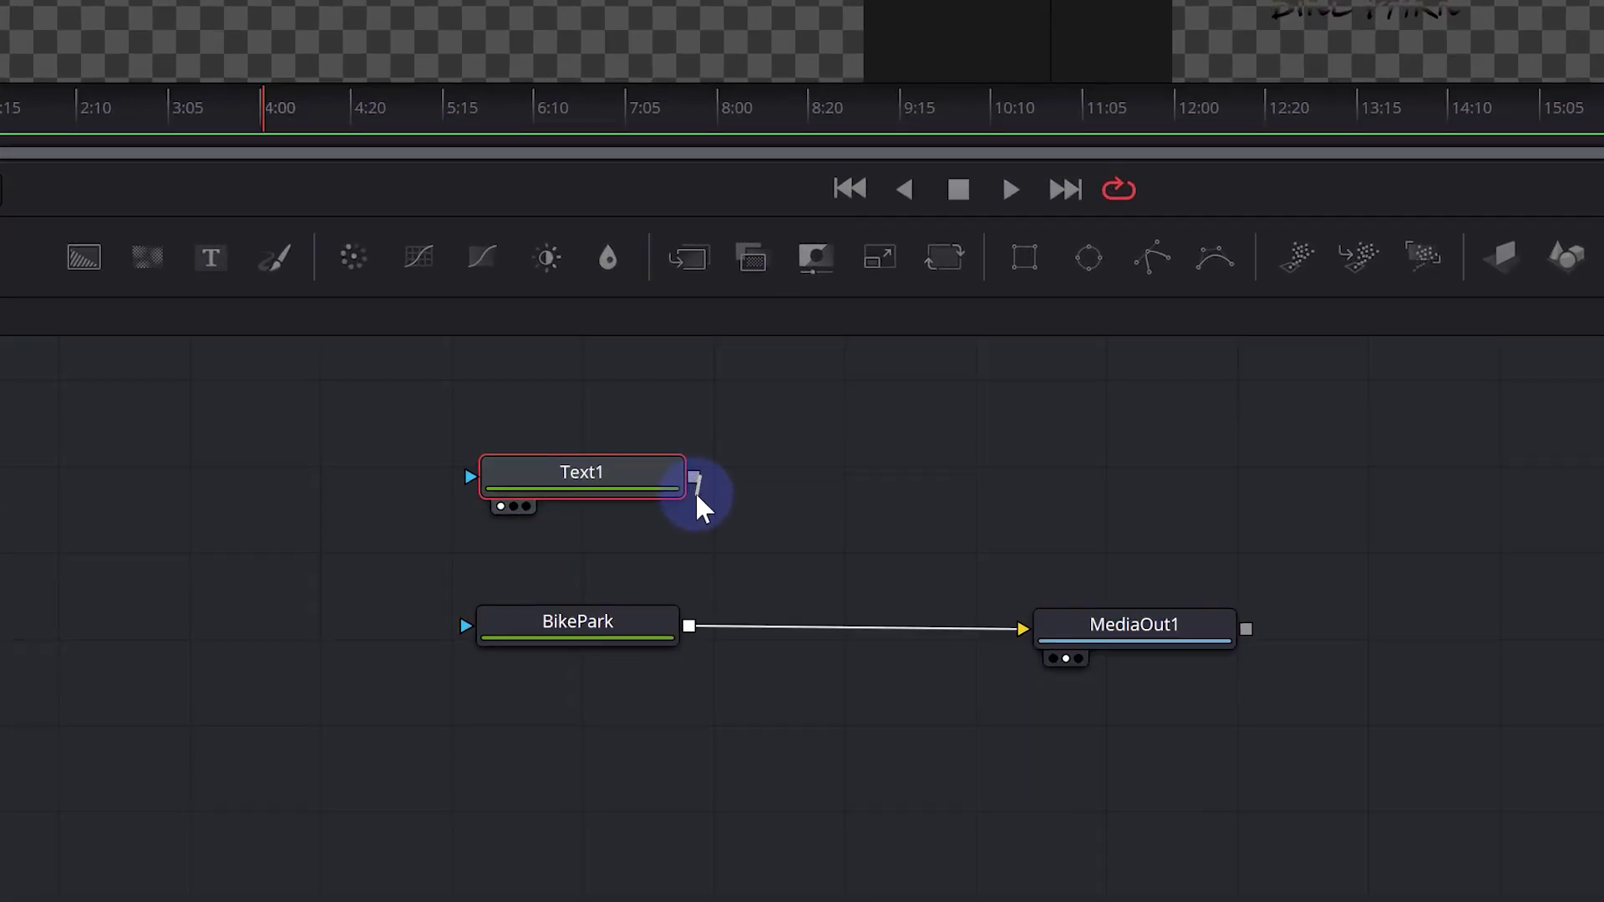
drag(702, 591, 688, 623)
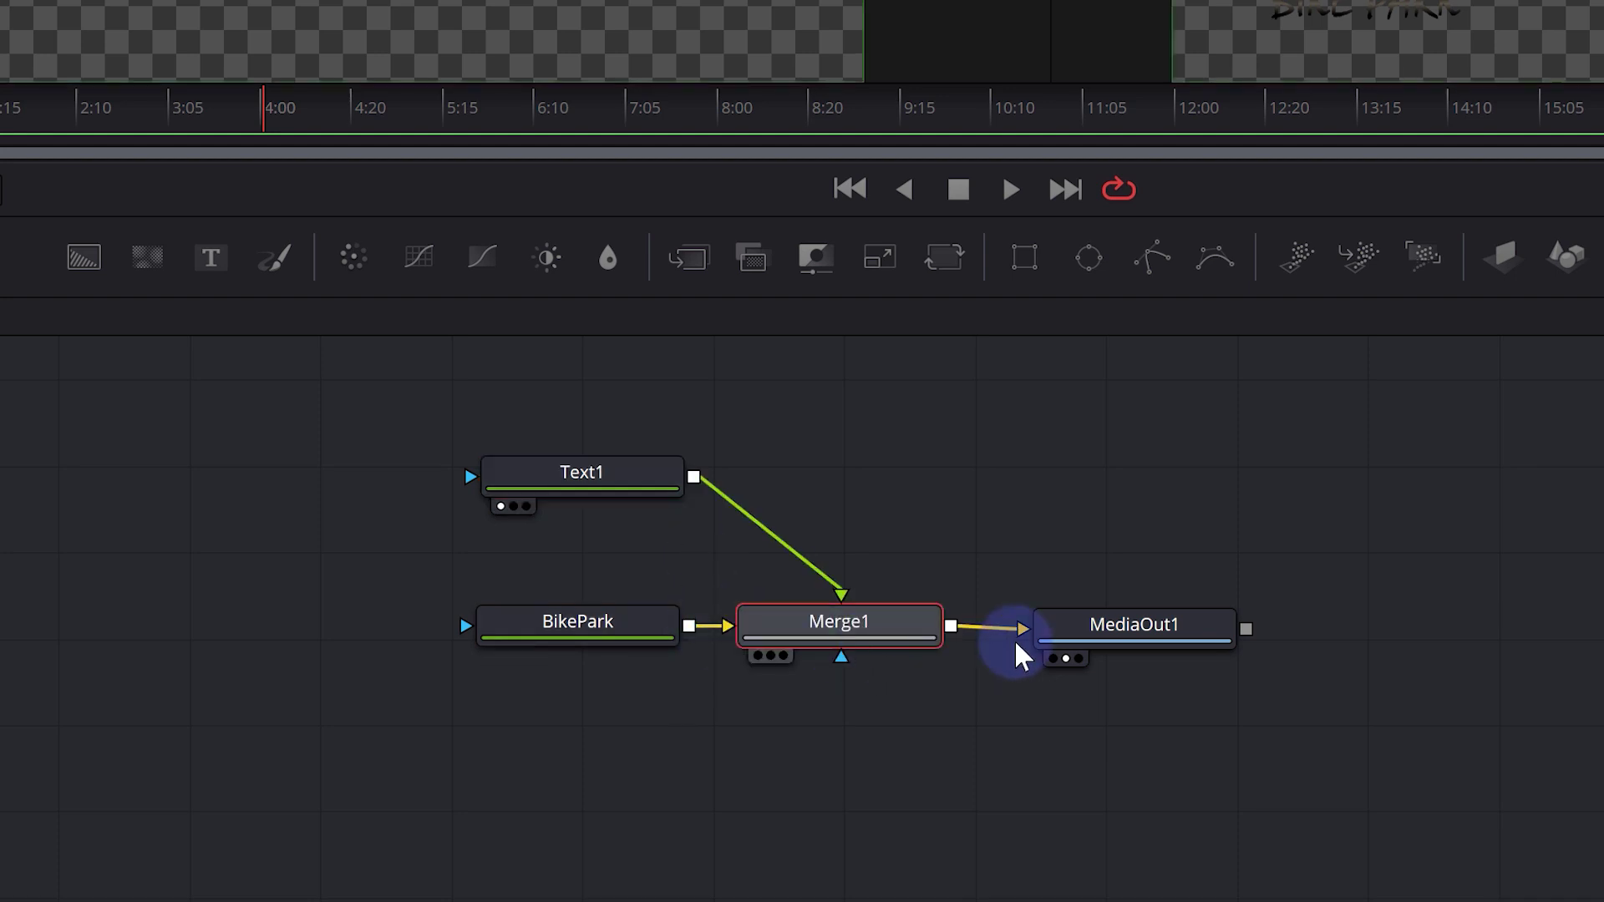
drag(1169, 626, 1365, 628)
drag(874, 632, 933, 631)
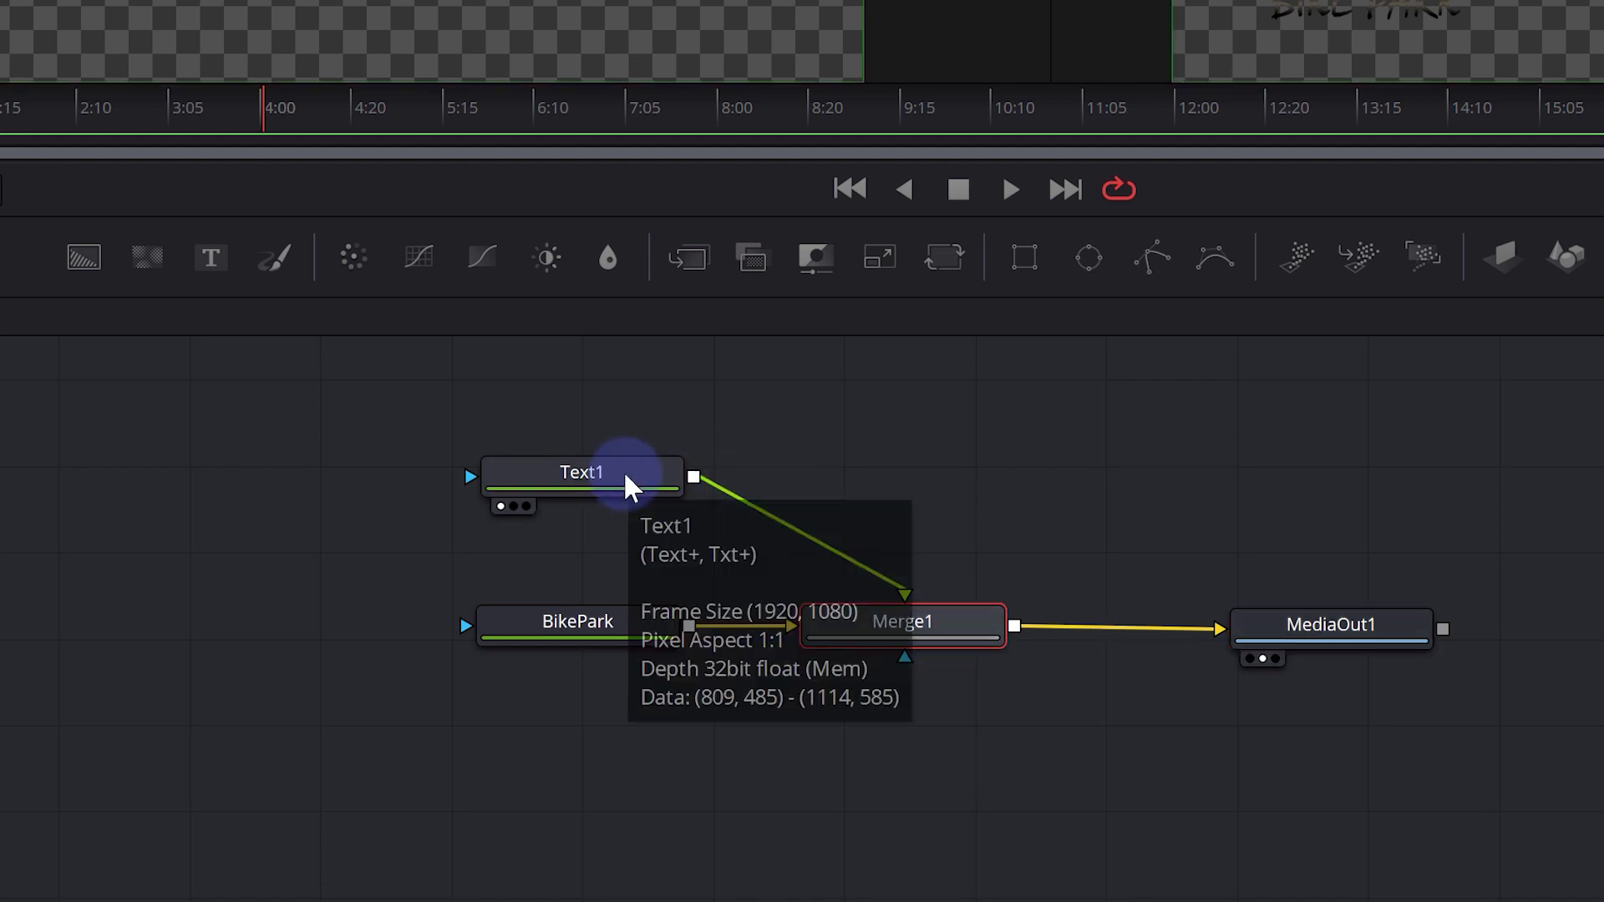
mouse_move(600, 618)
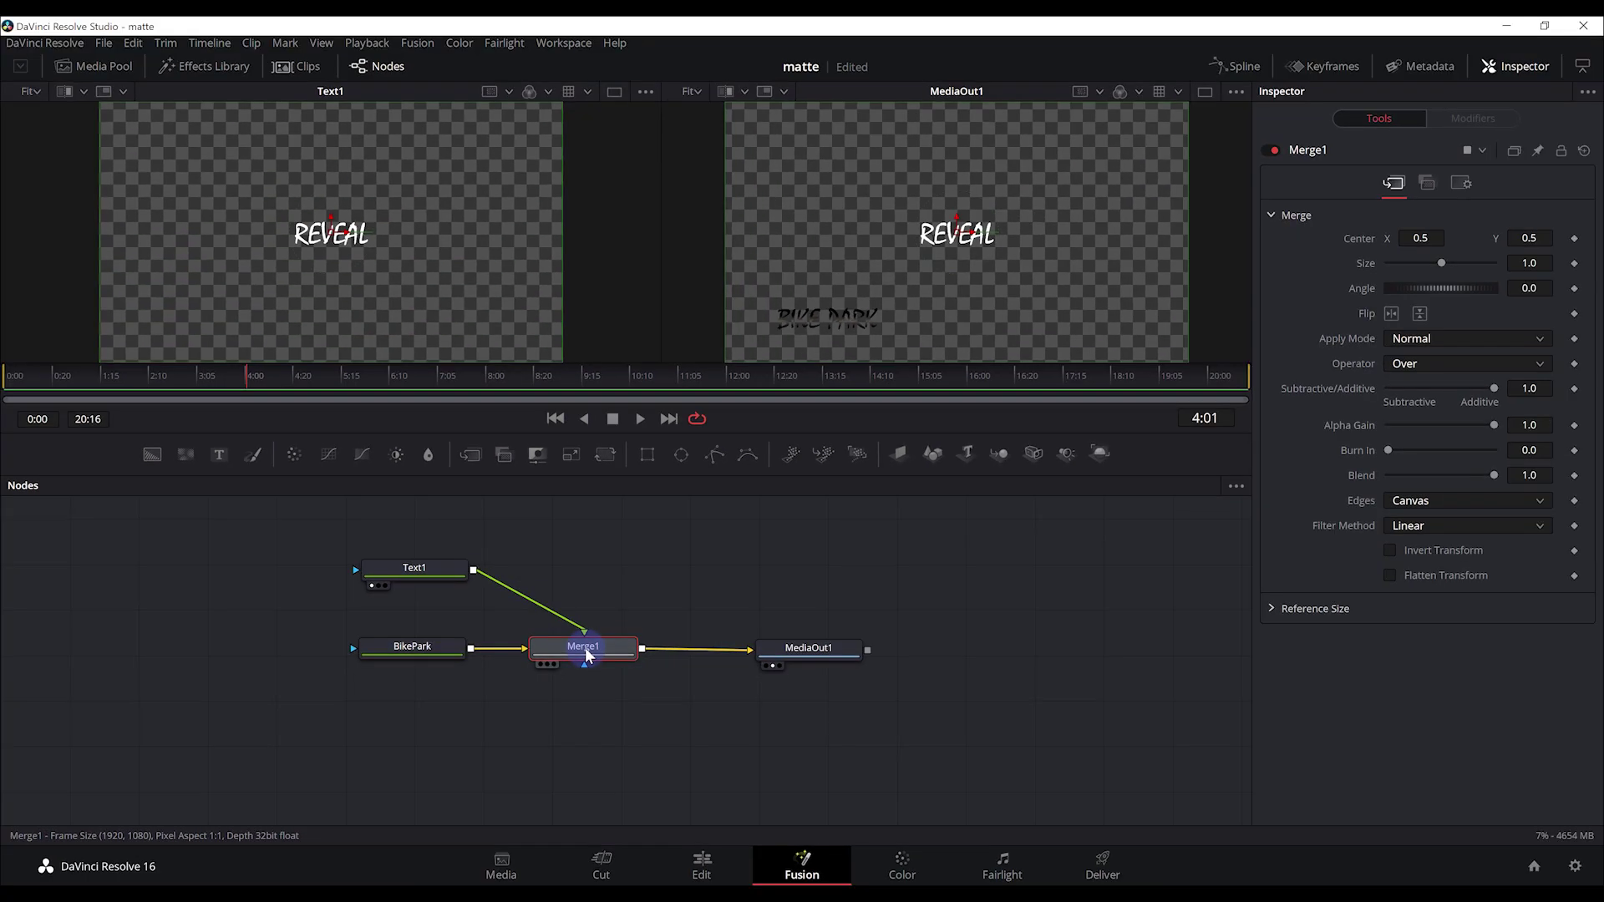
key(1)
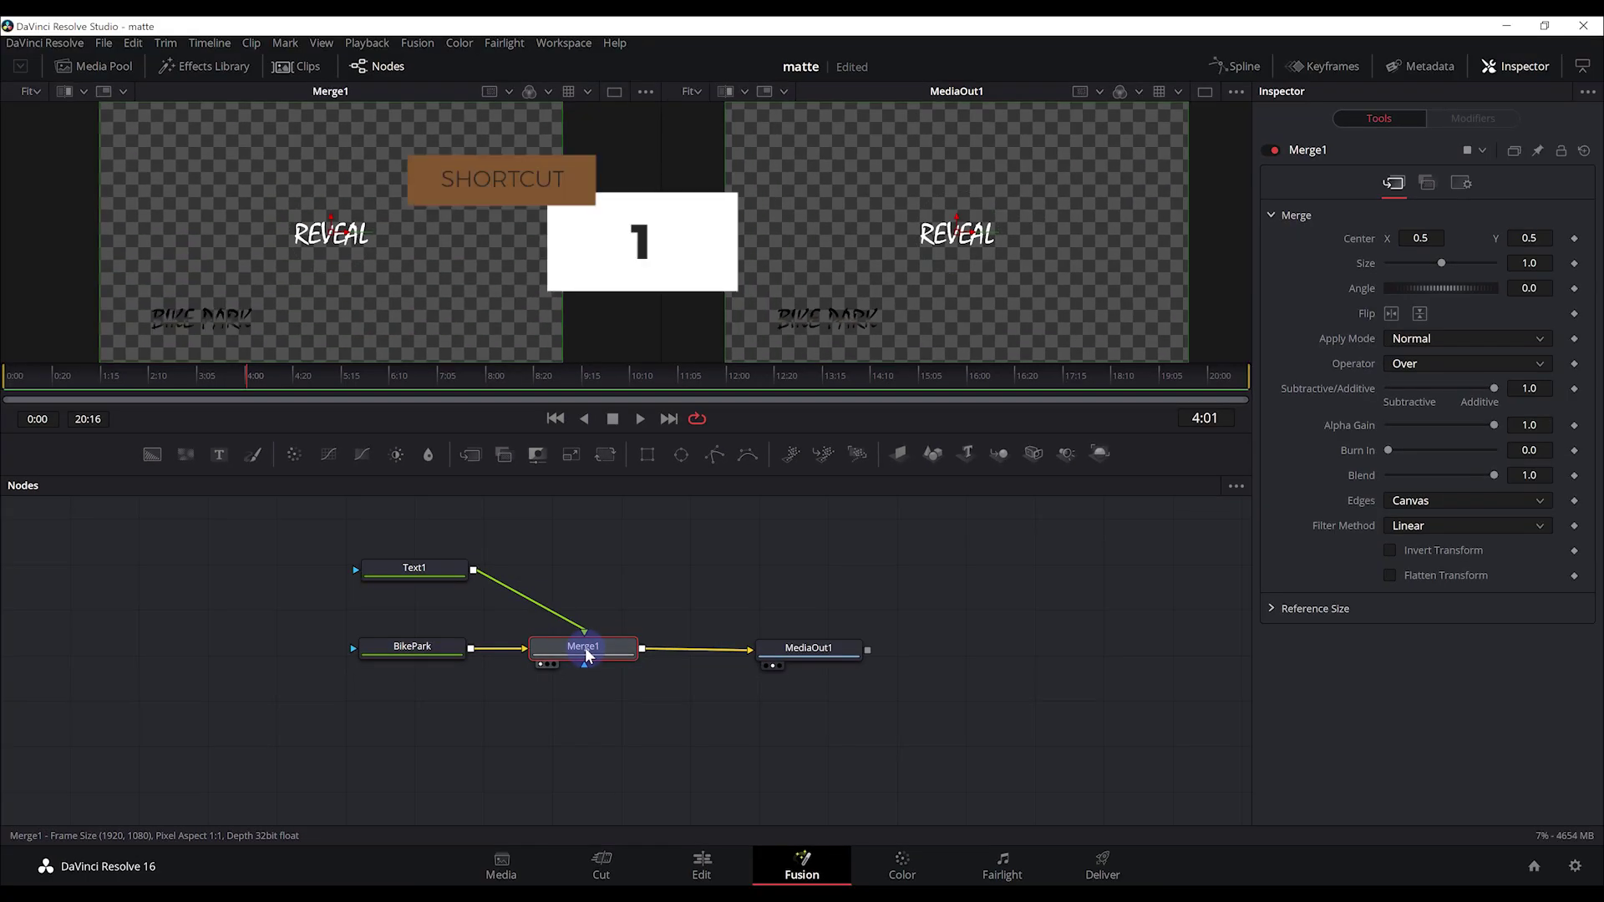
click(614, 91)
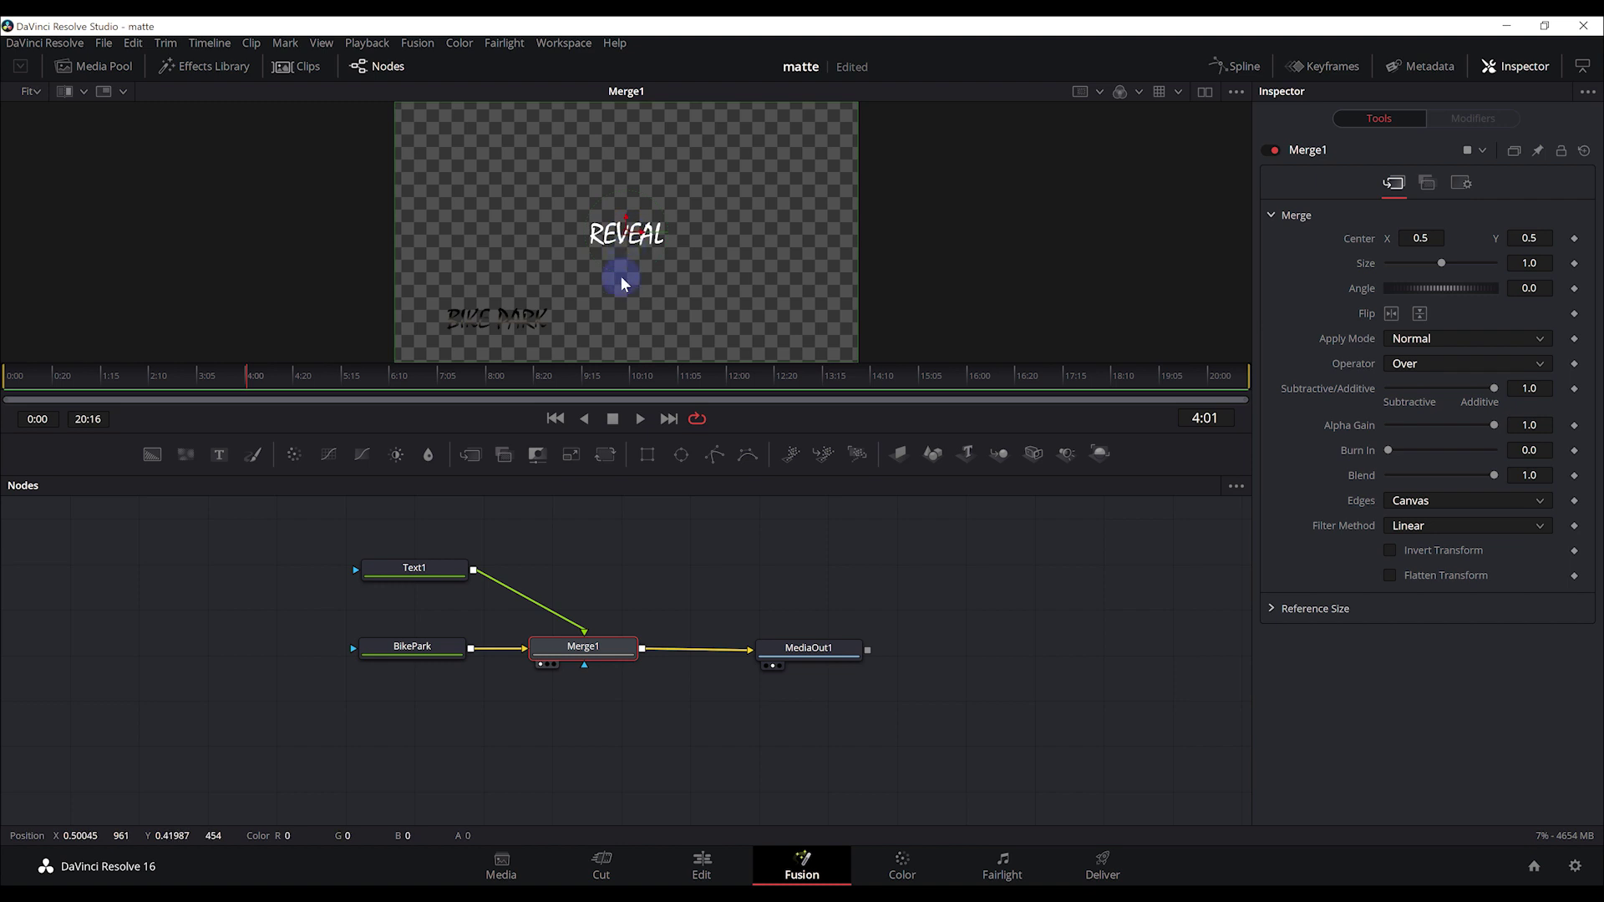
Rename the Text1 node to 'Reveal' using F2.
click(423, 573)
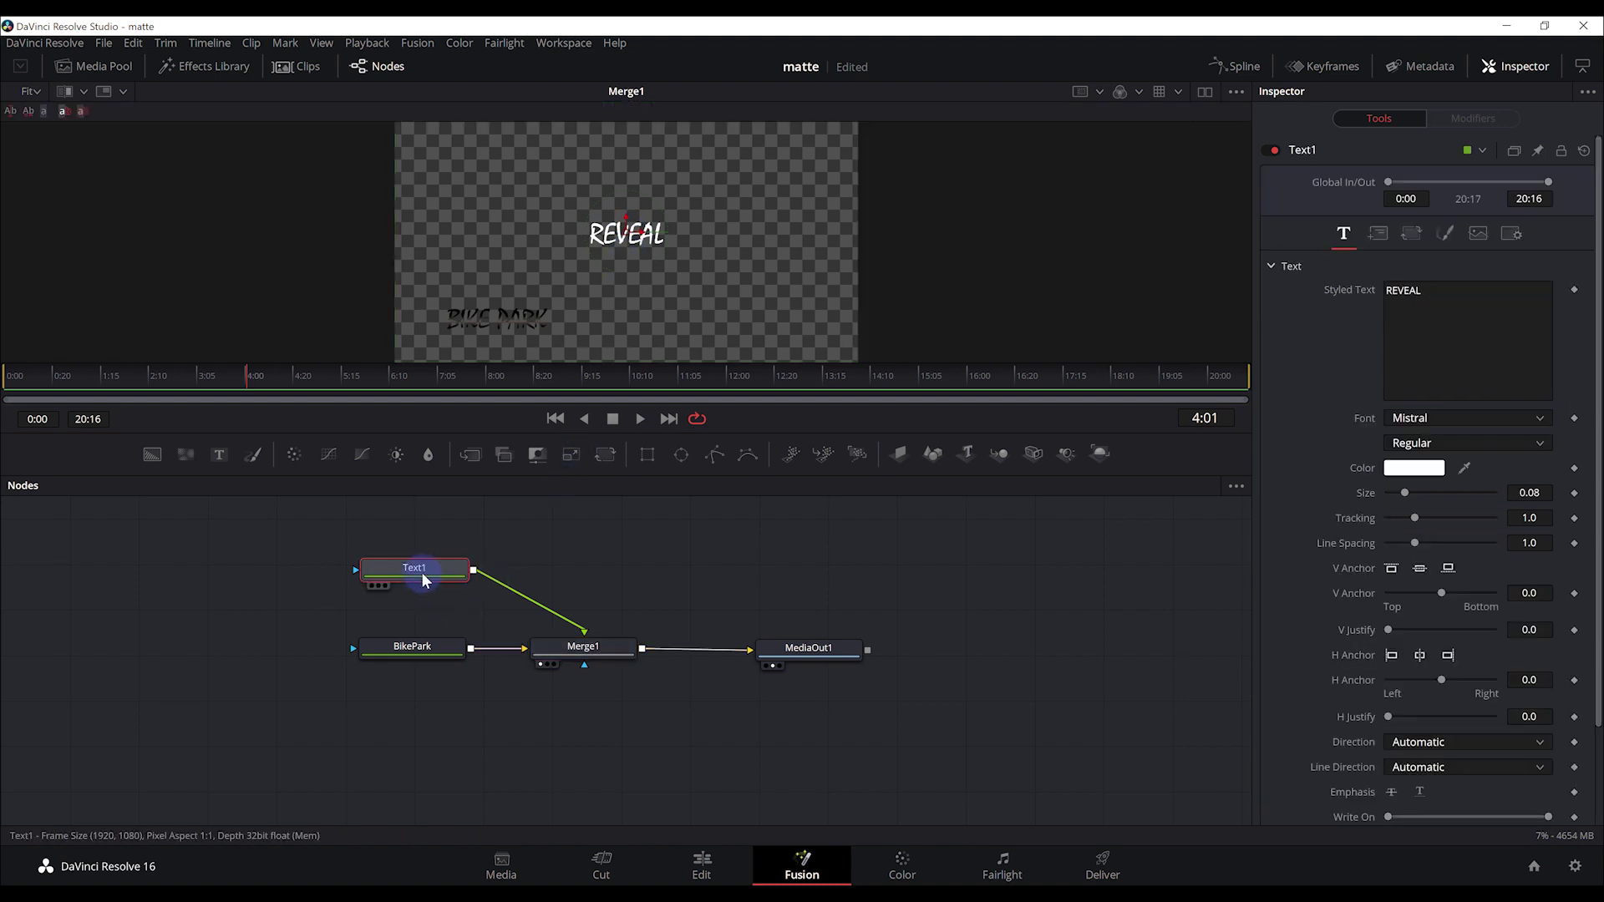
key(F2)
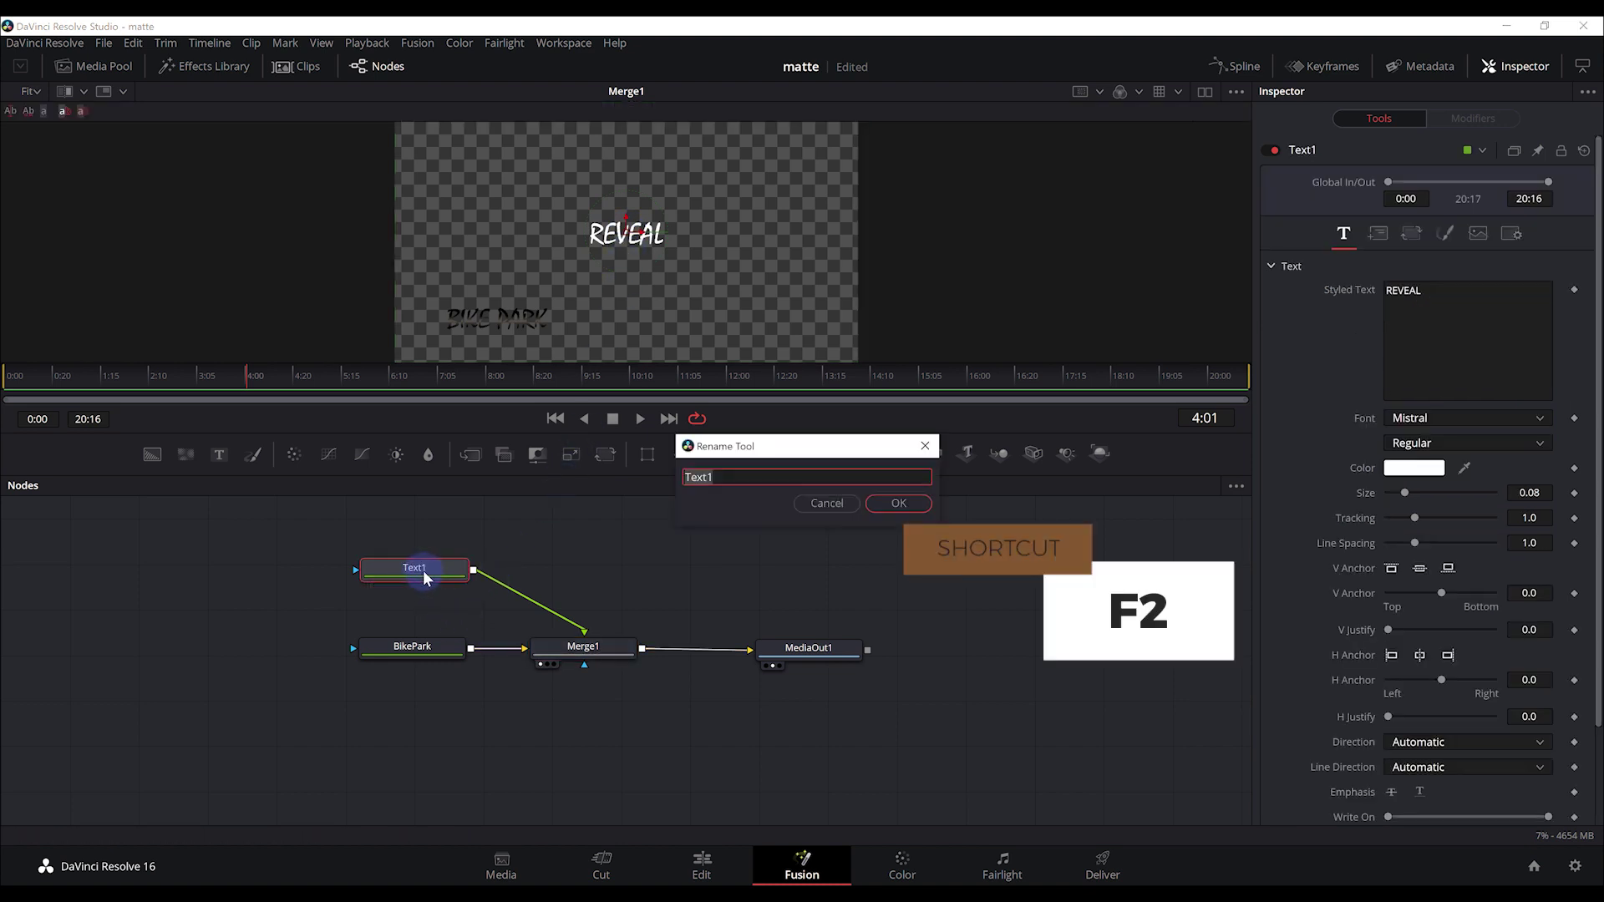
text(Reveal)
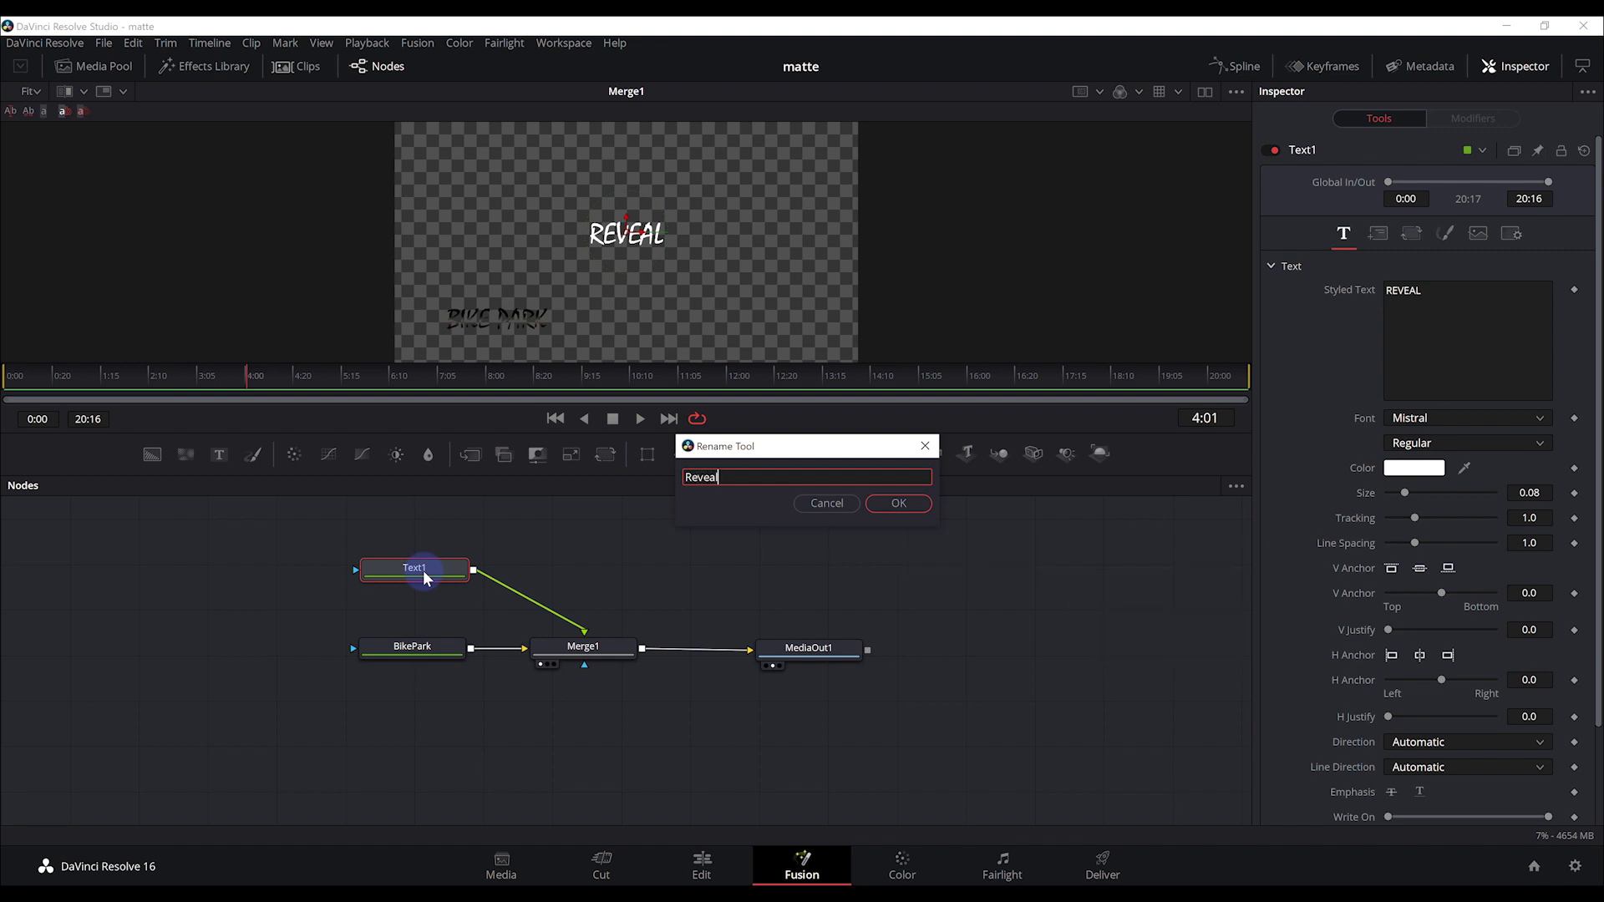
key(Return)
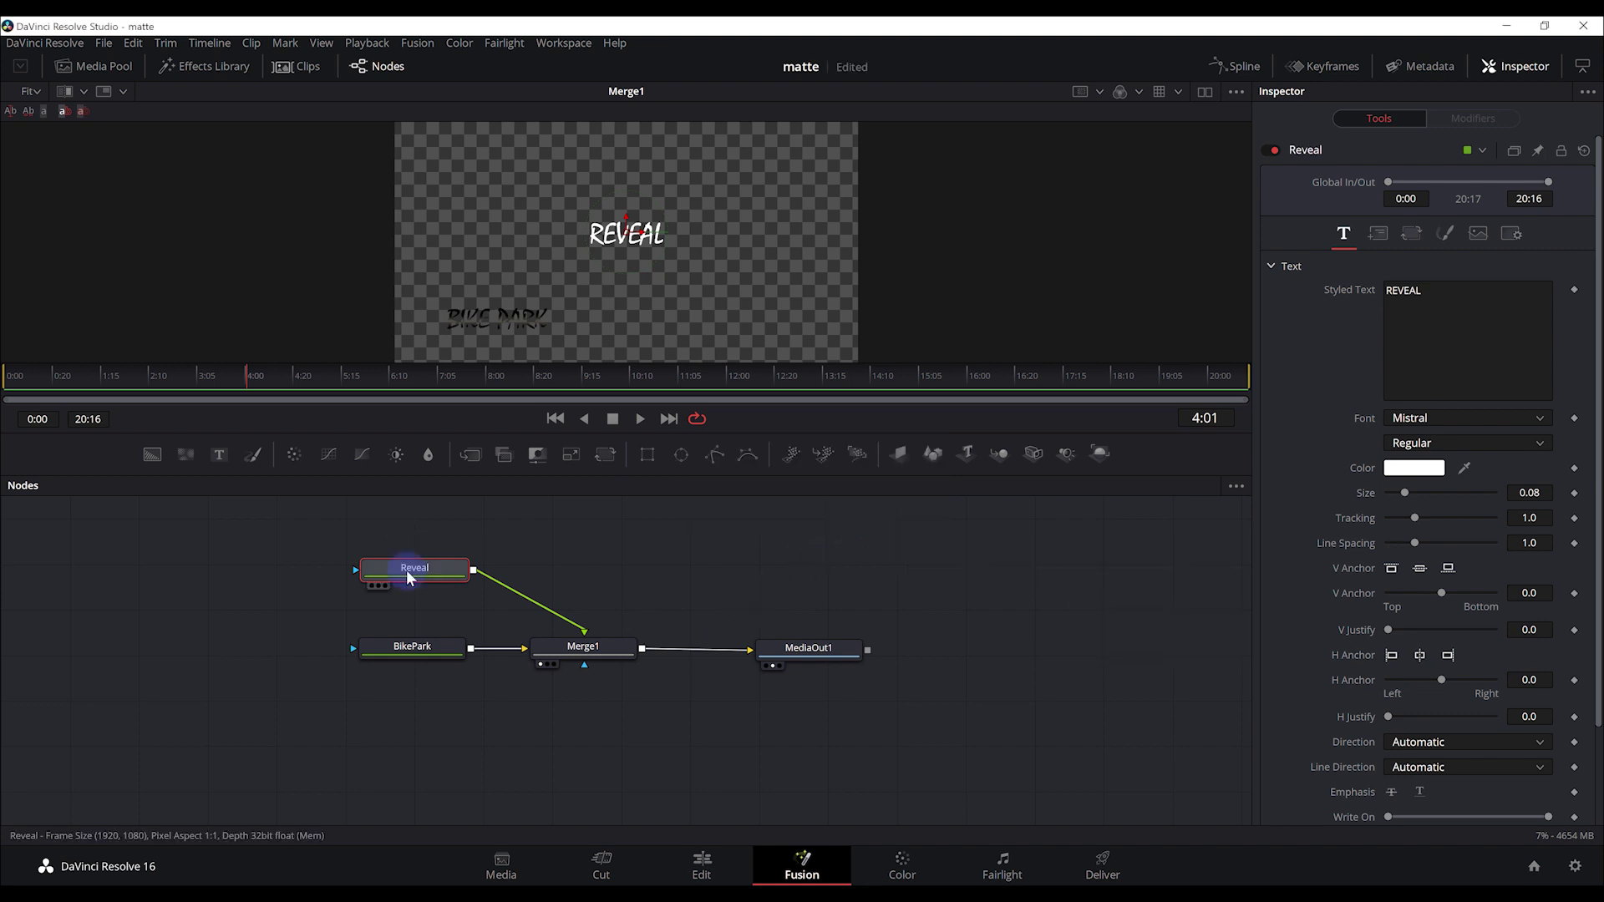
Move REVEAL left and below BIKE PARK, and shrink it to size 0.0564.
click(1377, 237)
click(1422, 315)
drag(1422, 314, 1192, 334)
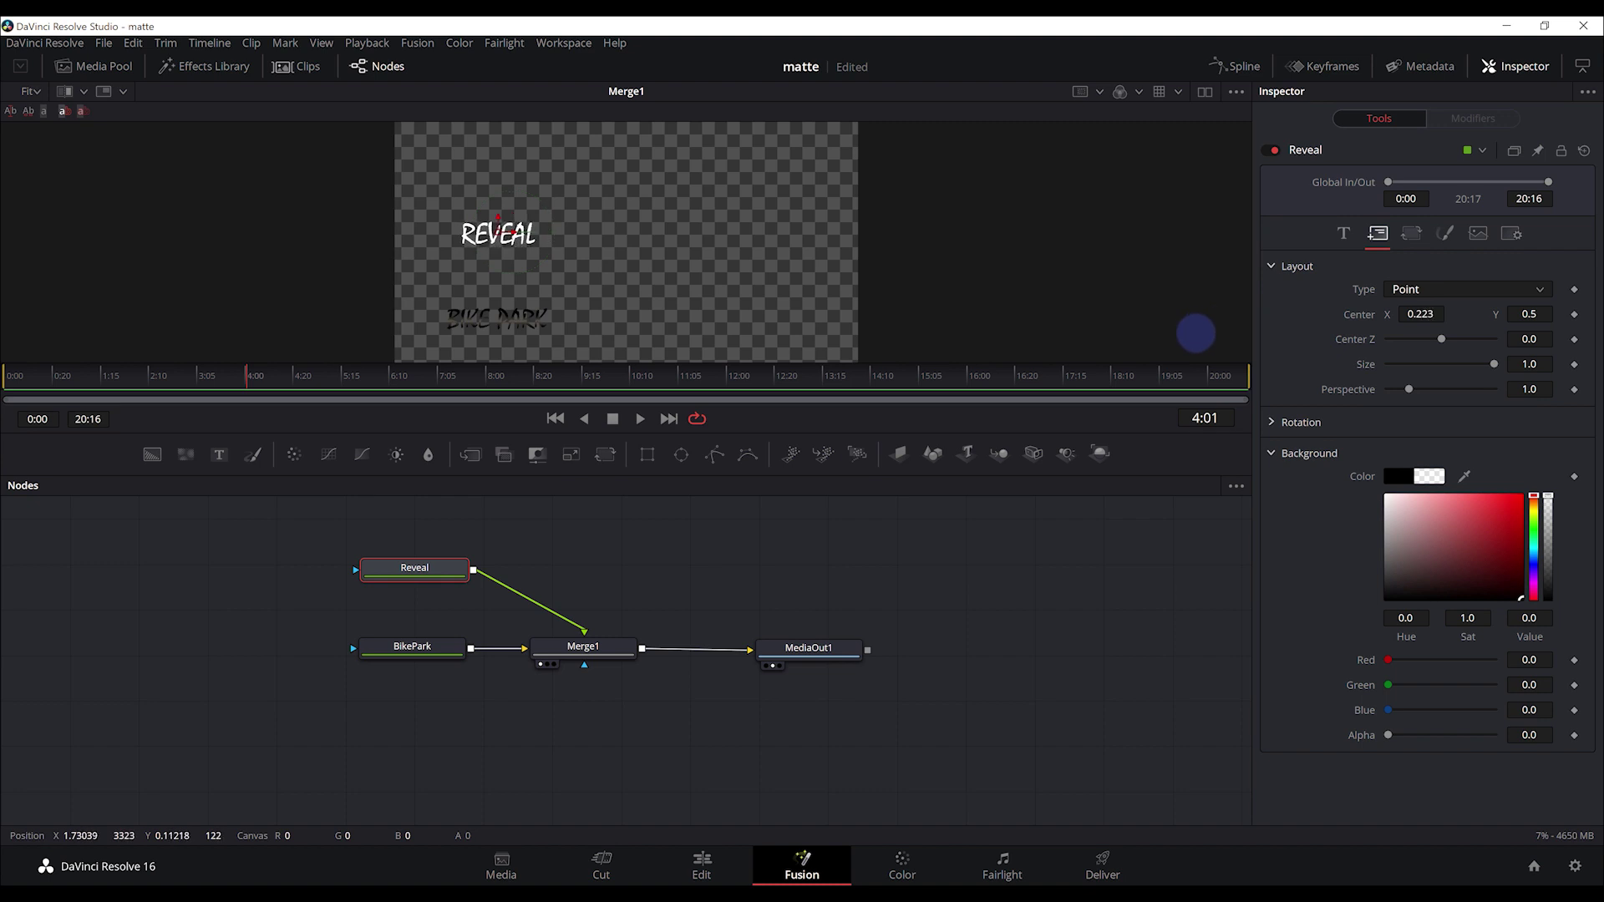
mouse_move(1528, 314)
mouse_down()
mouse_move(368, 390)
mouse_move(381, 392)
mouse_up()
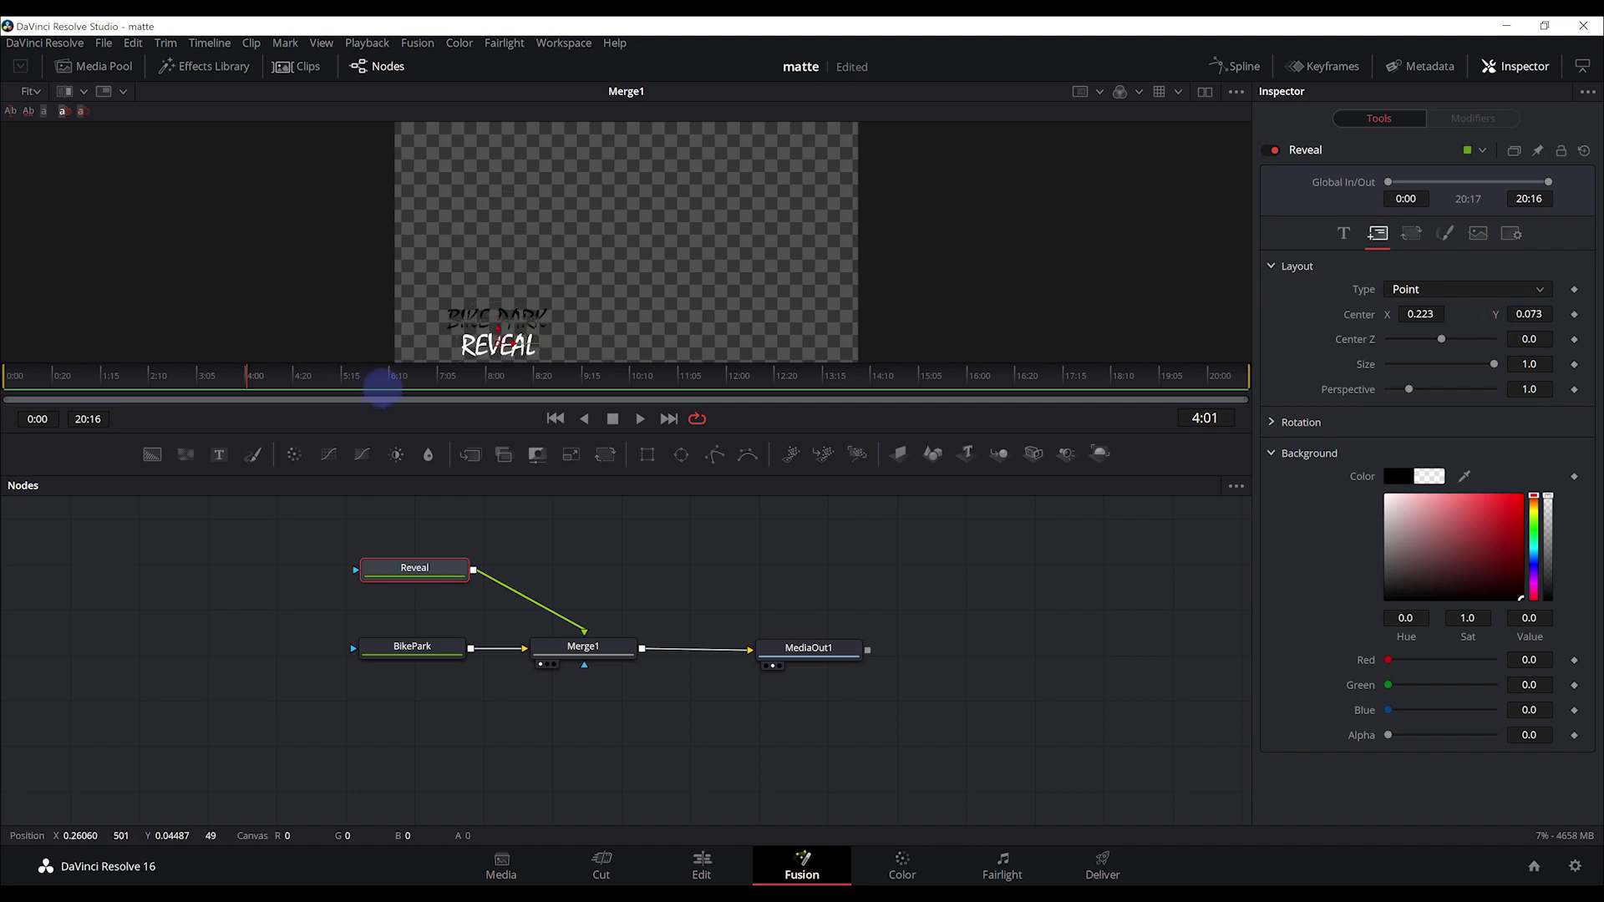
click(1343, 233)
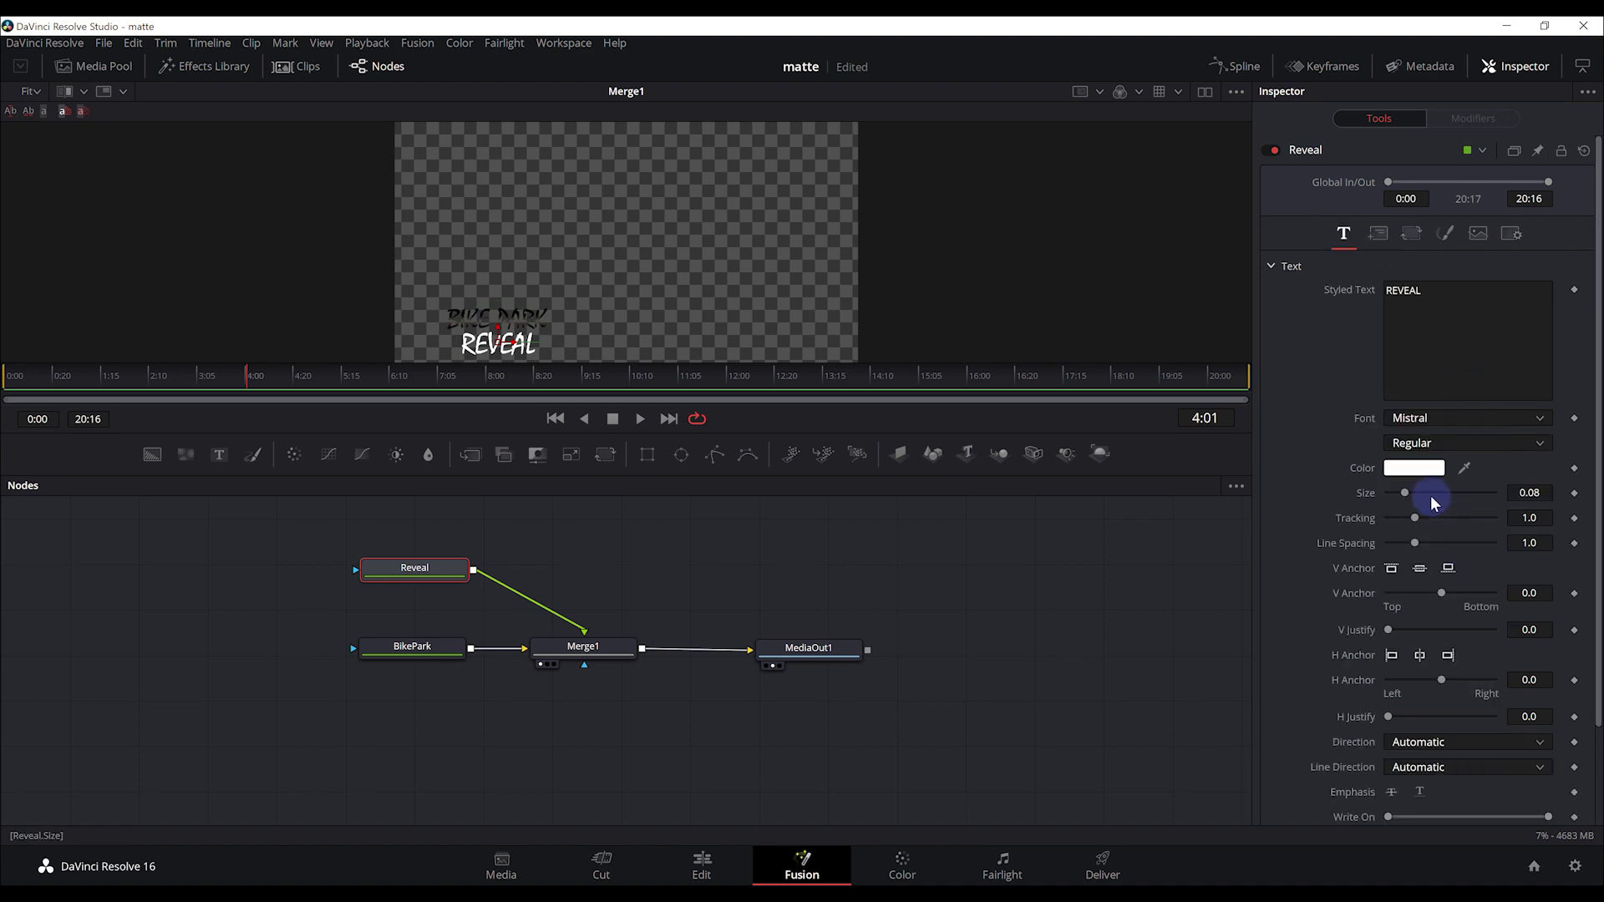
drag(1513, 492, 1324, 536)
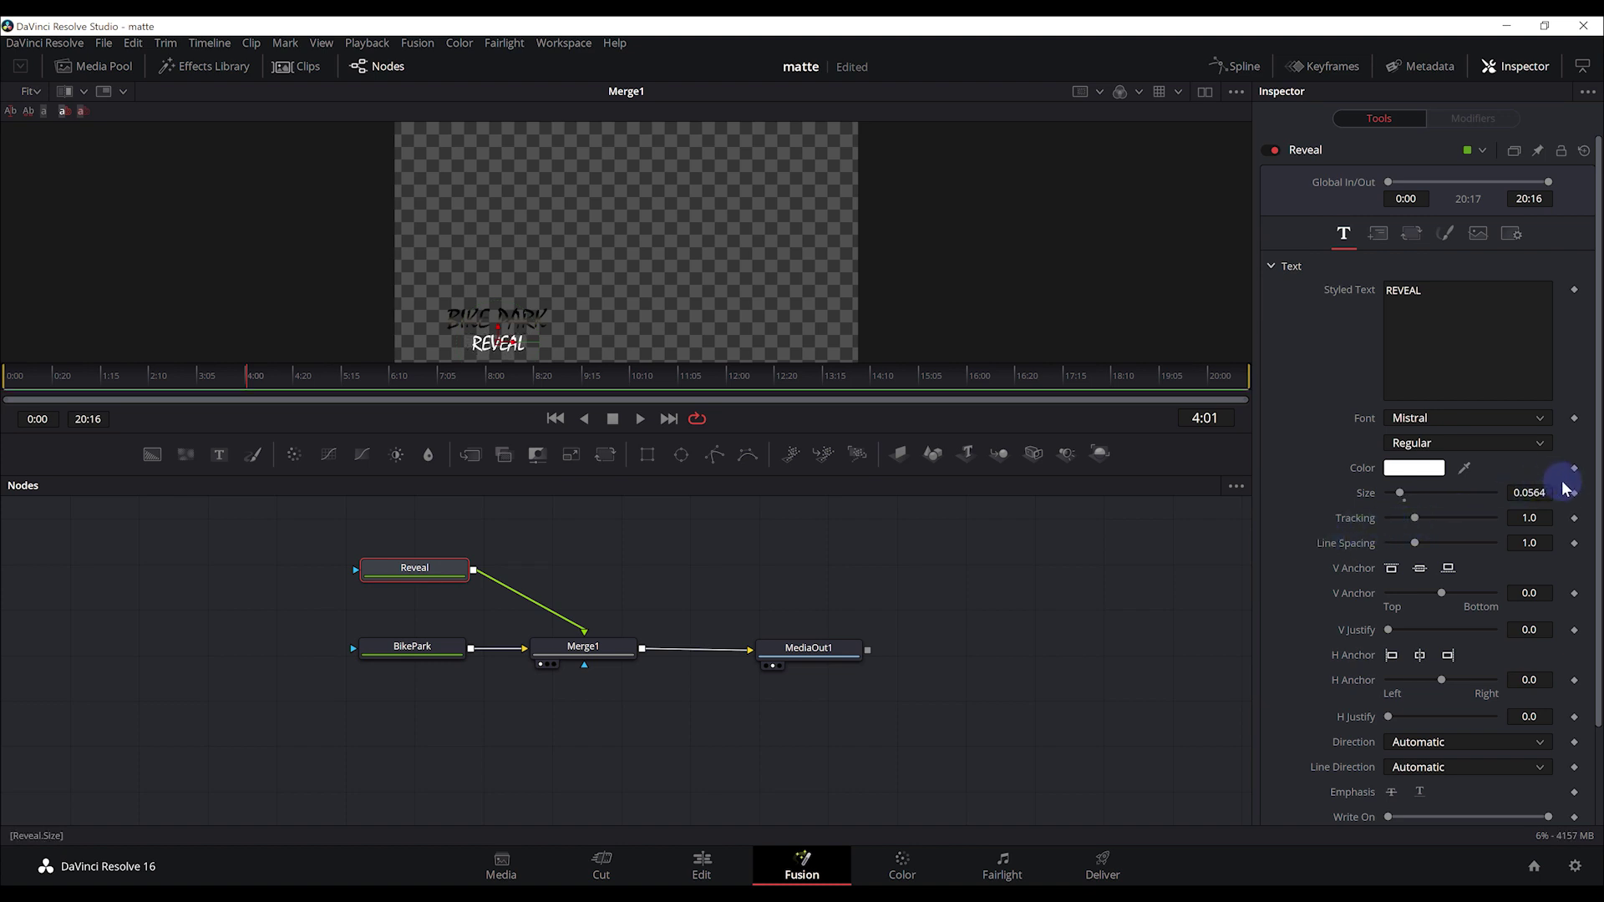
Nudge REVEAL to Y 0.088 and widen its tracking to 1.323.
click(1378, 233)
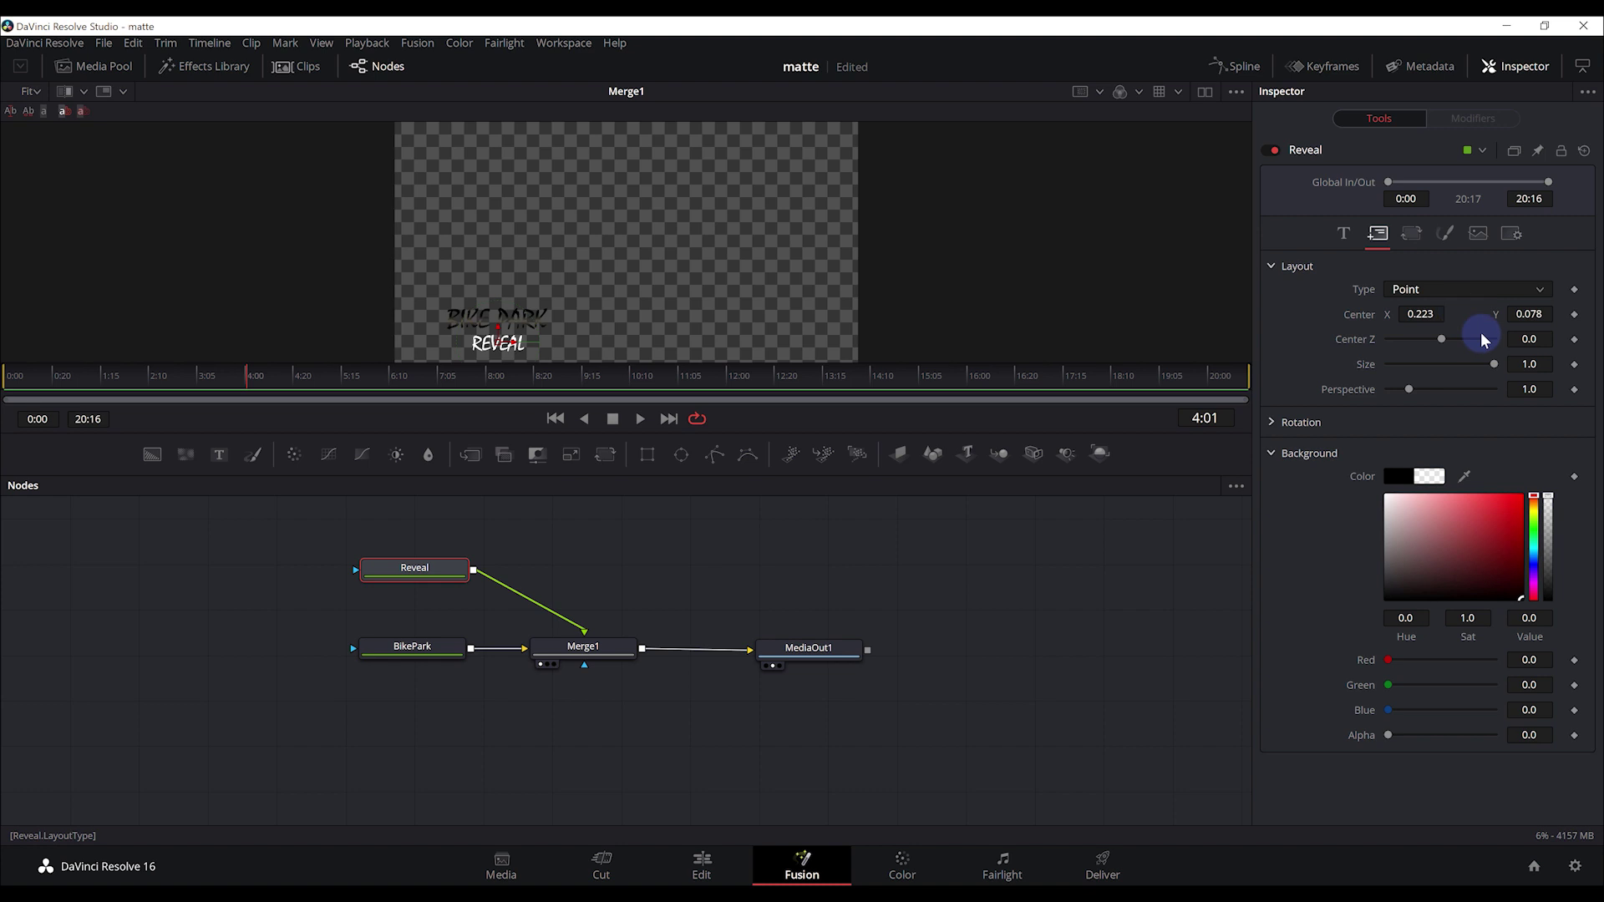
drag(1531, 318, 1537, 319)
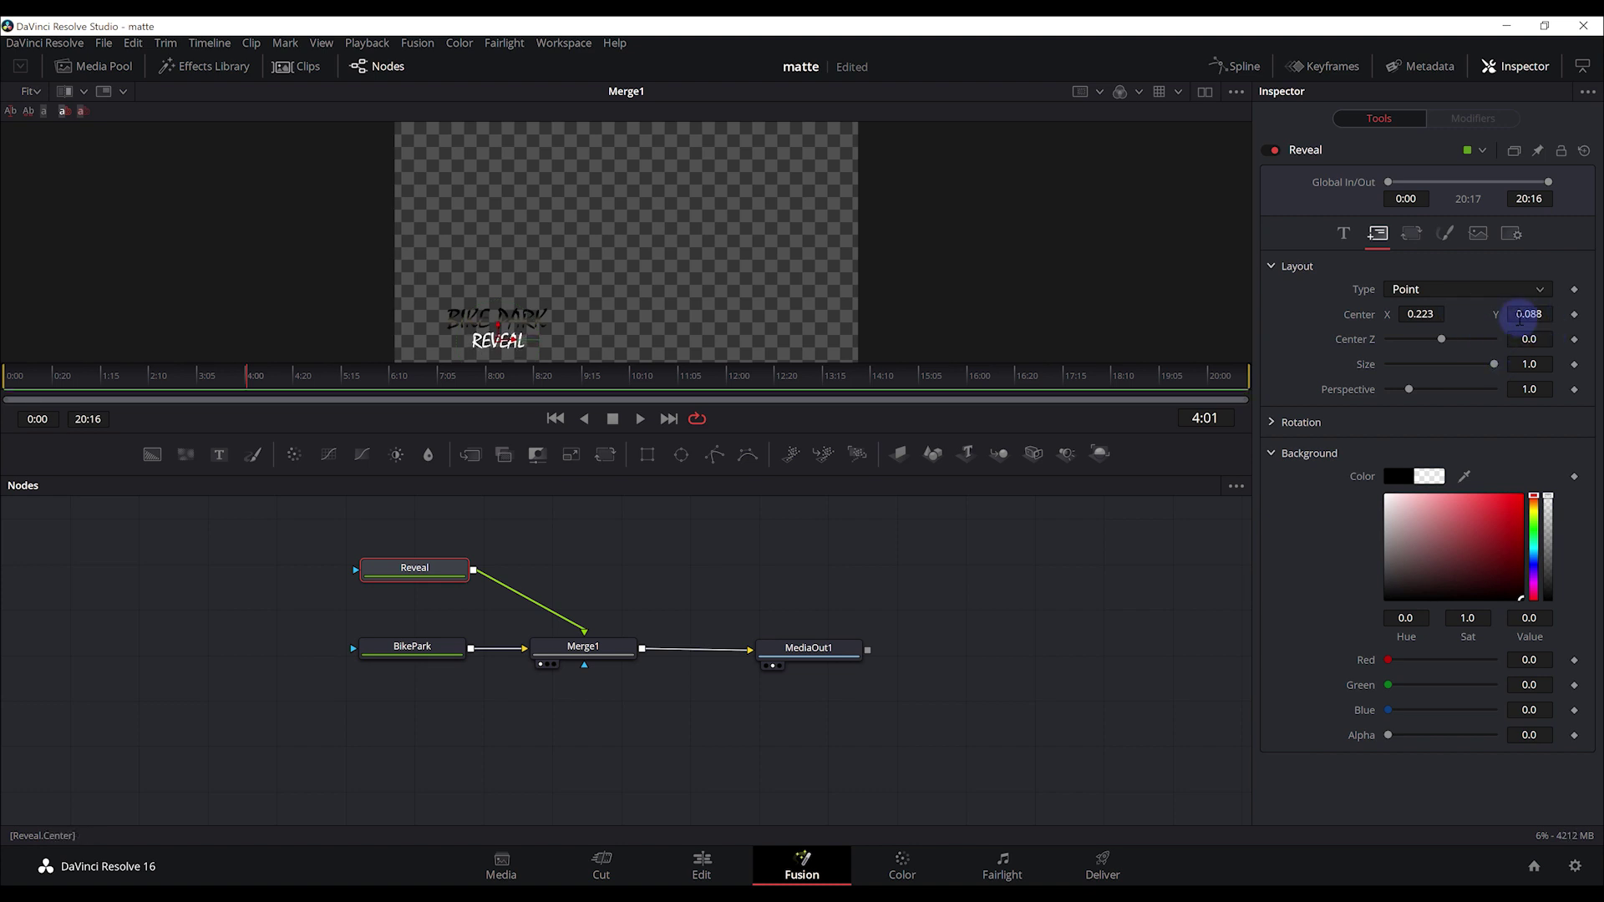
click(1344, 236)
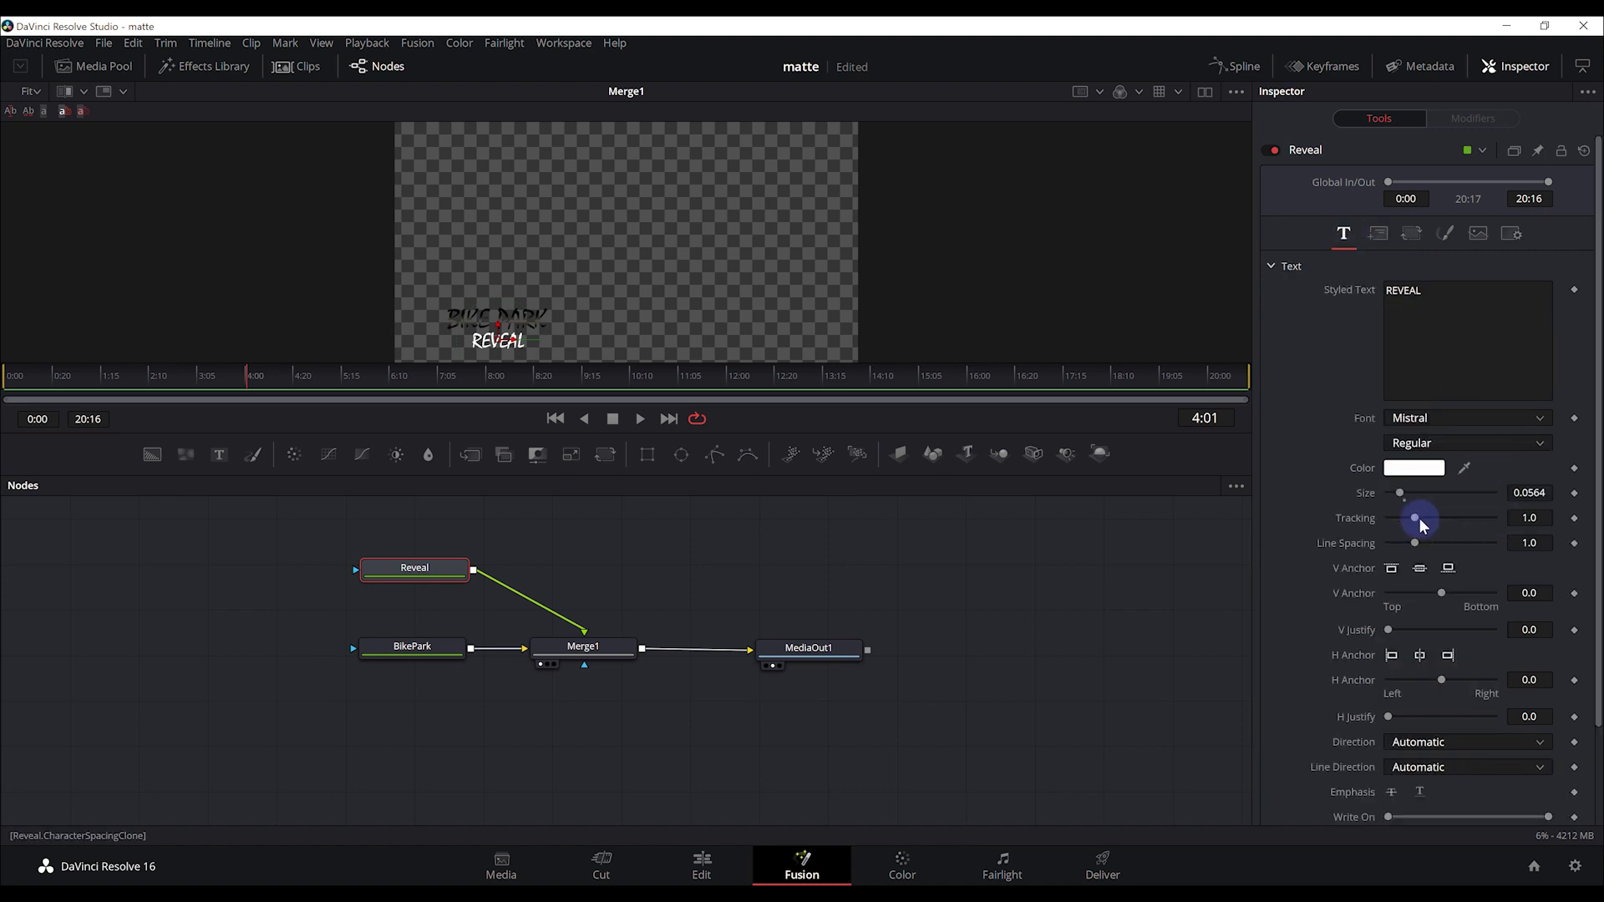
drag(1415, 523, 1424, 523)
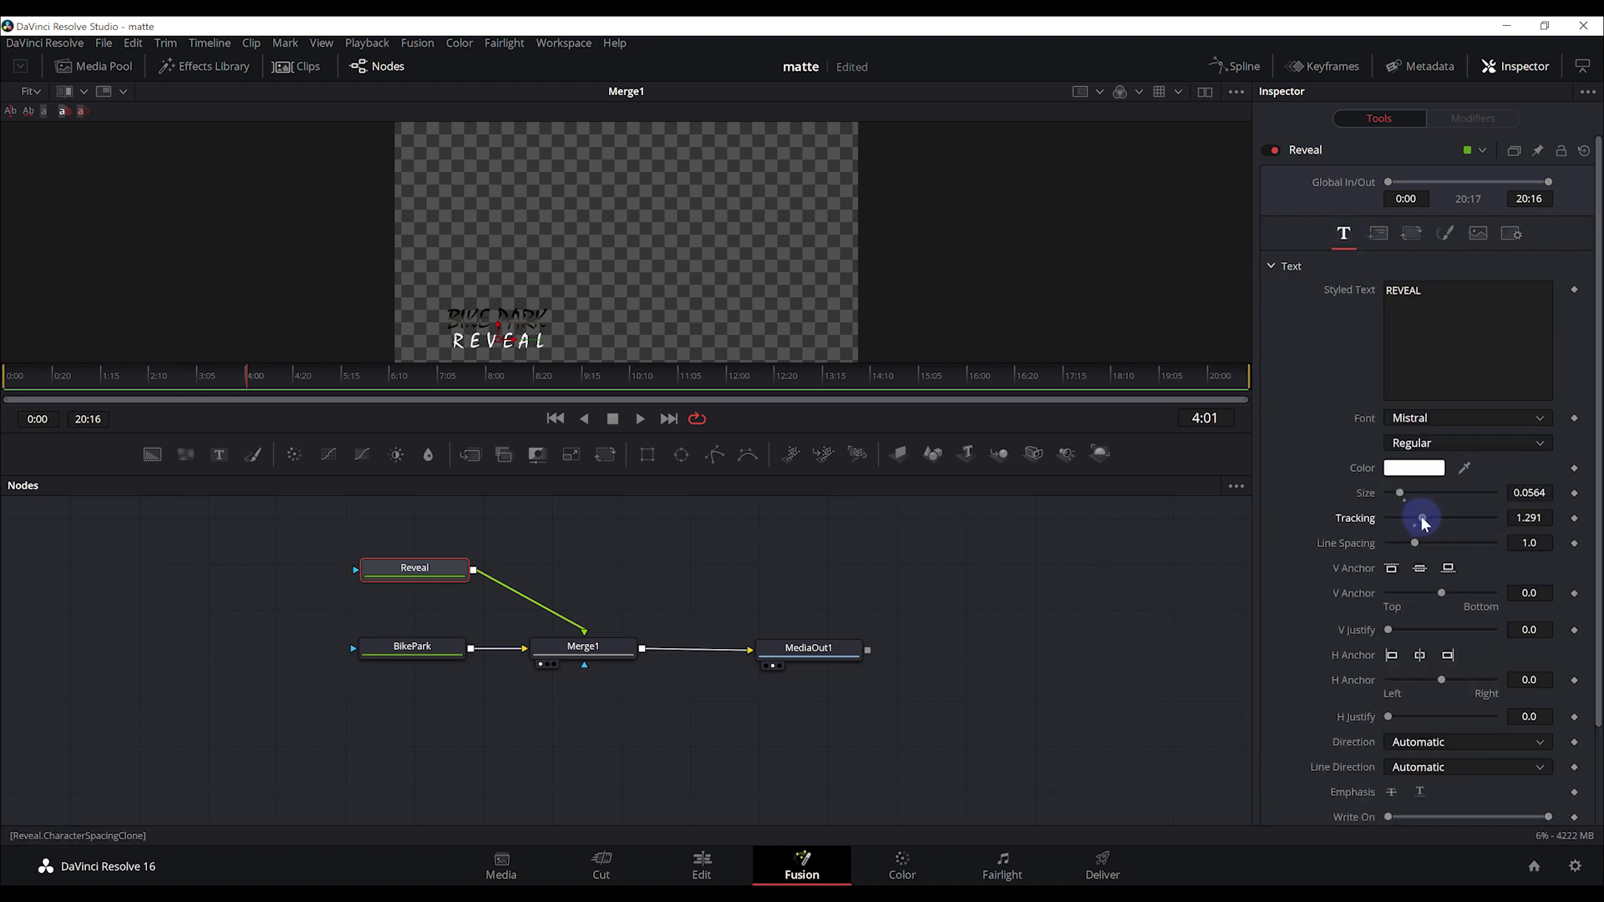
drag(1423, 521, 1424, 521)
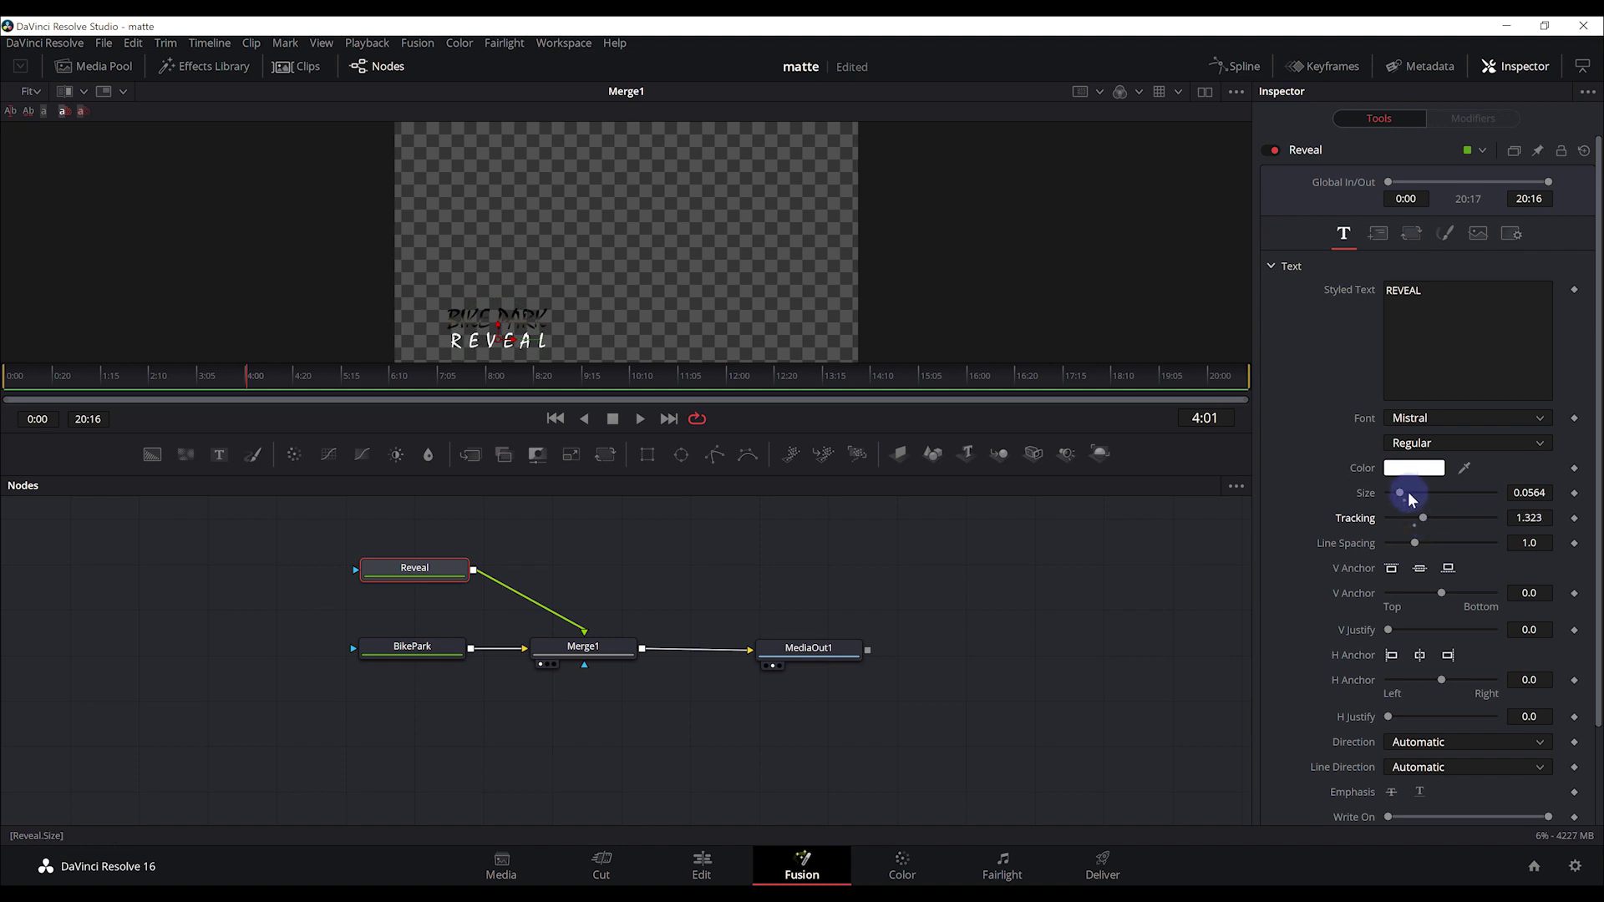
click(1388, 235)
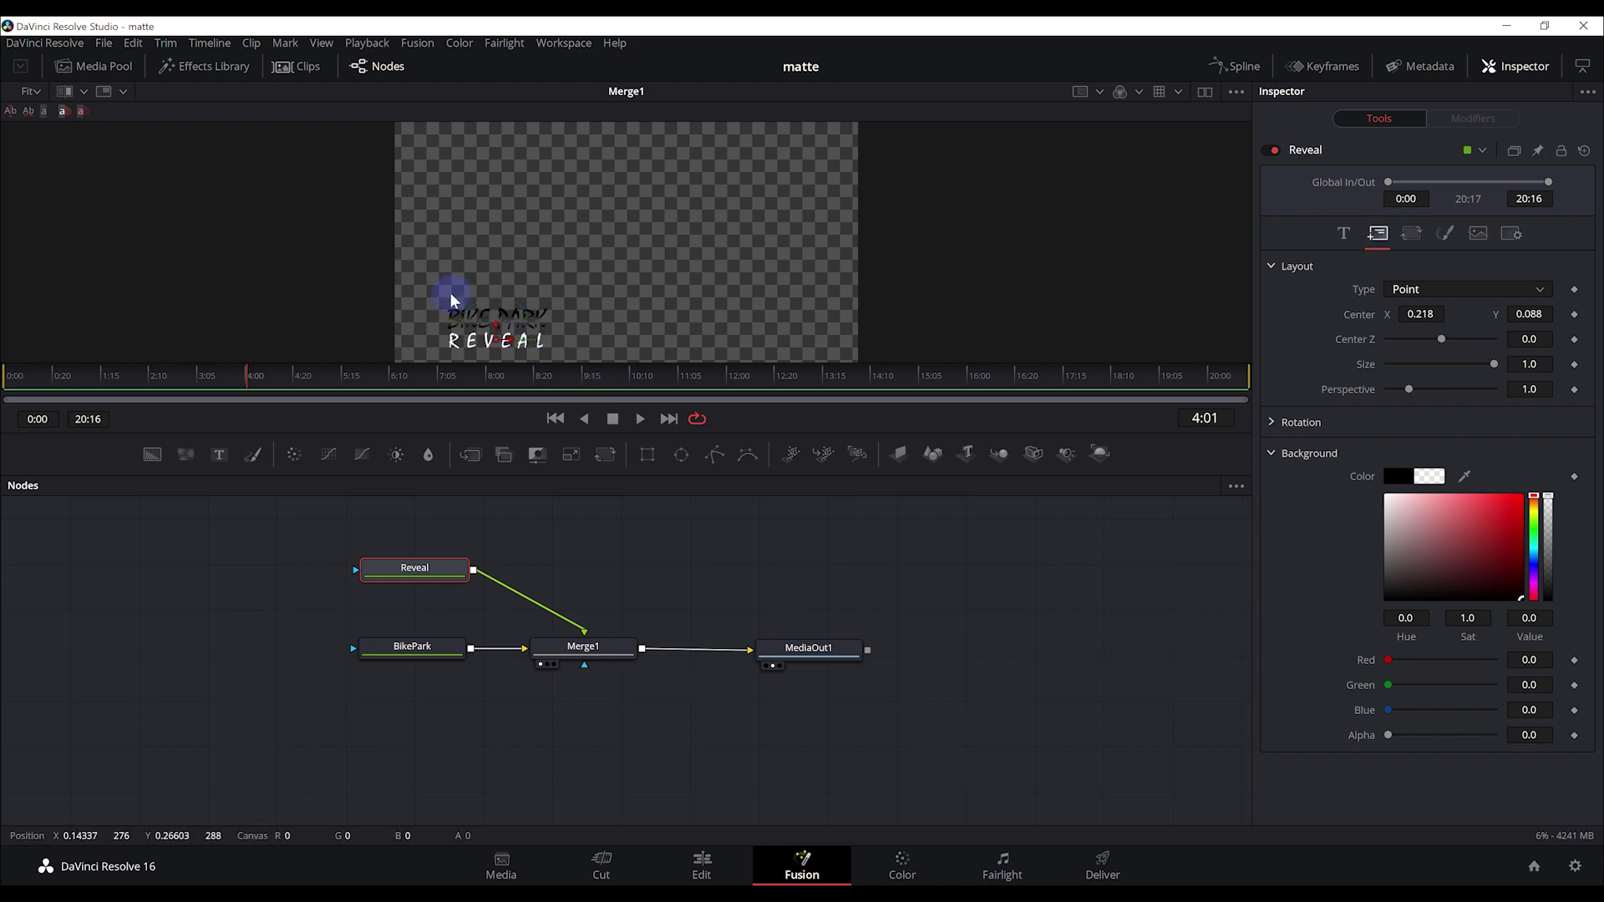
Move the Reveal node above Merge1 and shift all four nodes down-right together.
click(602, 653)
drag(415, 576, 582, 567)
mouse_move(590, 630)
mouse_down()
mouse_move(819, 691)
mouse_move(807, 735)
mouse_up()
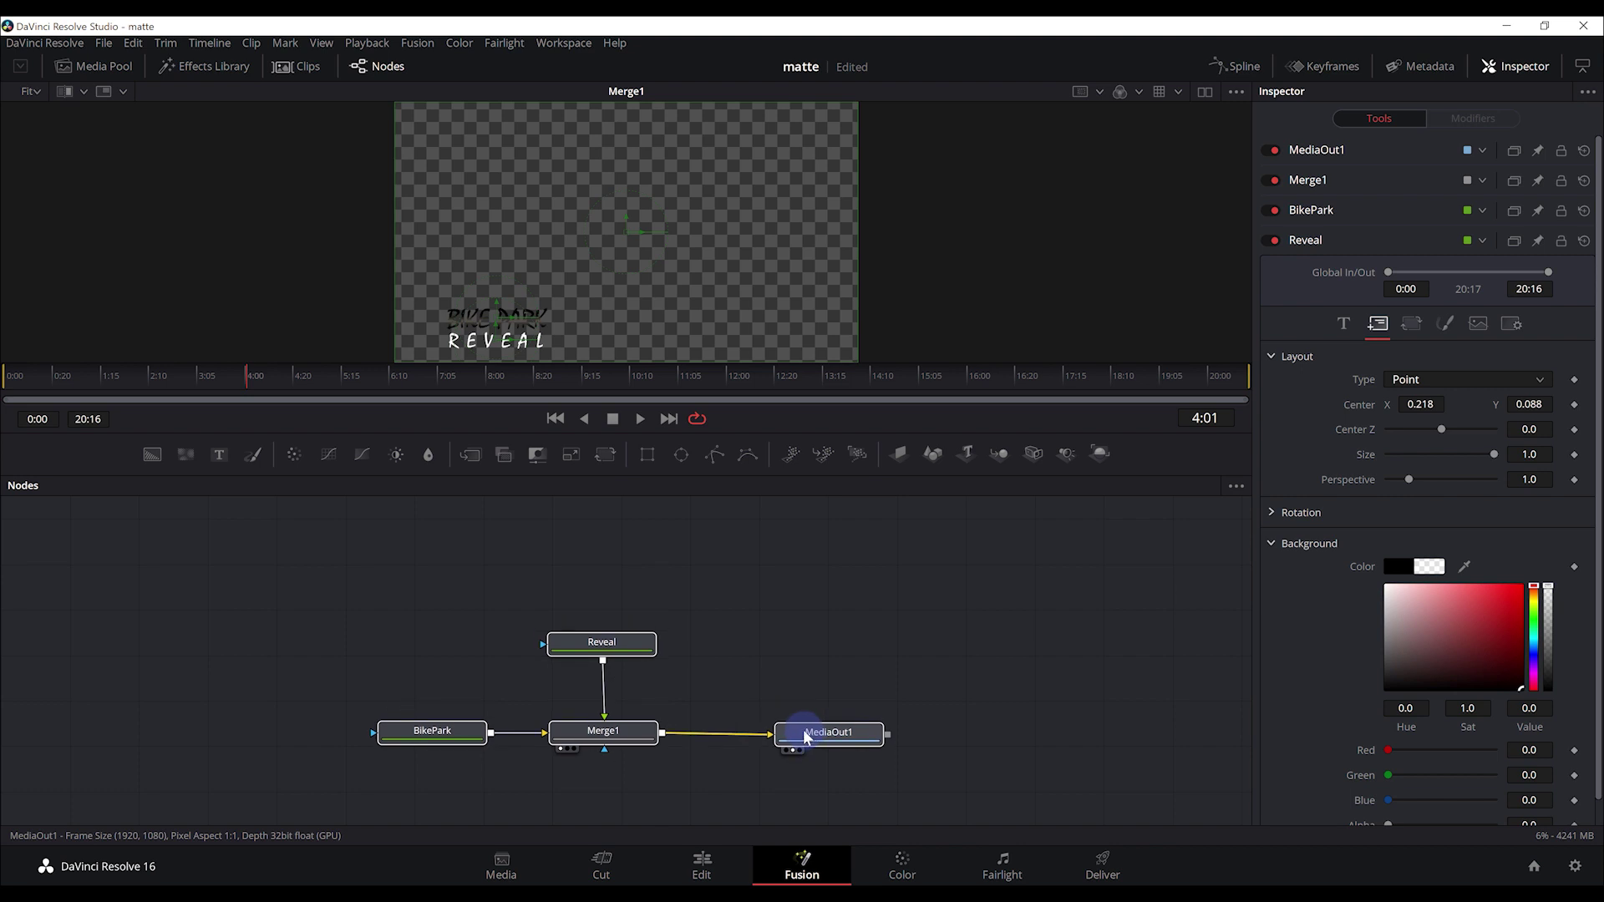
drag(437, 734, 454, 745)
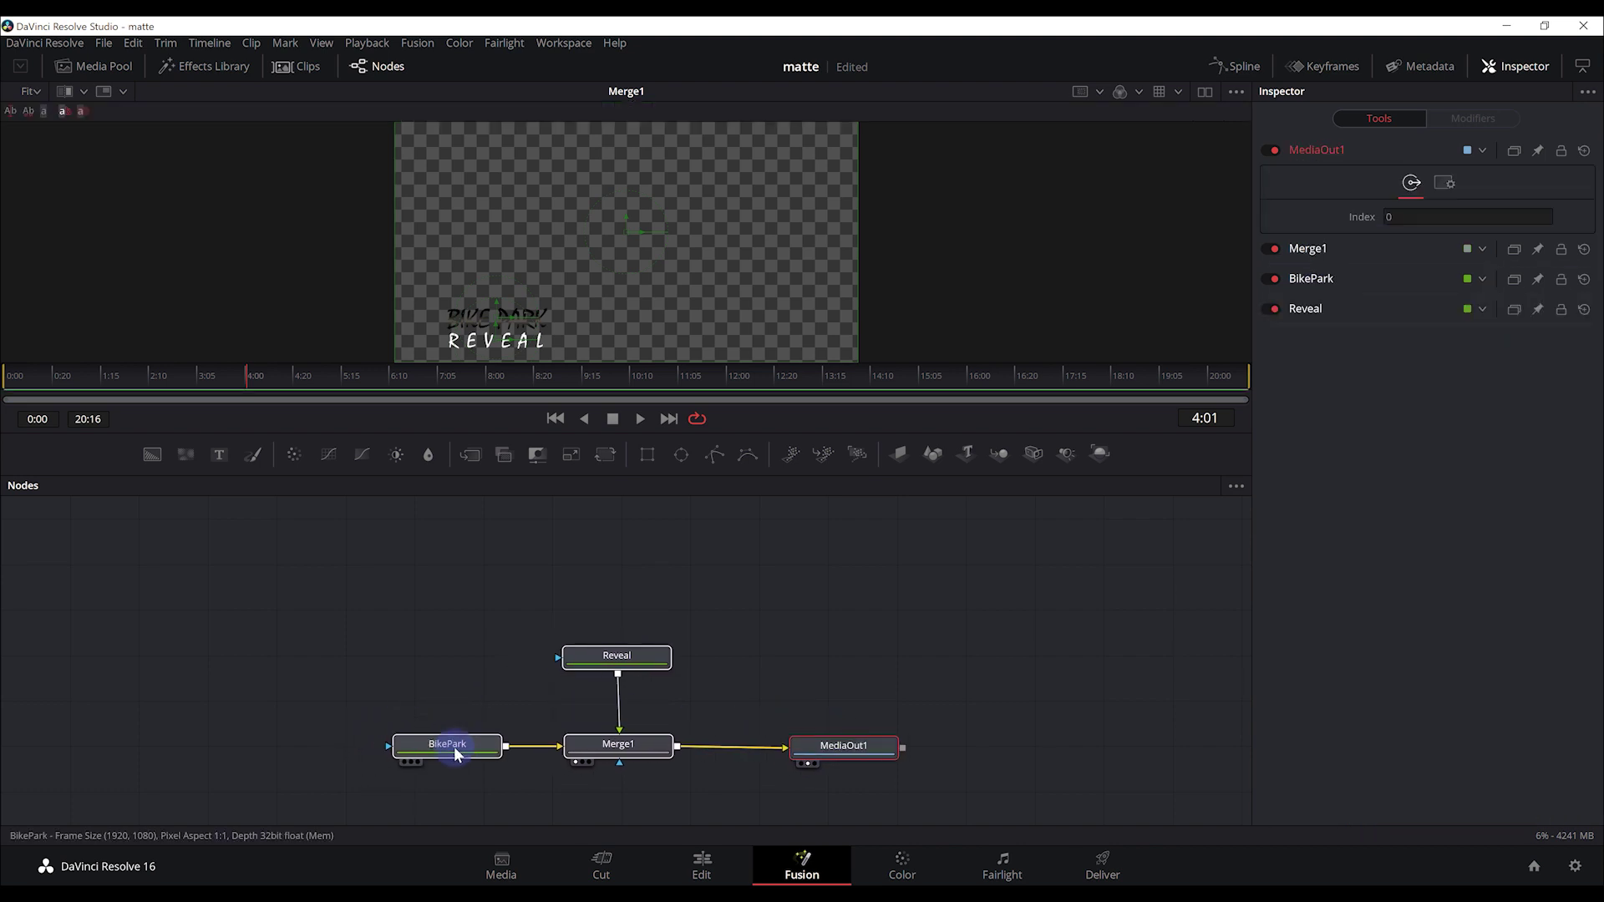
click(617, 655)
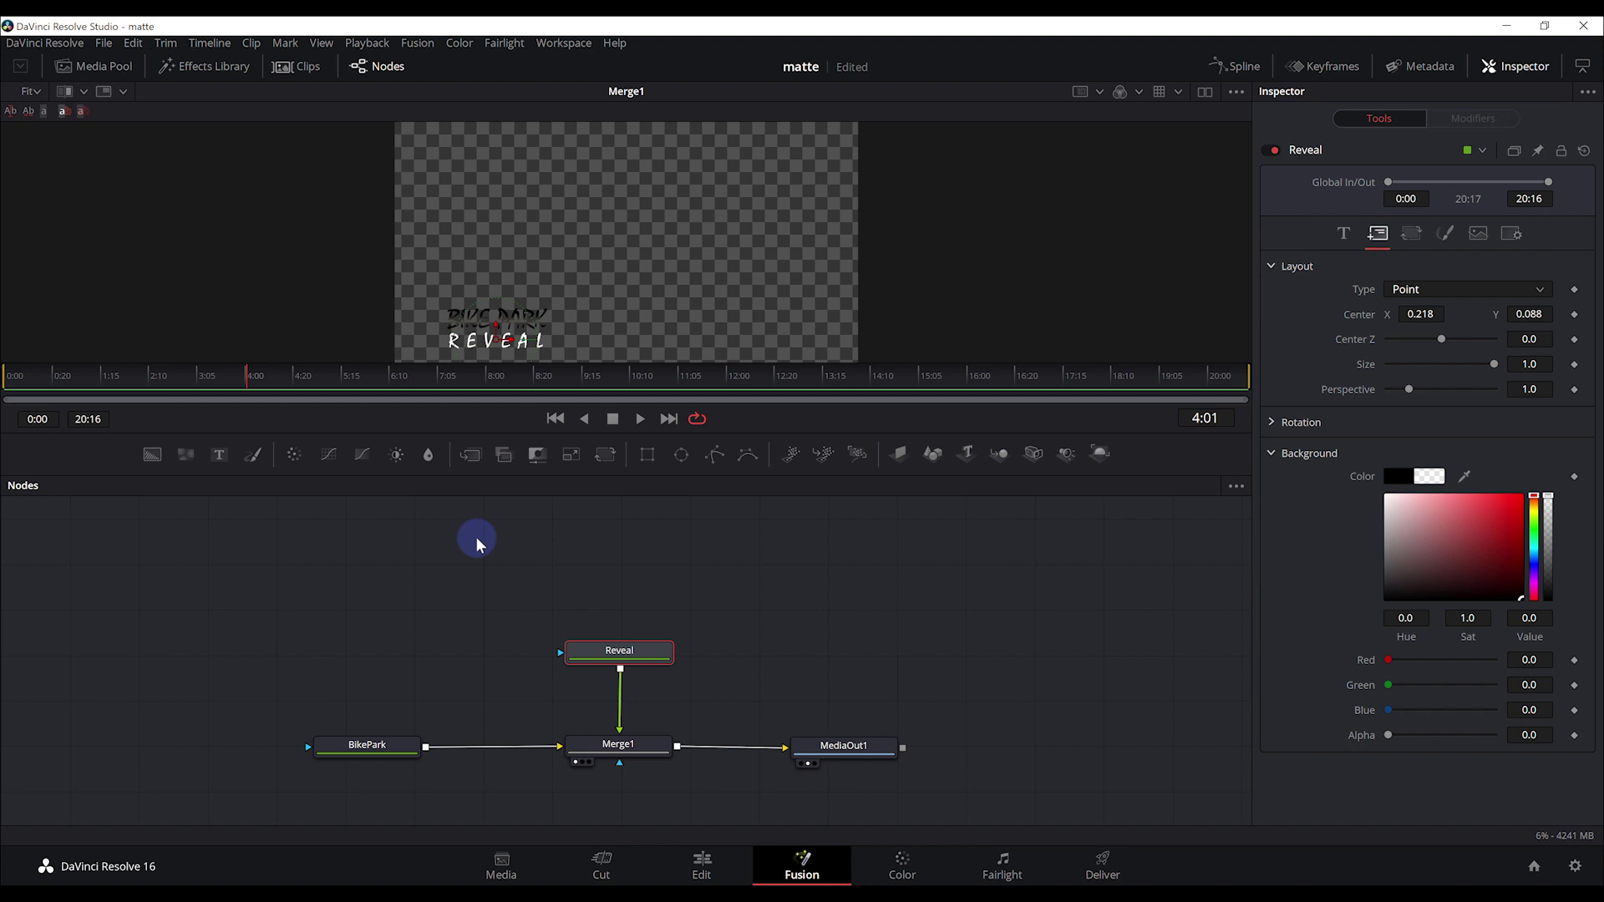
click(477, 544)
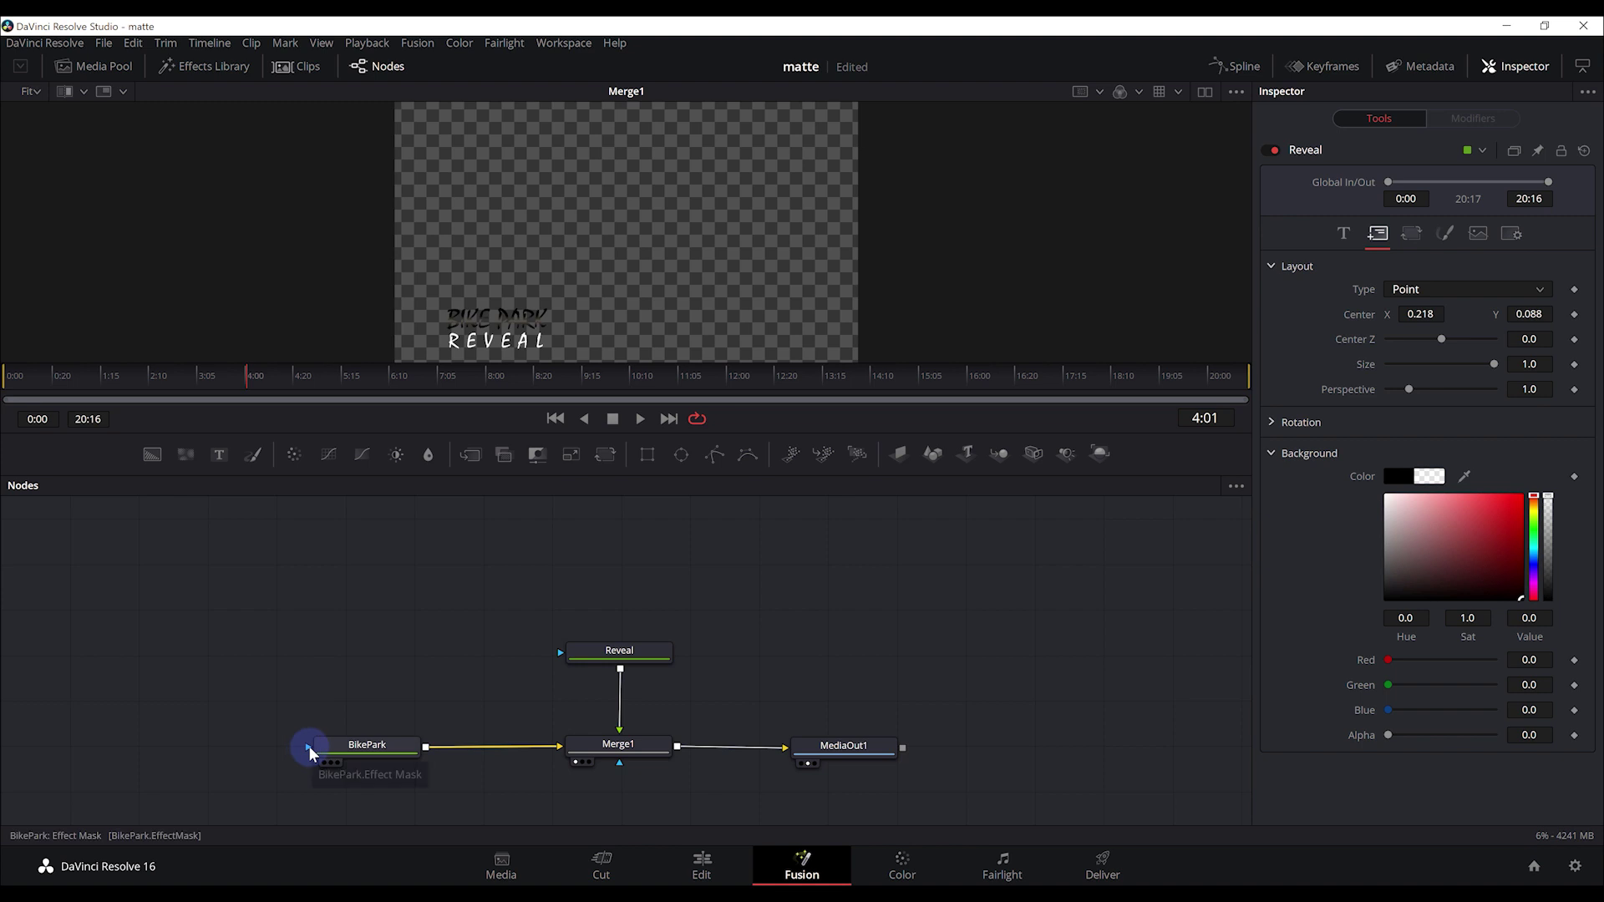
Add a Rectangle1 mask above BikePark and split the preview into two side-by-side viewers.
click(361, 747)
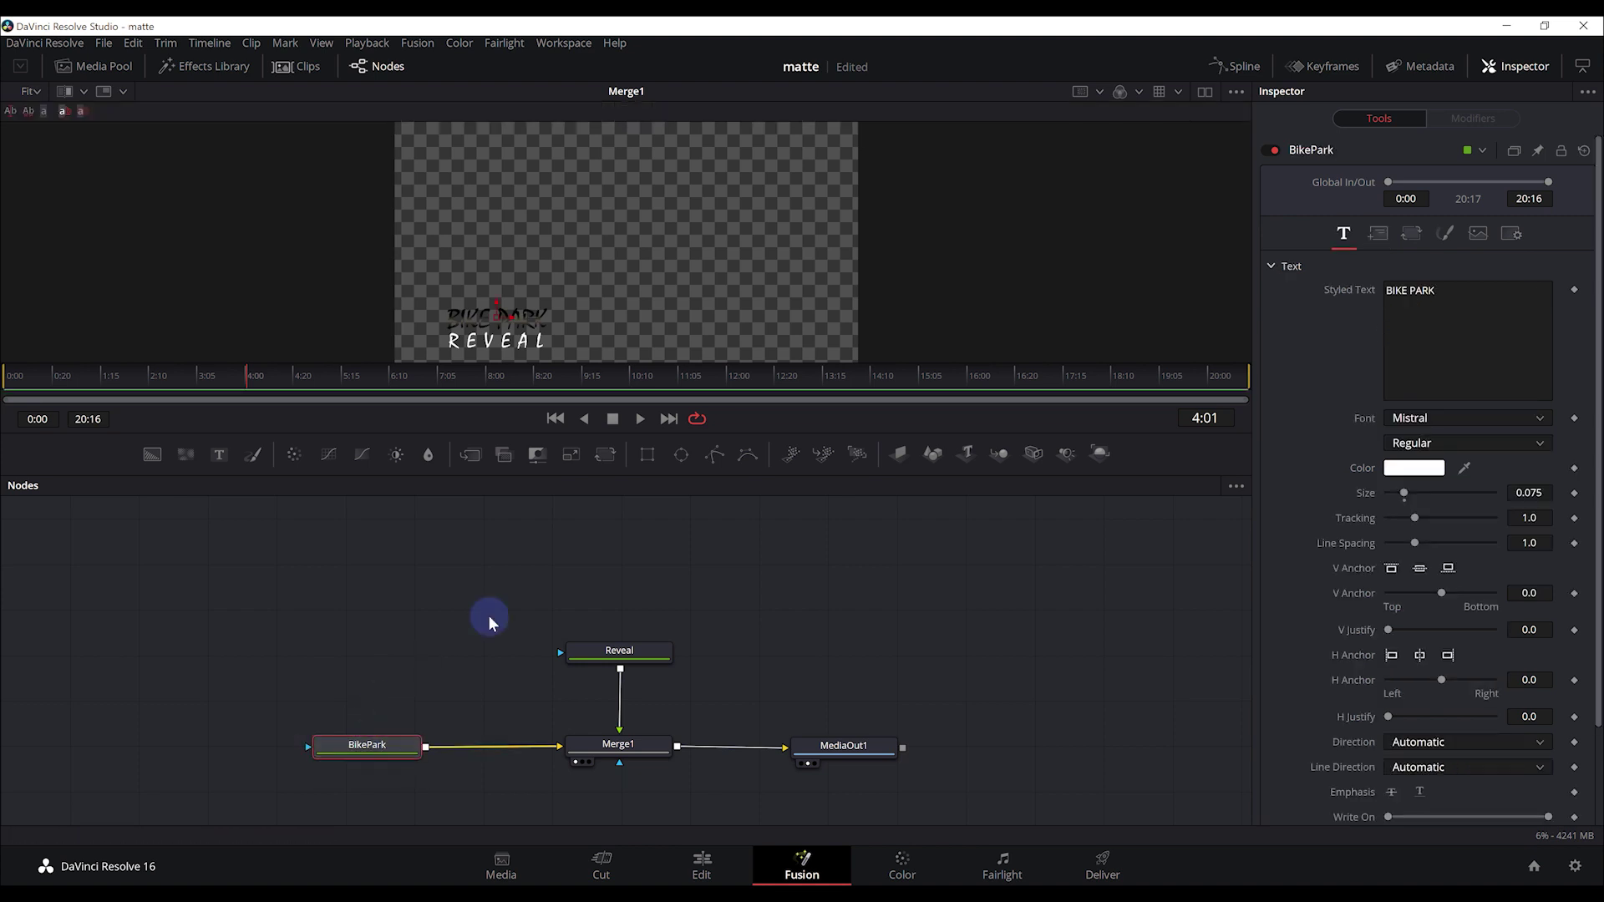
click(645, 454)
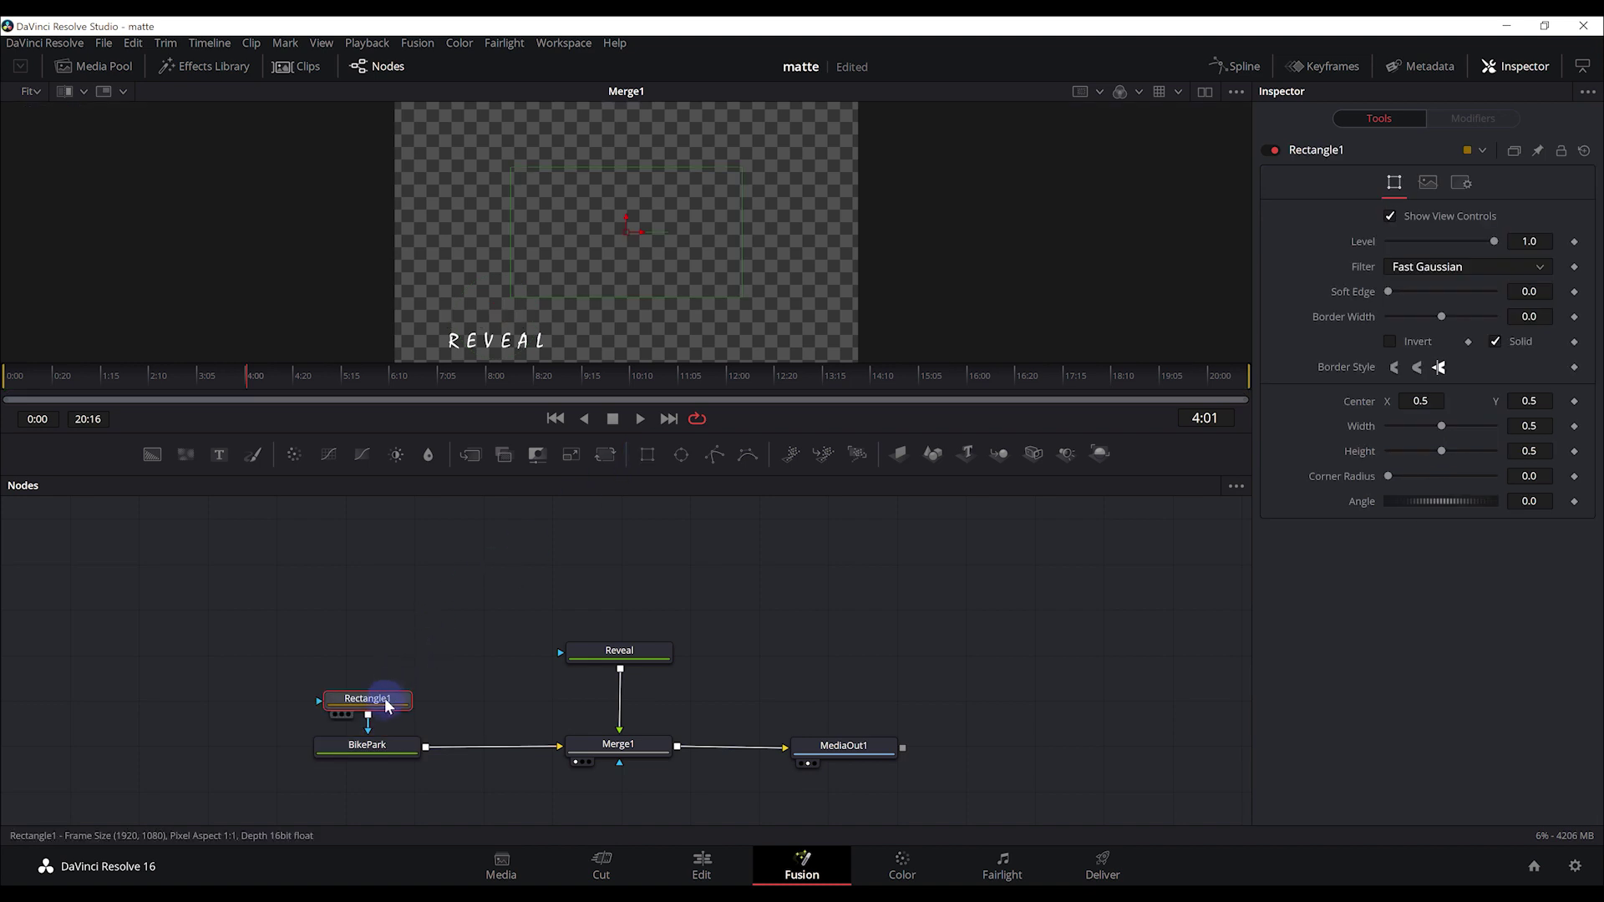
drag(389, 706, 391, 663)
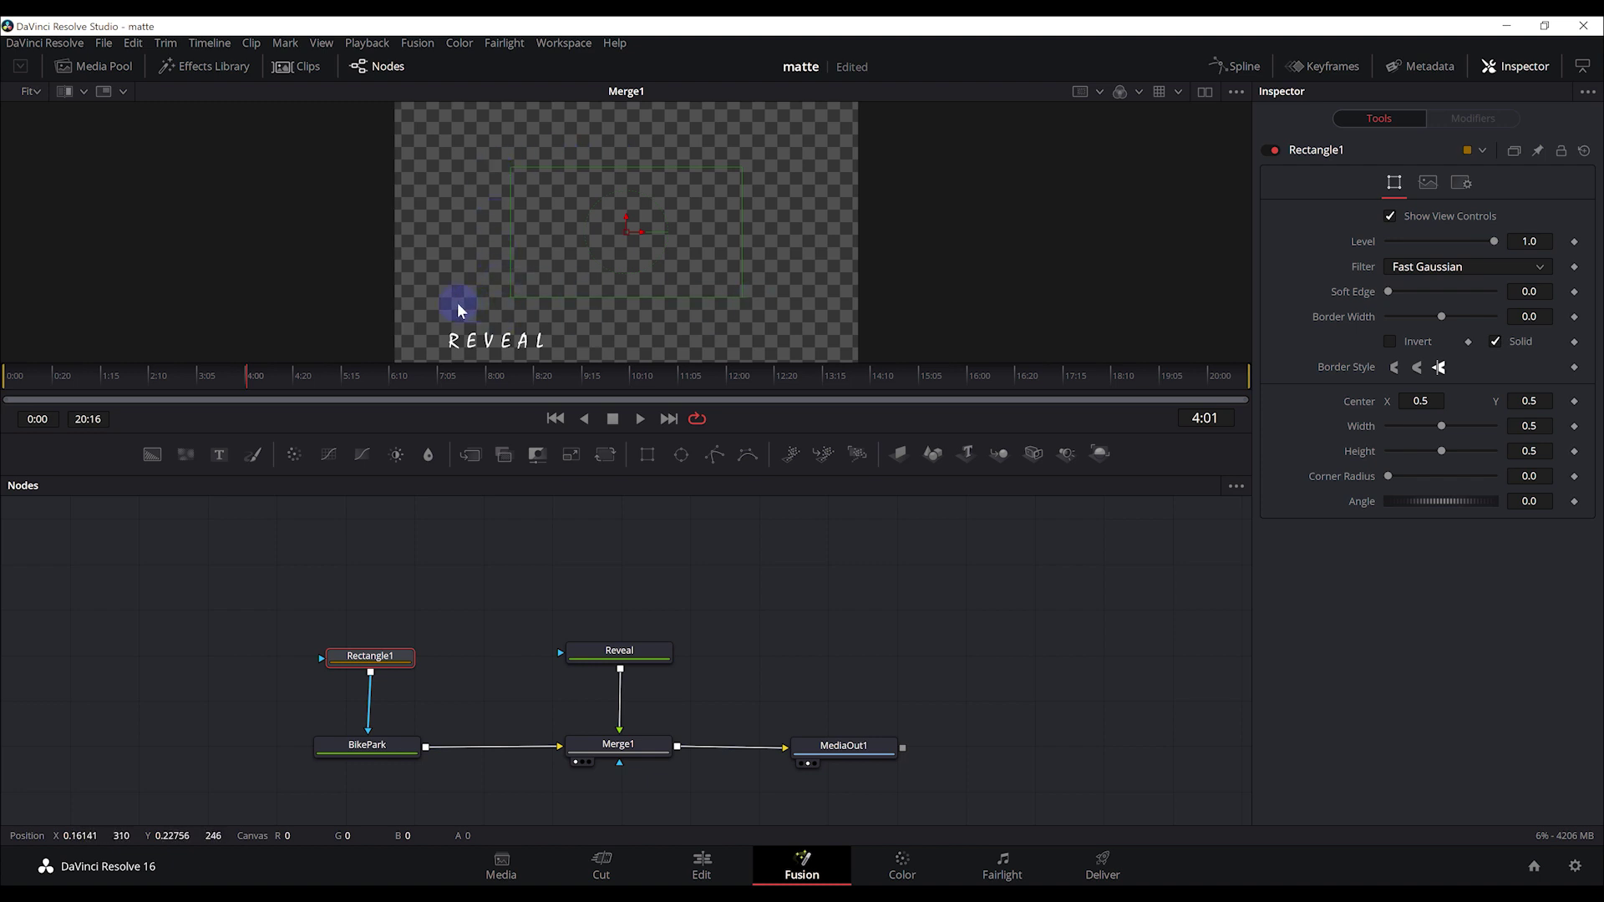
click(366, 747)
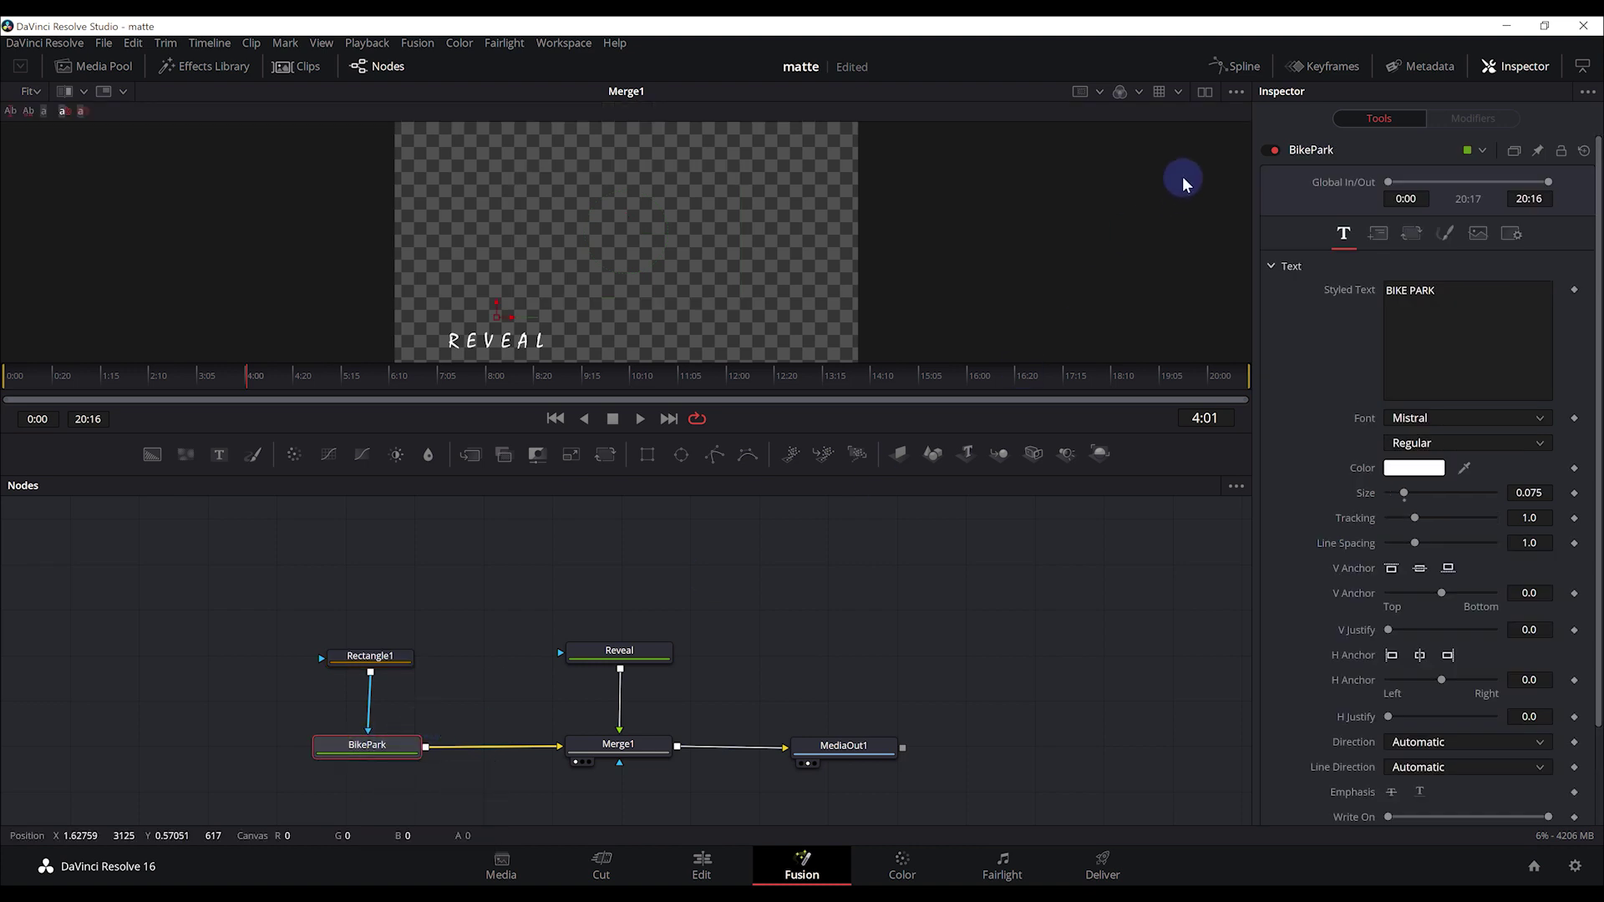
click(1204, 92)
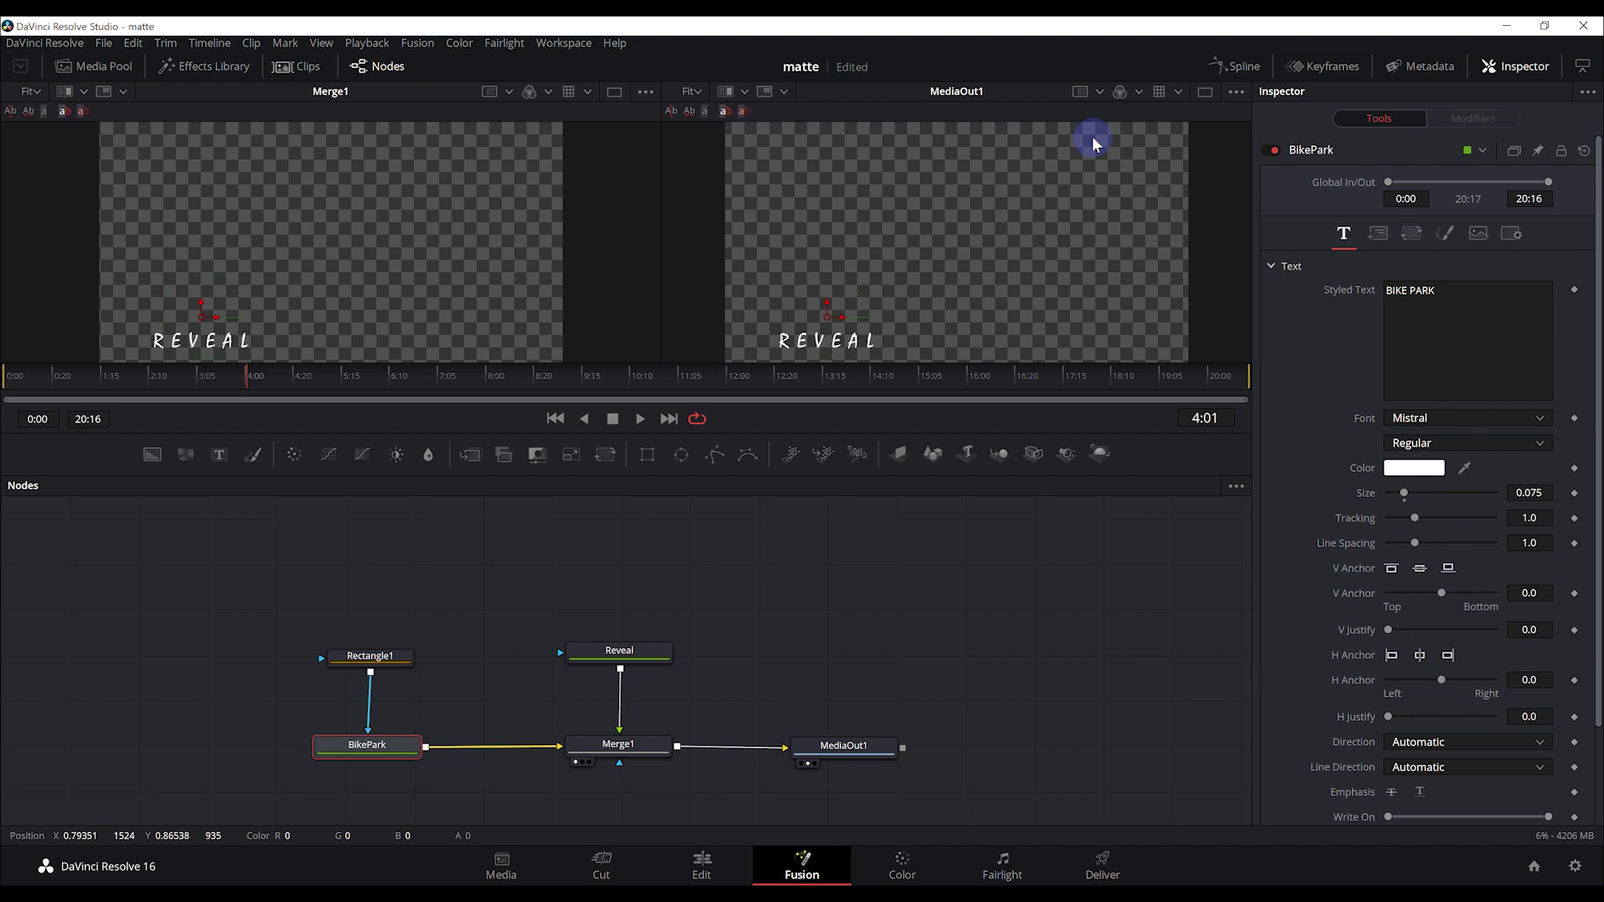
Show BikePark beside Rectangle1 and drag the mask down-left to centre 0.301623, -0.125.
key(2)
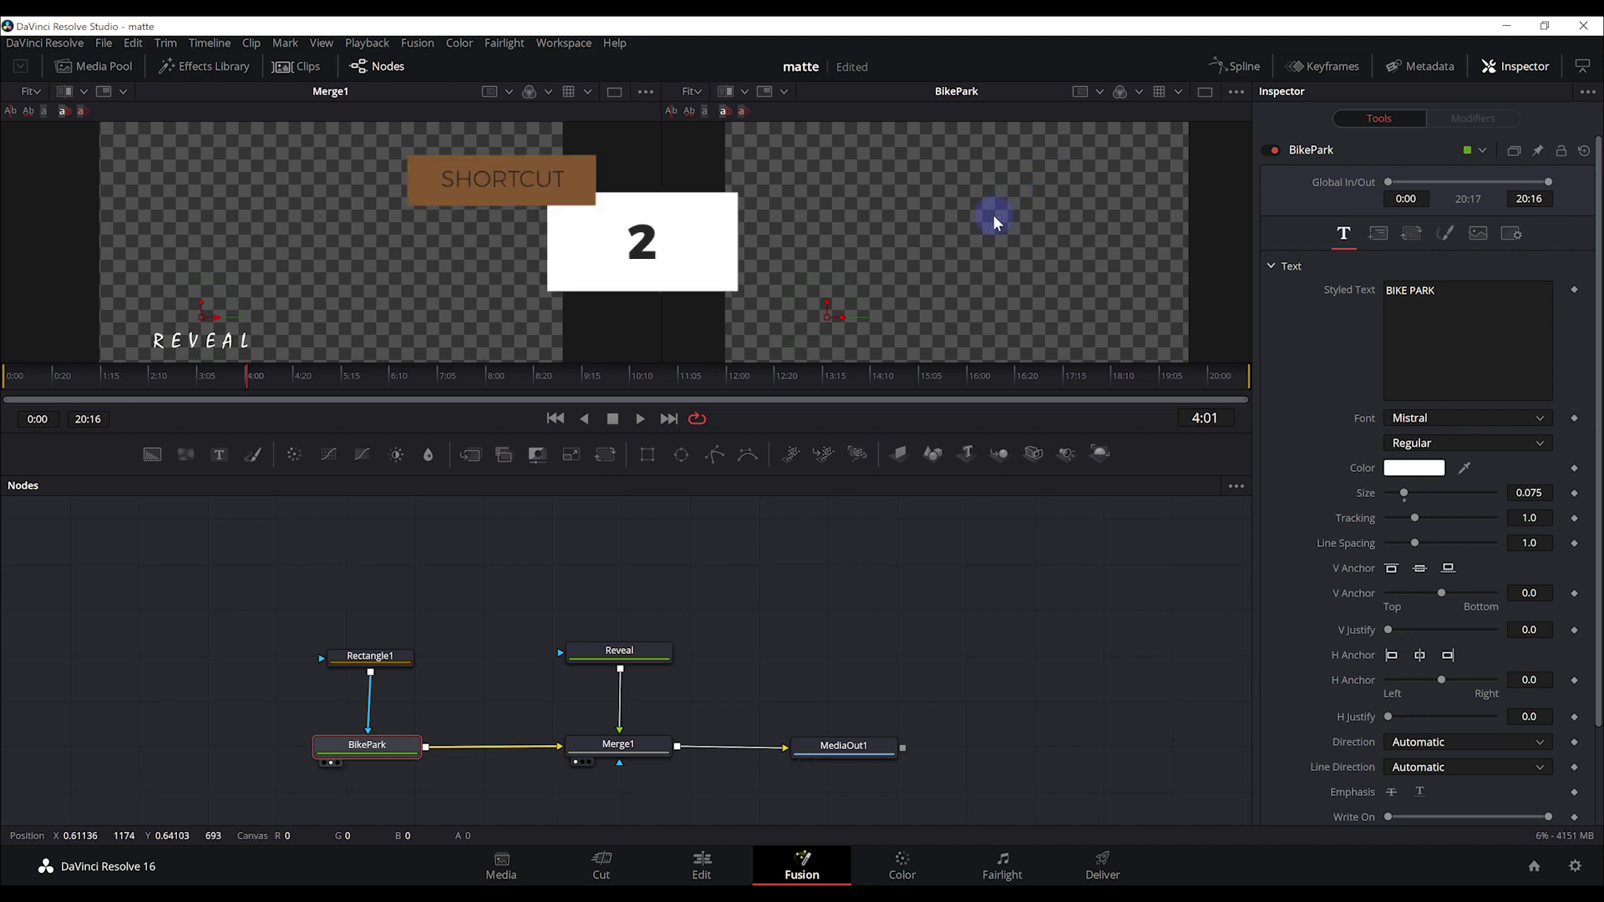
click(374, 656)
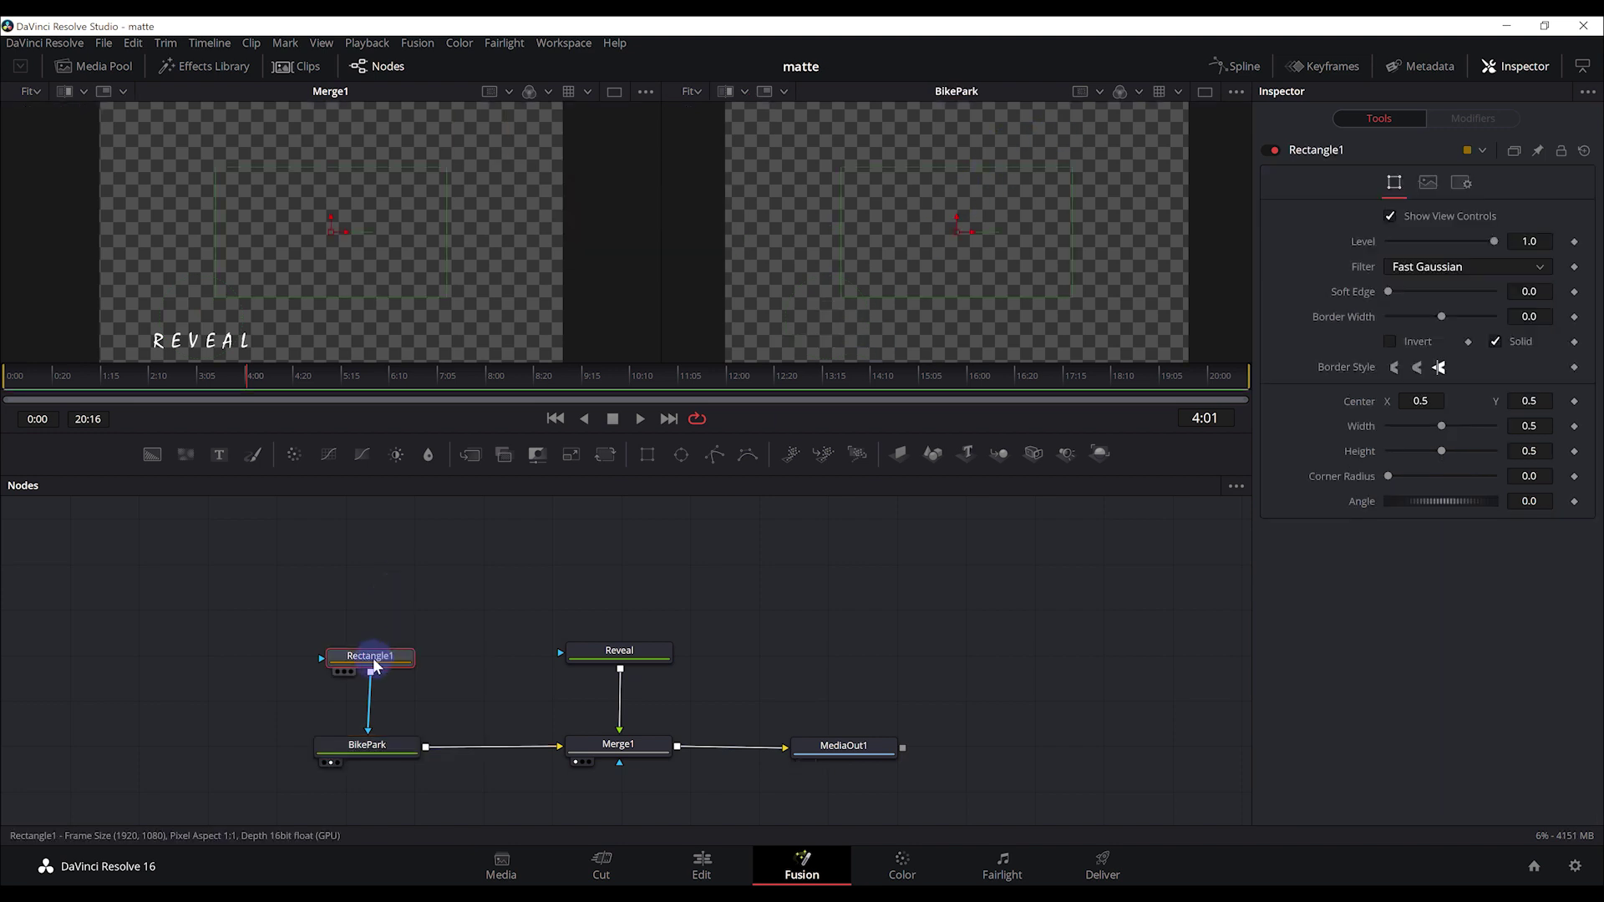
key(1)
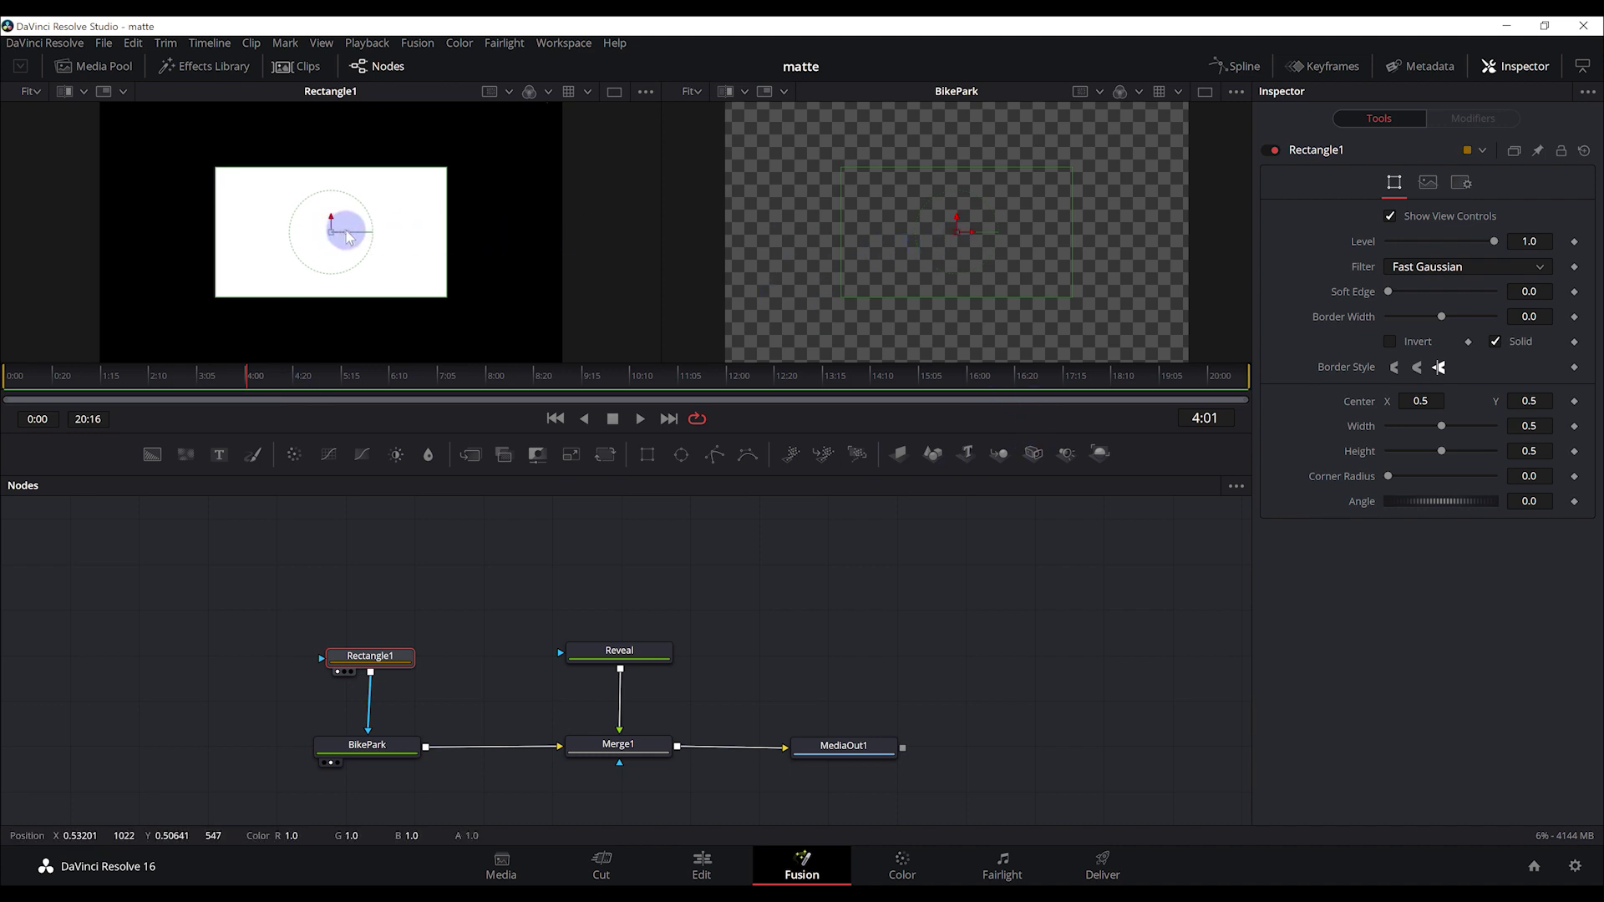
drag(970, 229, 867, 380)
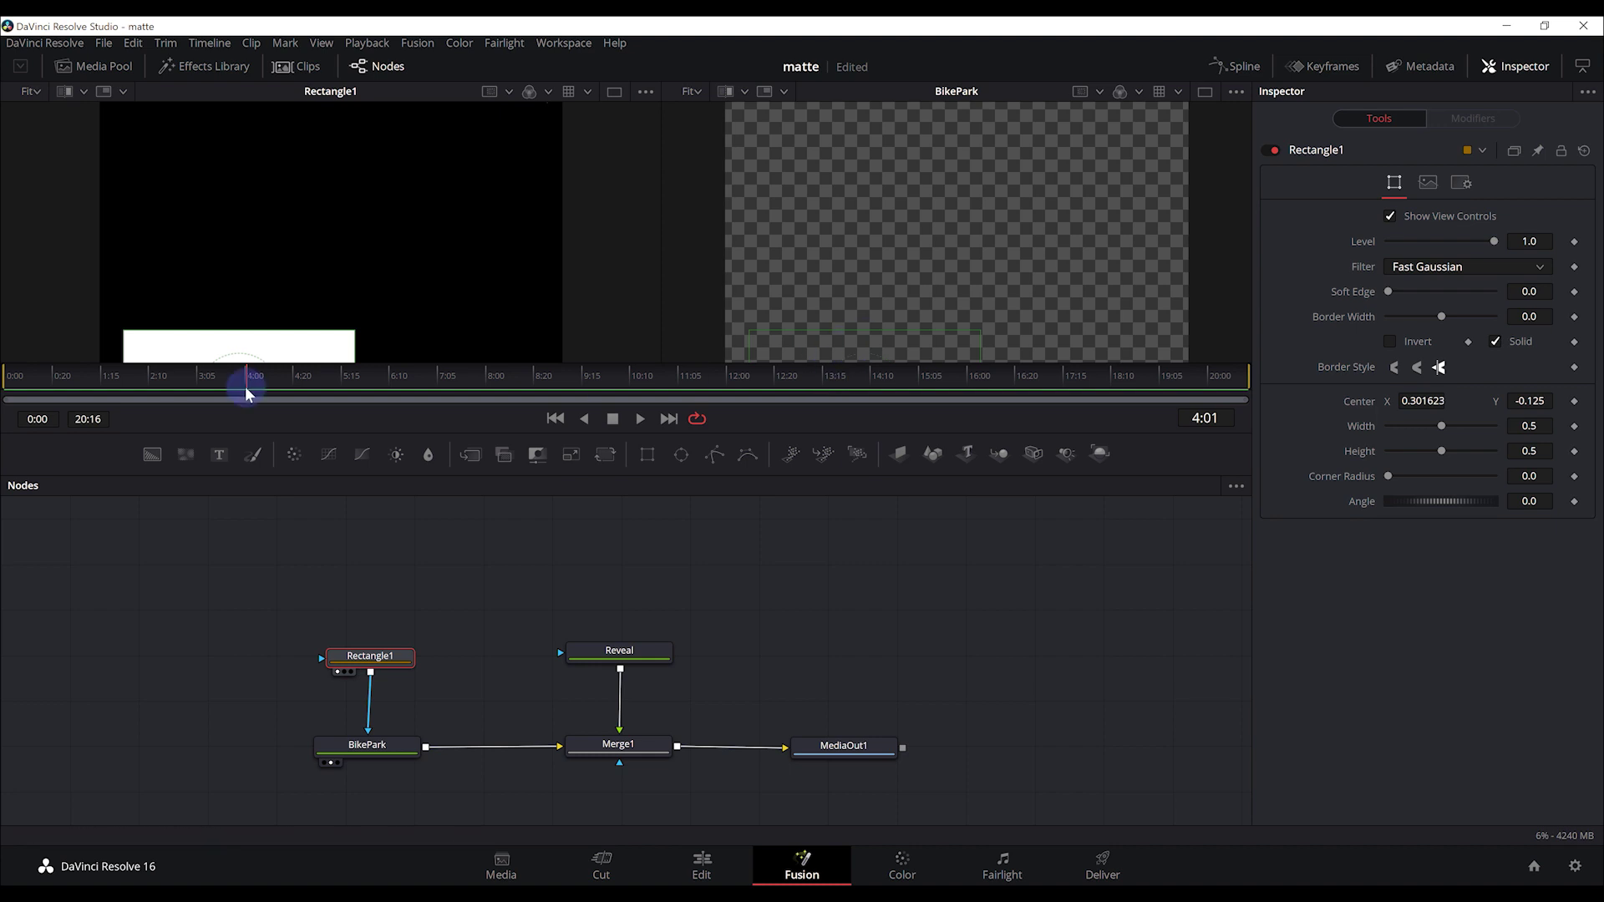
Keyframe Rectangle1's centre at Y -0.125 on frame 0, raise it to -0.034 at 0:20, and check it.
drag(243, 384, 32, 393)
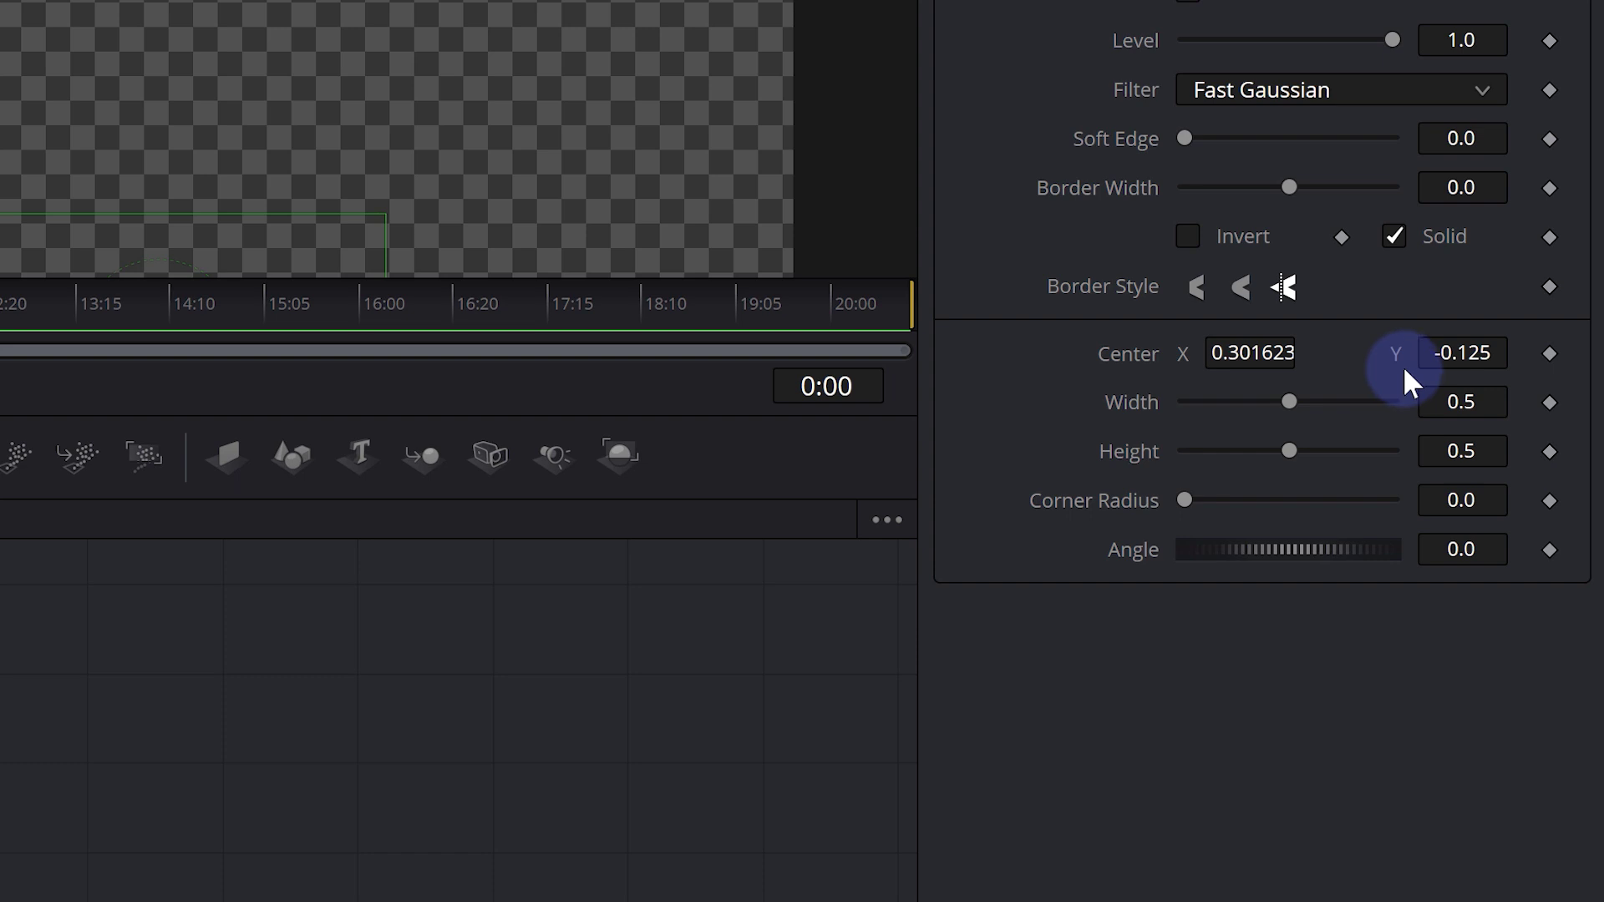
click(1550, 358)
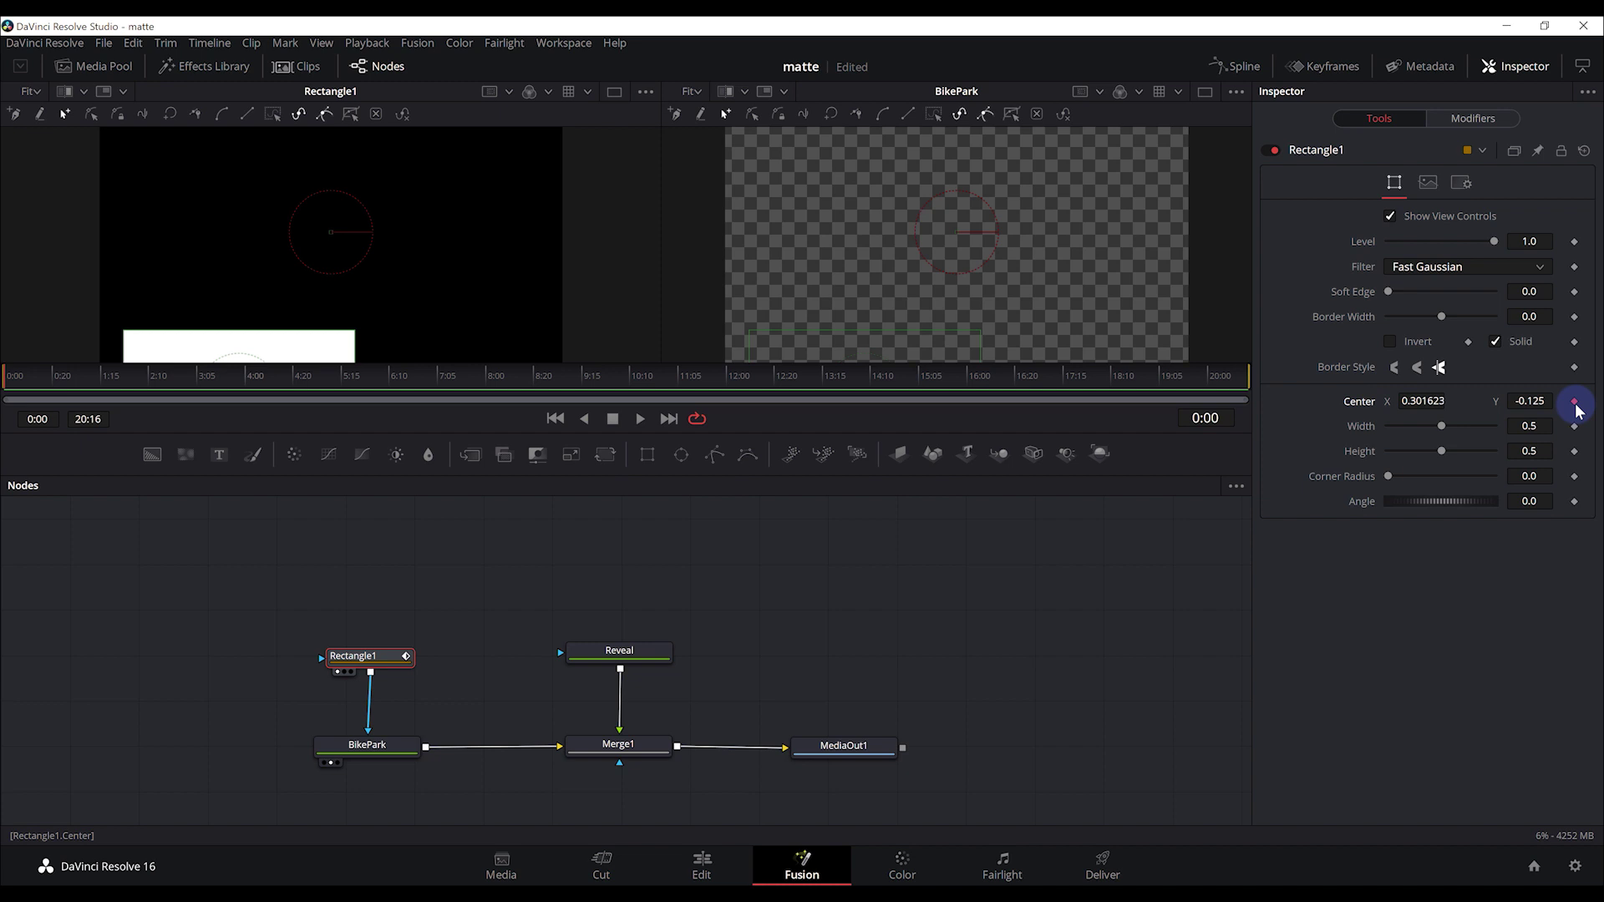
click(52, 375)
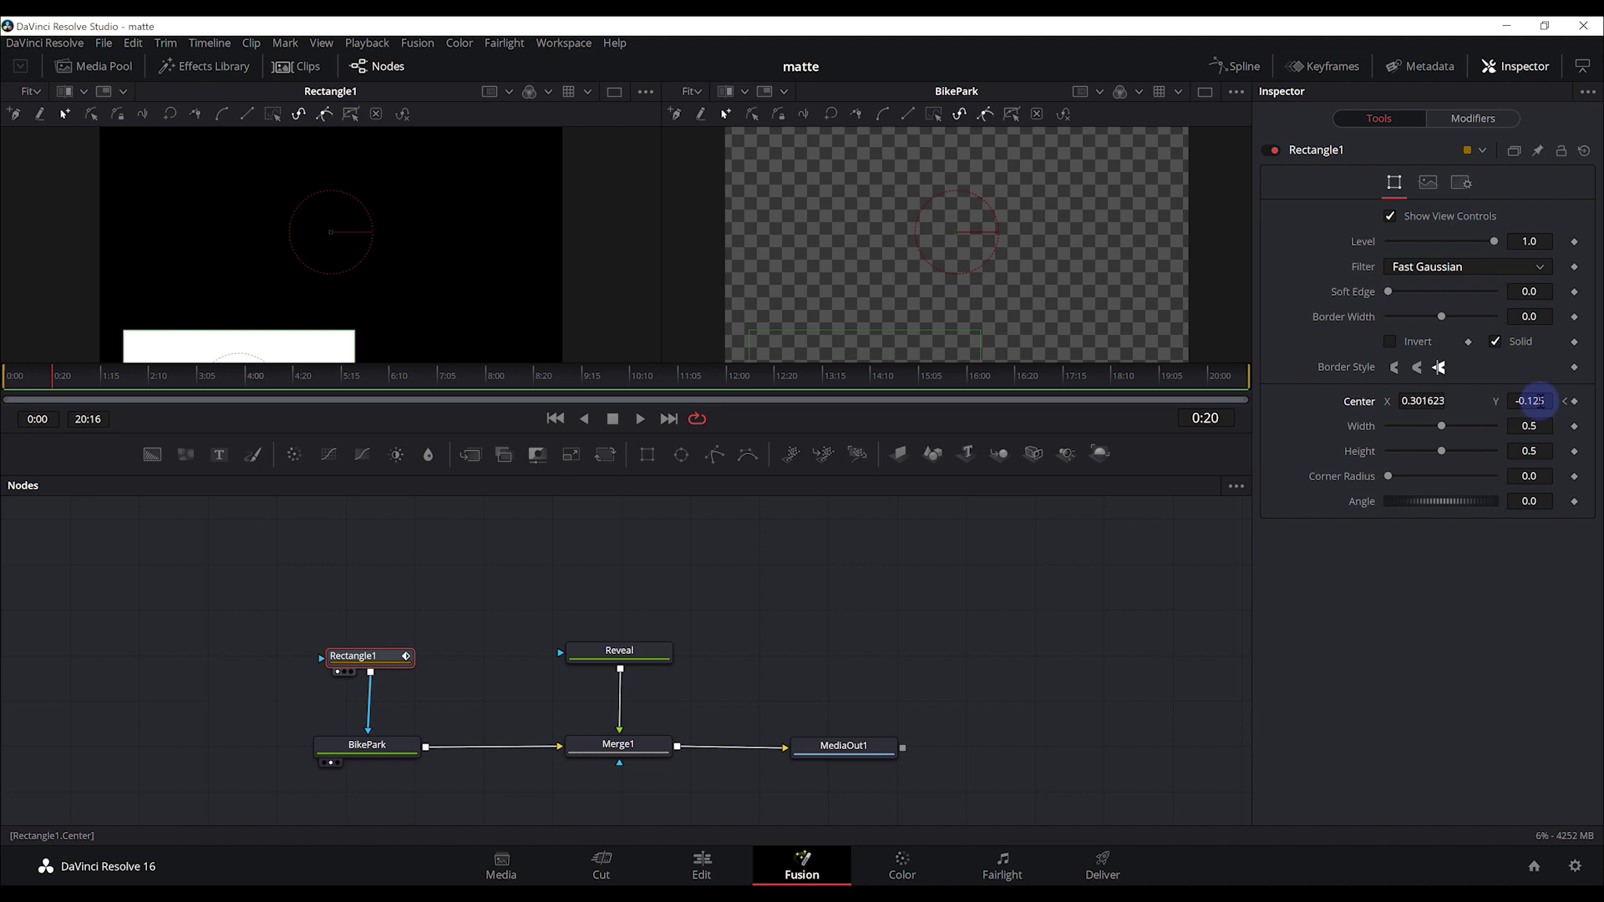
mouse_move(1536, 400)
mouse_down()
mouse_move(1567, 401)
mouse_move(272, 384)
mouse_up()
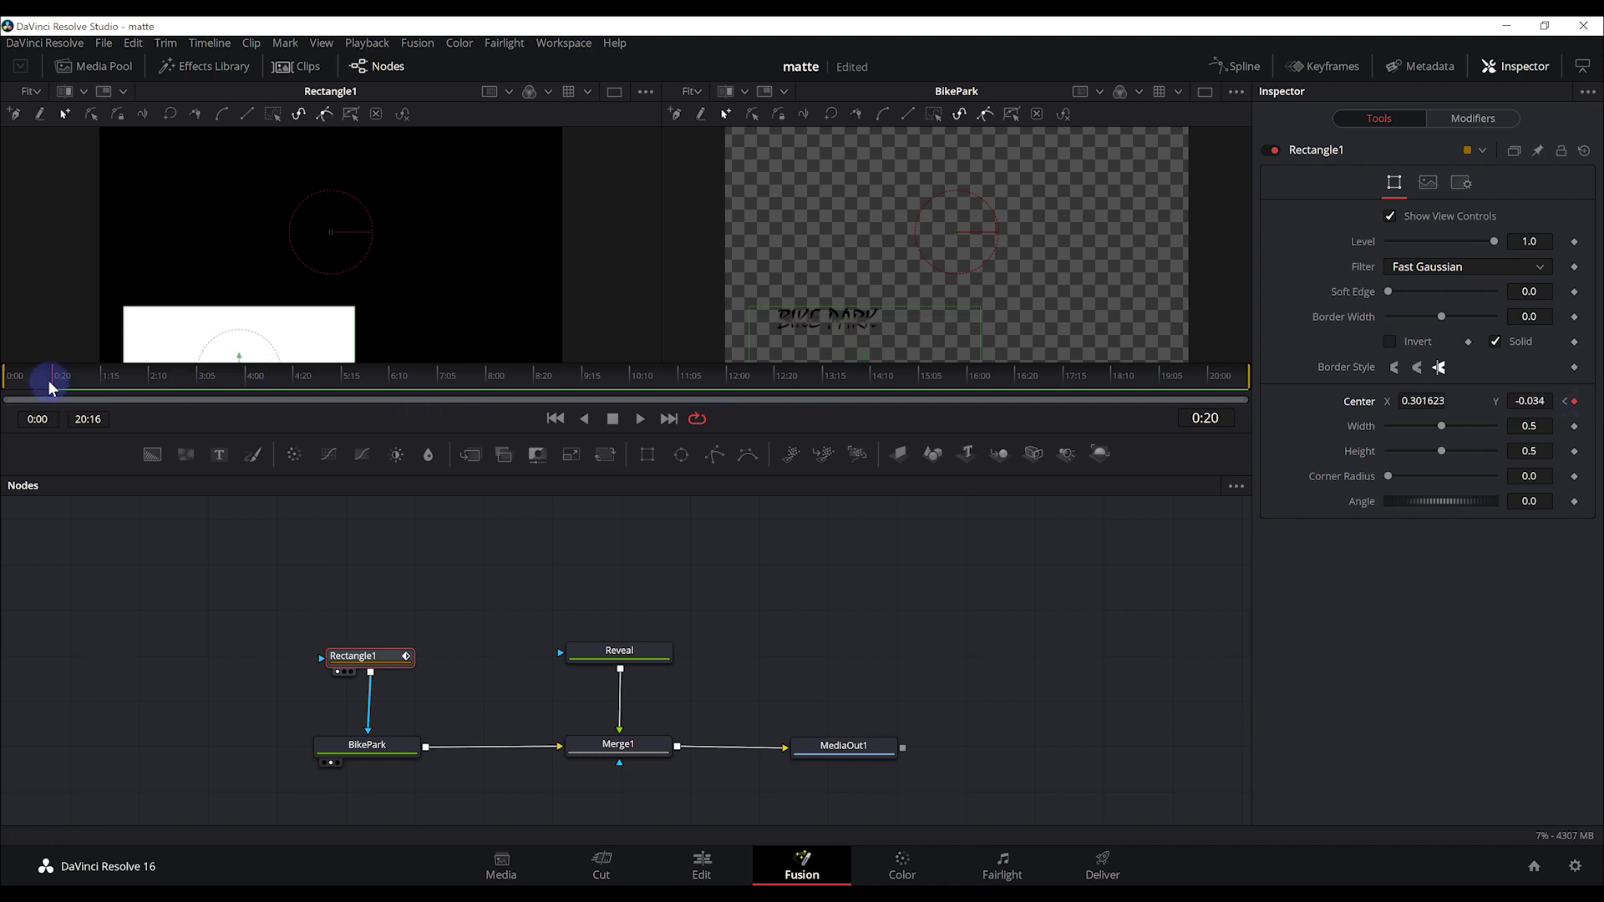
mouse_move(48, 379)
mouse_down()
mouse_move(6, 392)
mouse_move(67, 398)
mouse_up()
Add a Rectangle2 mask to Reveal and shift it left, off the REVEAL text.
click(626, 653)
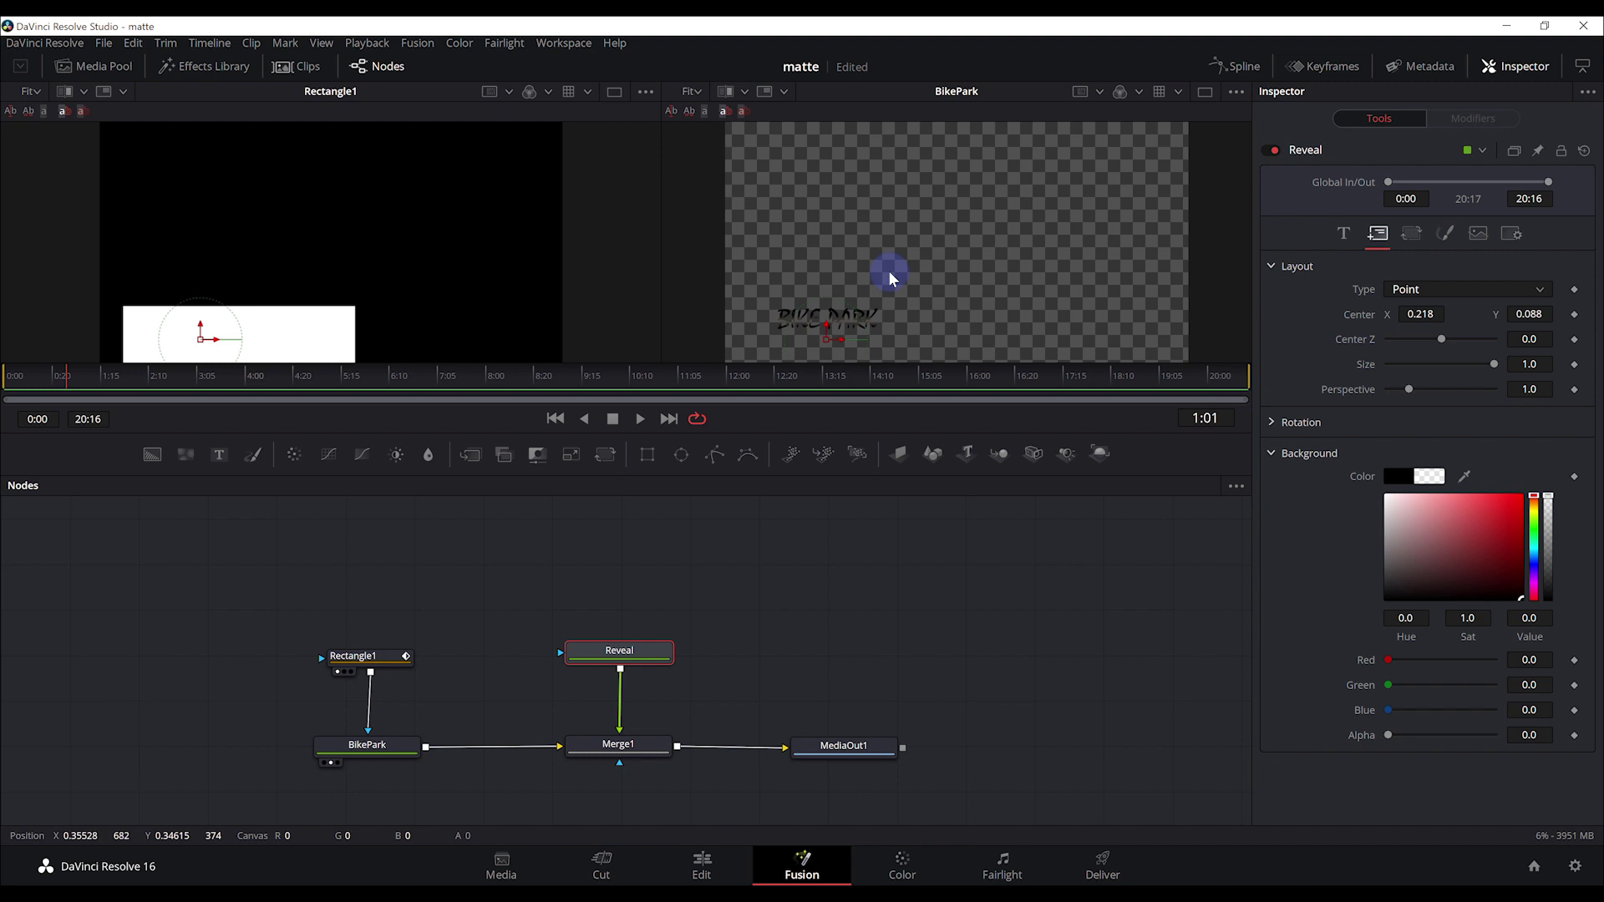
key(2)
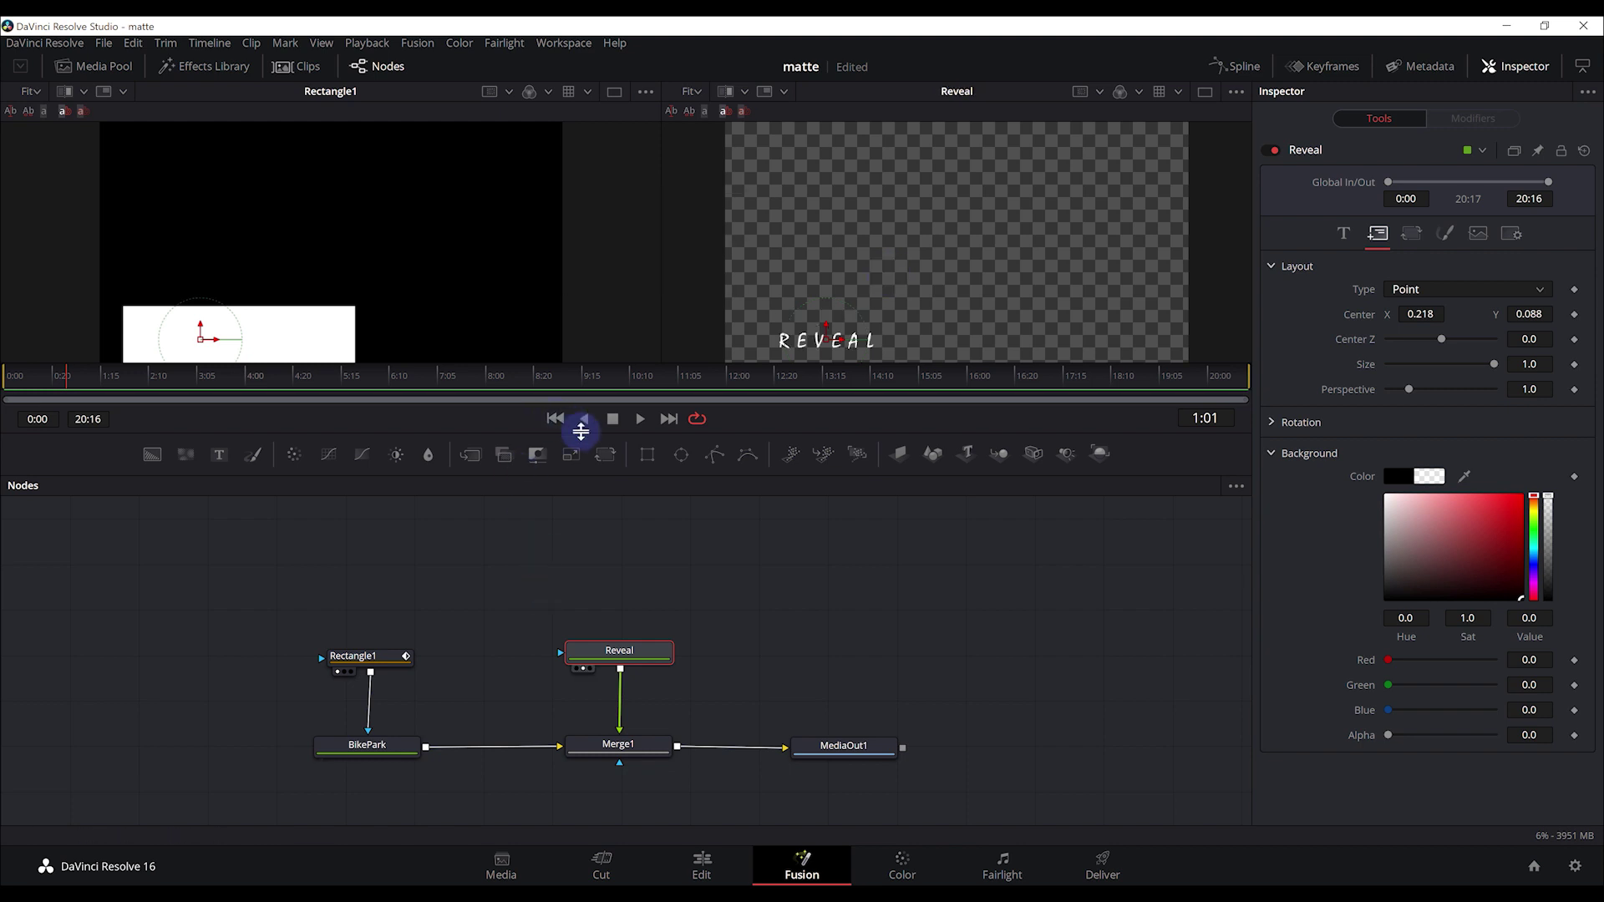
click(648, 455)
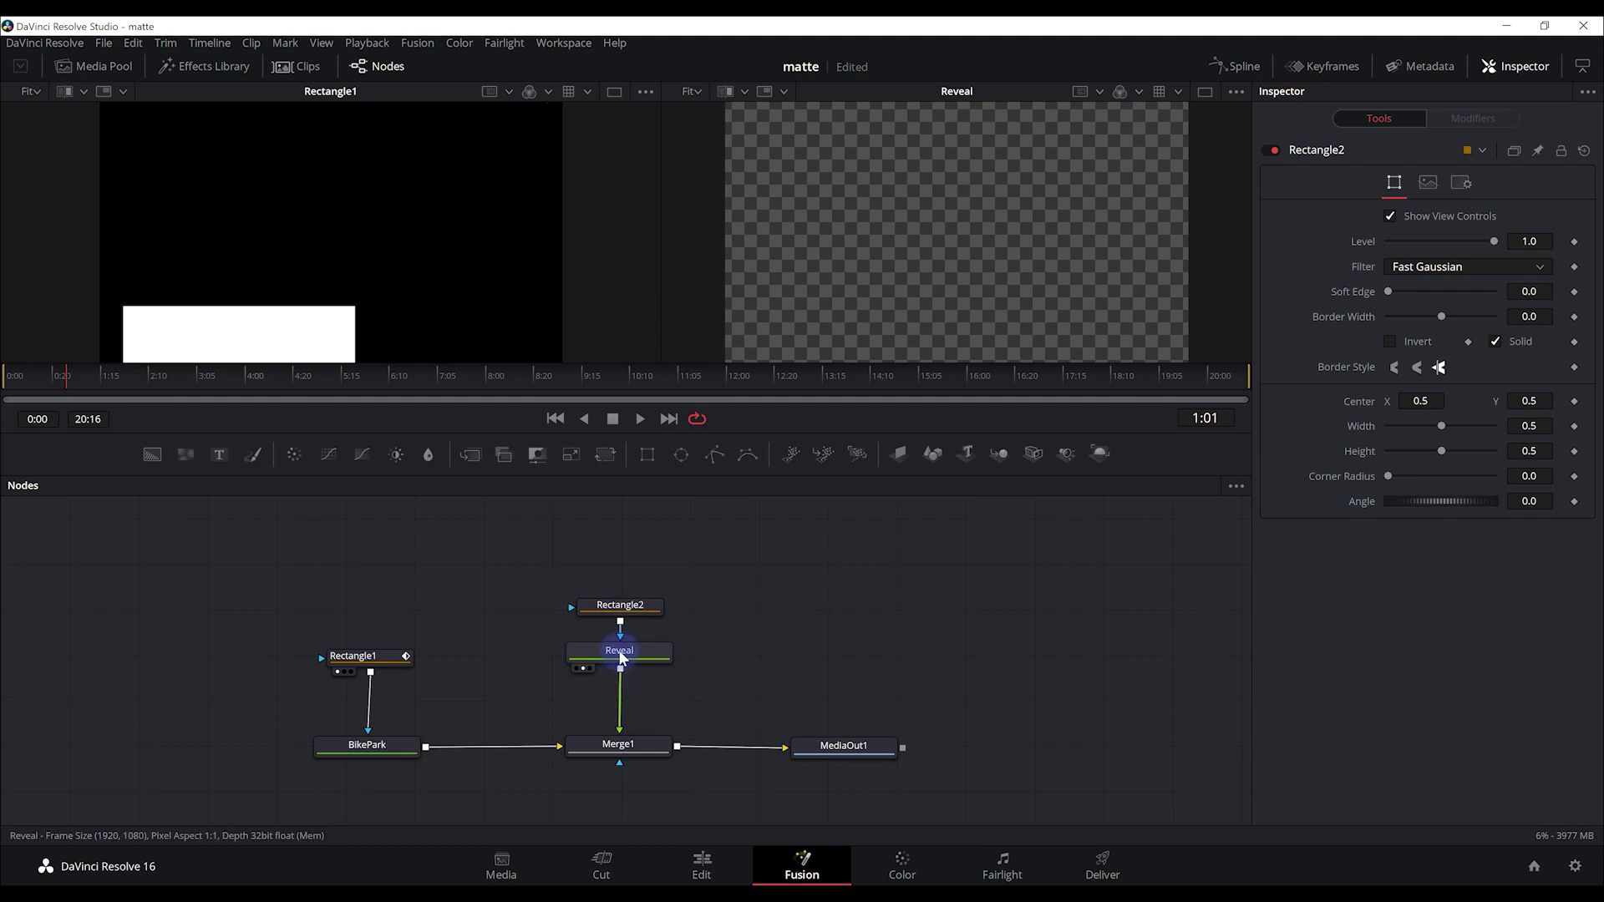
key(1)
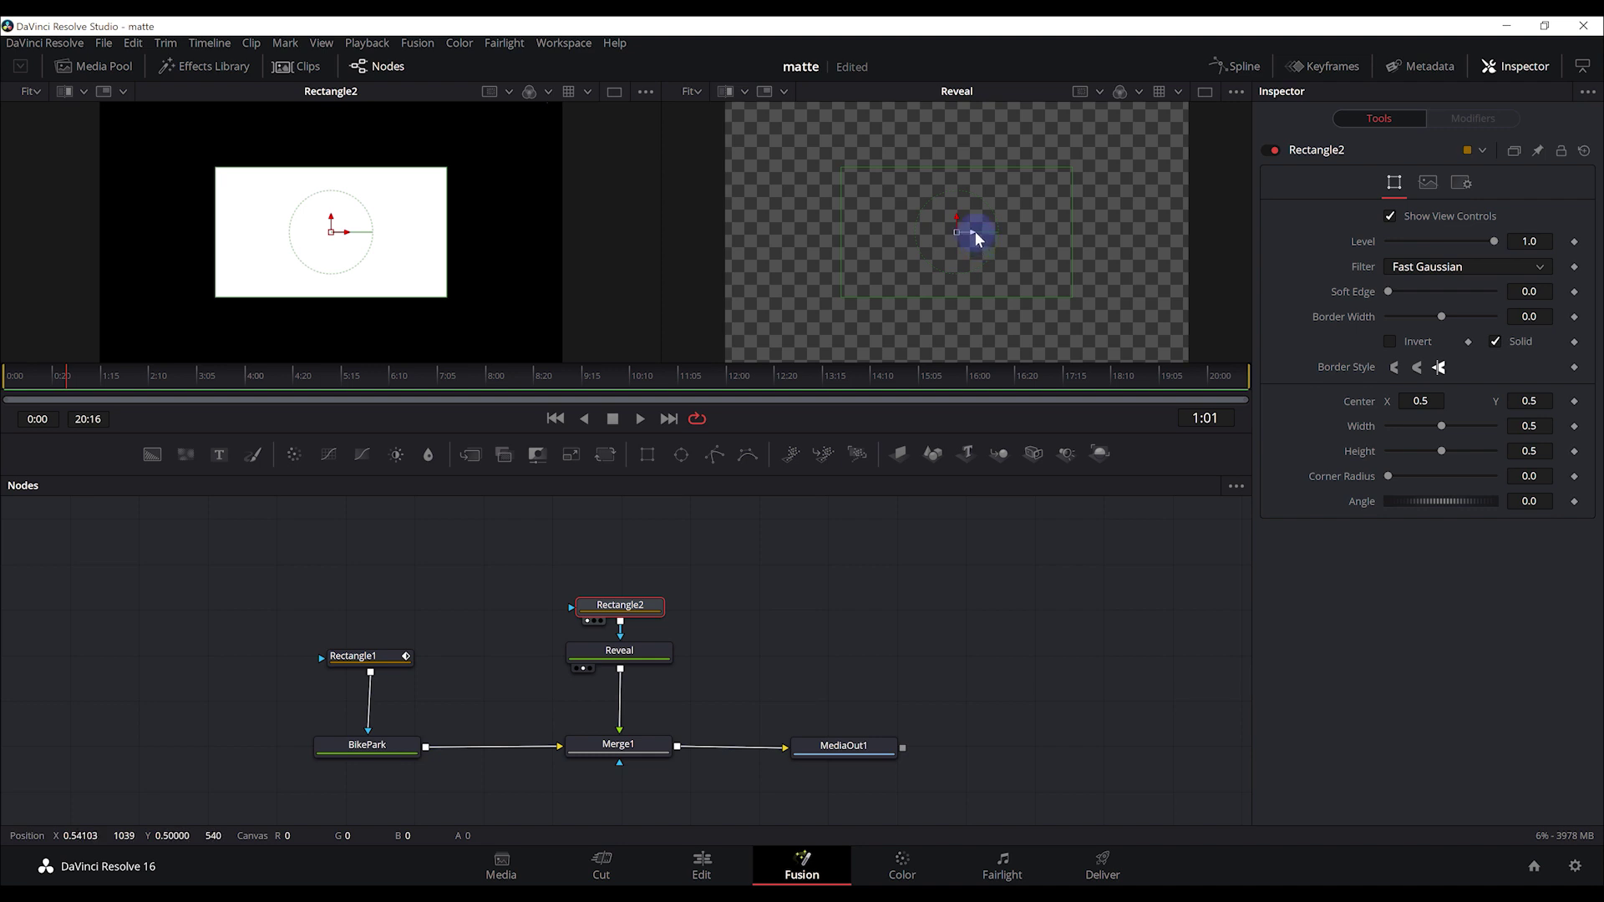
drag(973, 231, 730, 294)
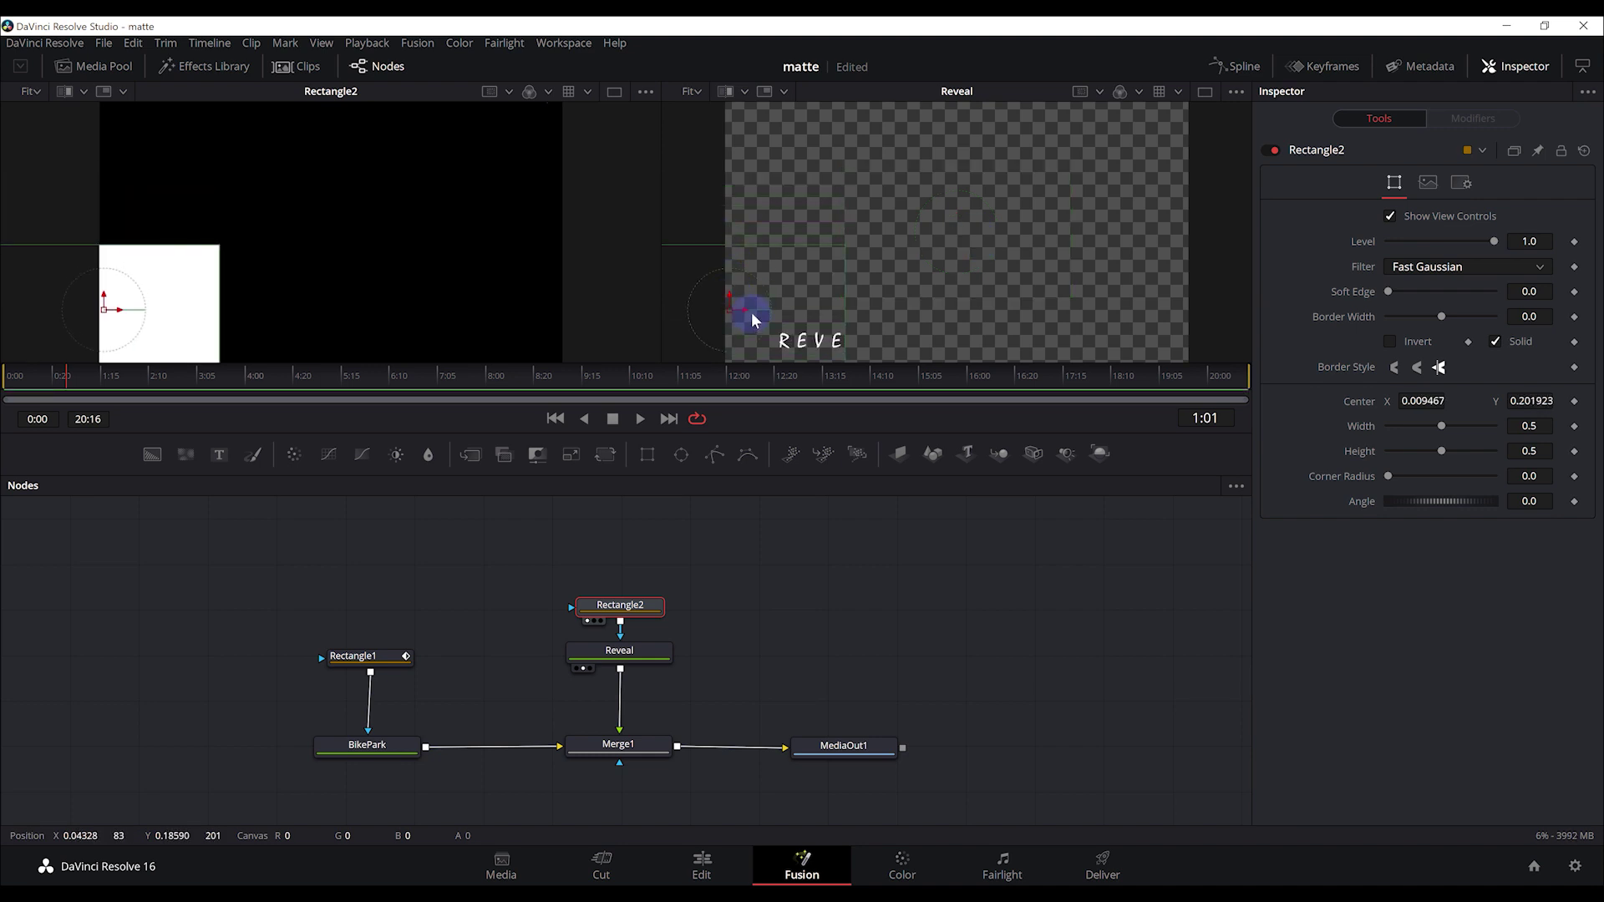
drag(752, 315, 681, 323)
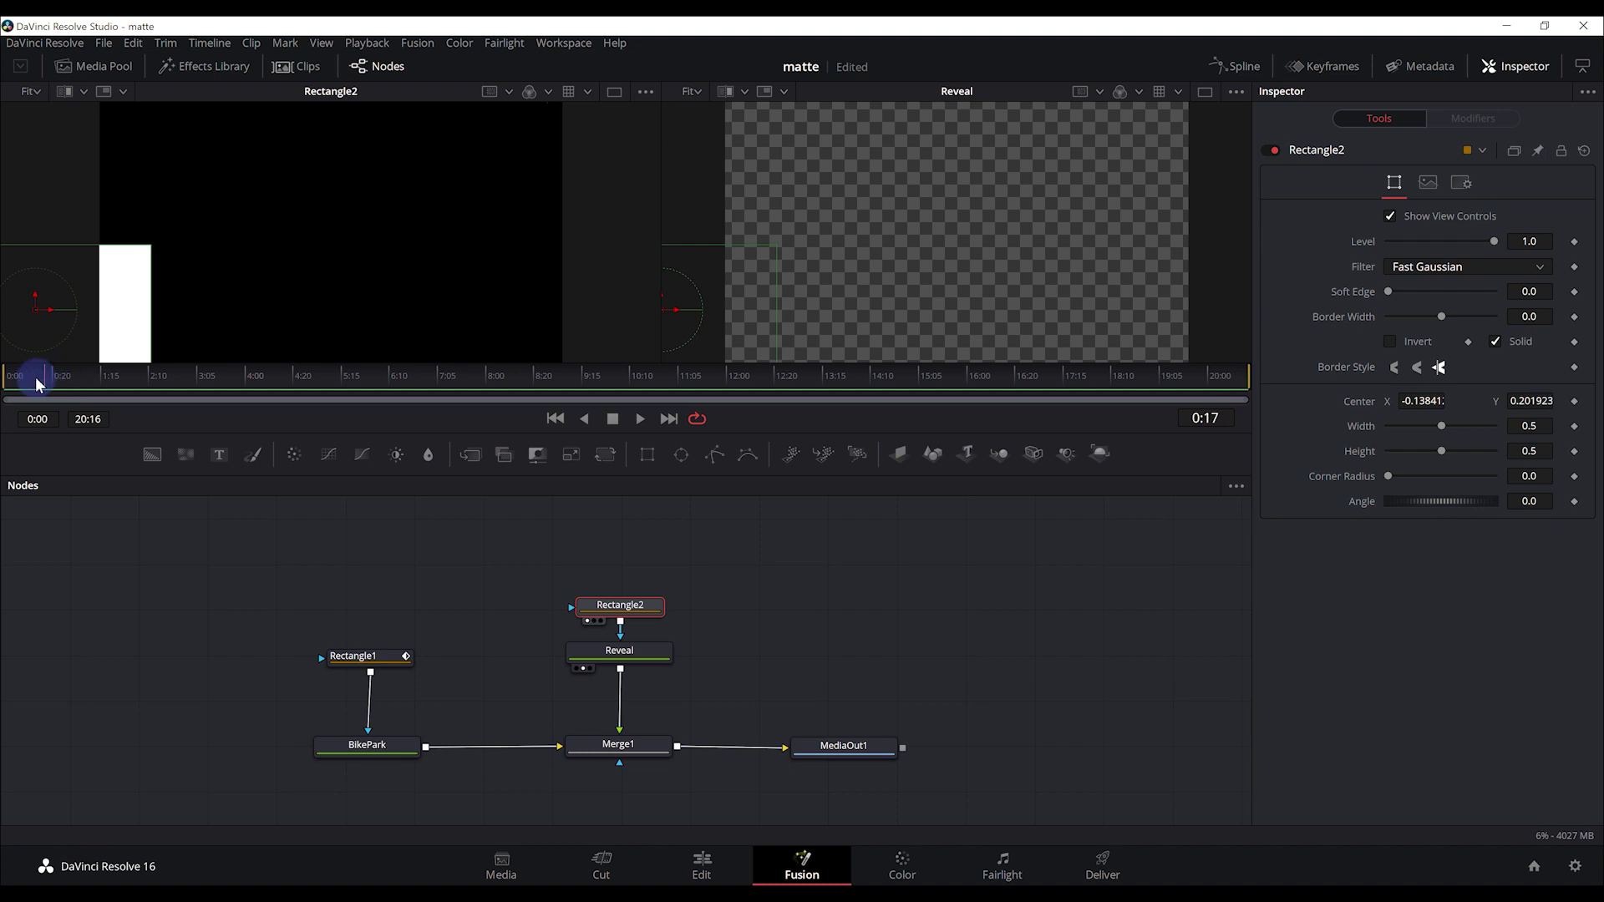
Keyframe Rectangle2's centre at X -0.138 on frame 0, sliding right to 0.0746 at 0:20.
drag(63, 377, 4, 378)
click(1574, 404)
click(60, 380)
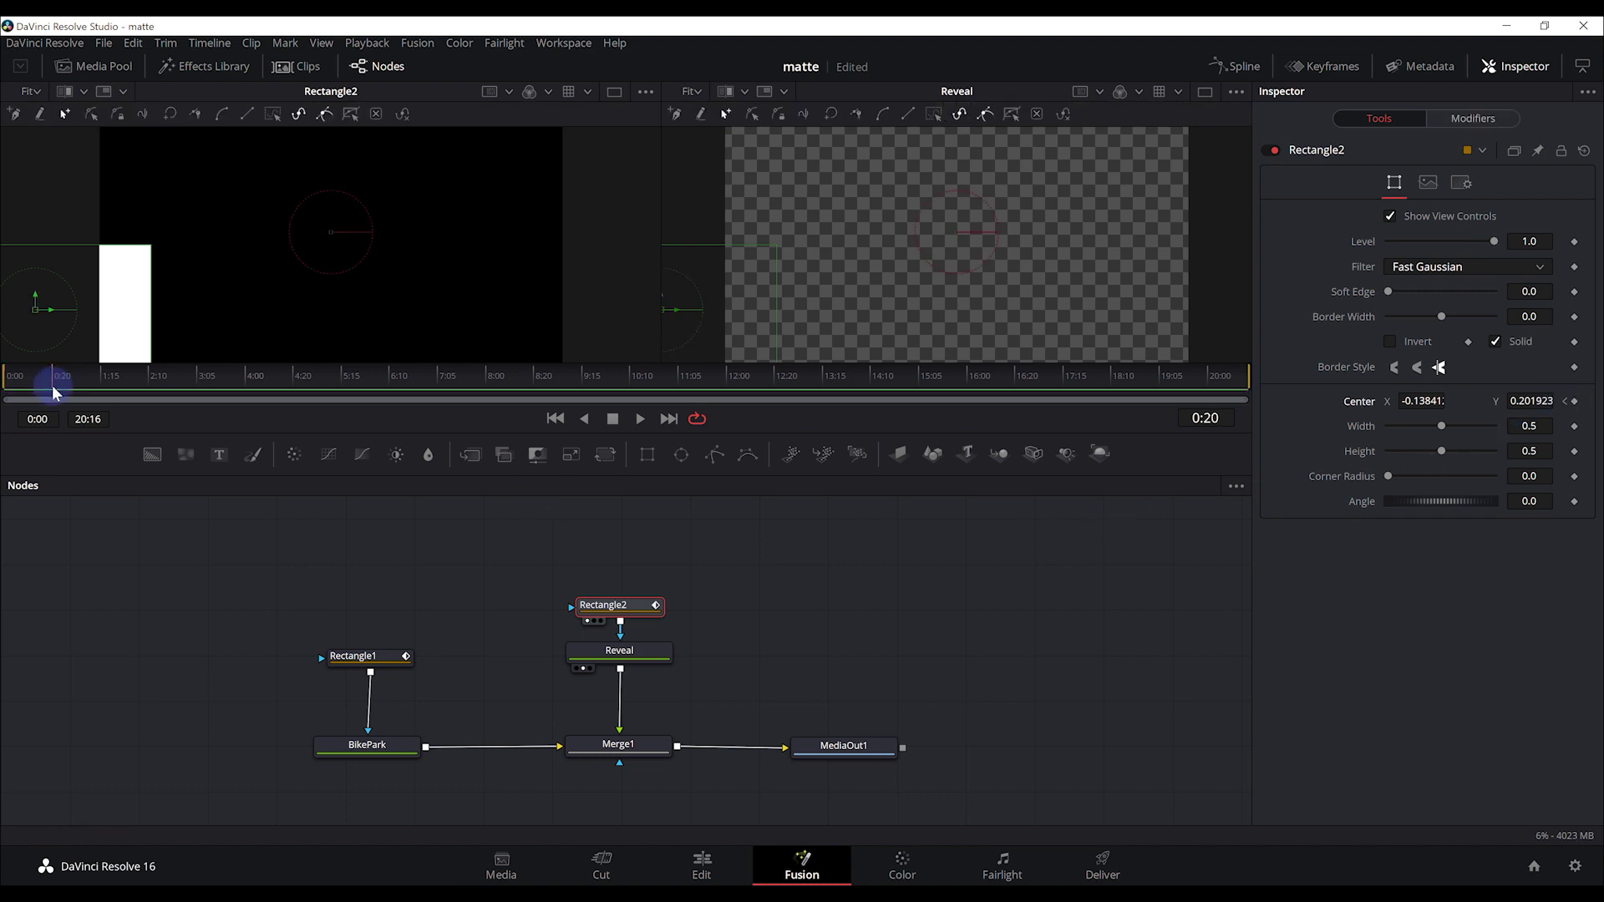
drag(1424, 400, 1574, 409)
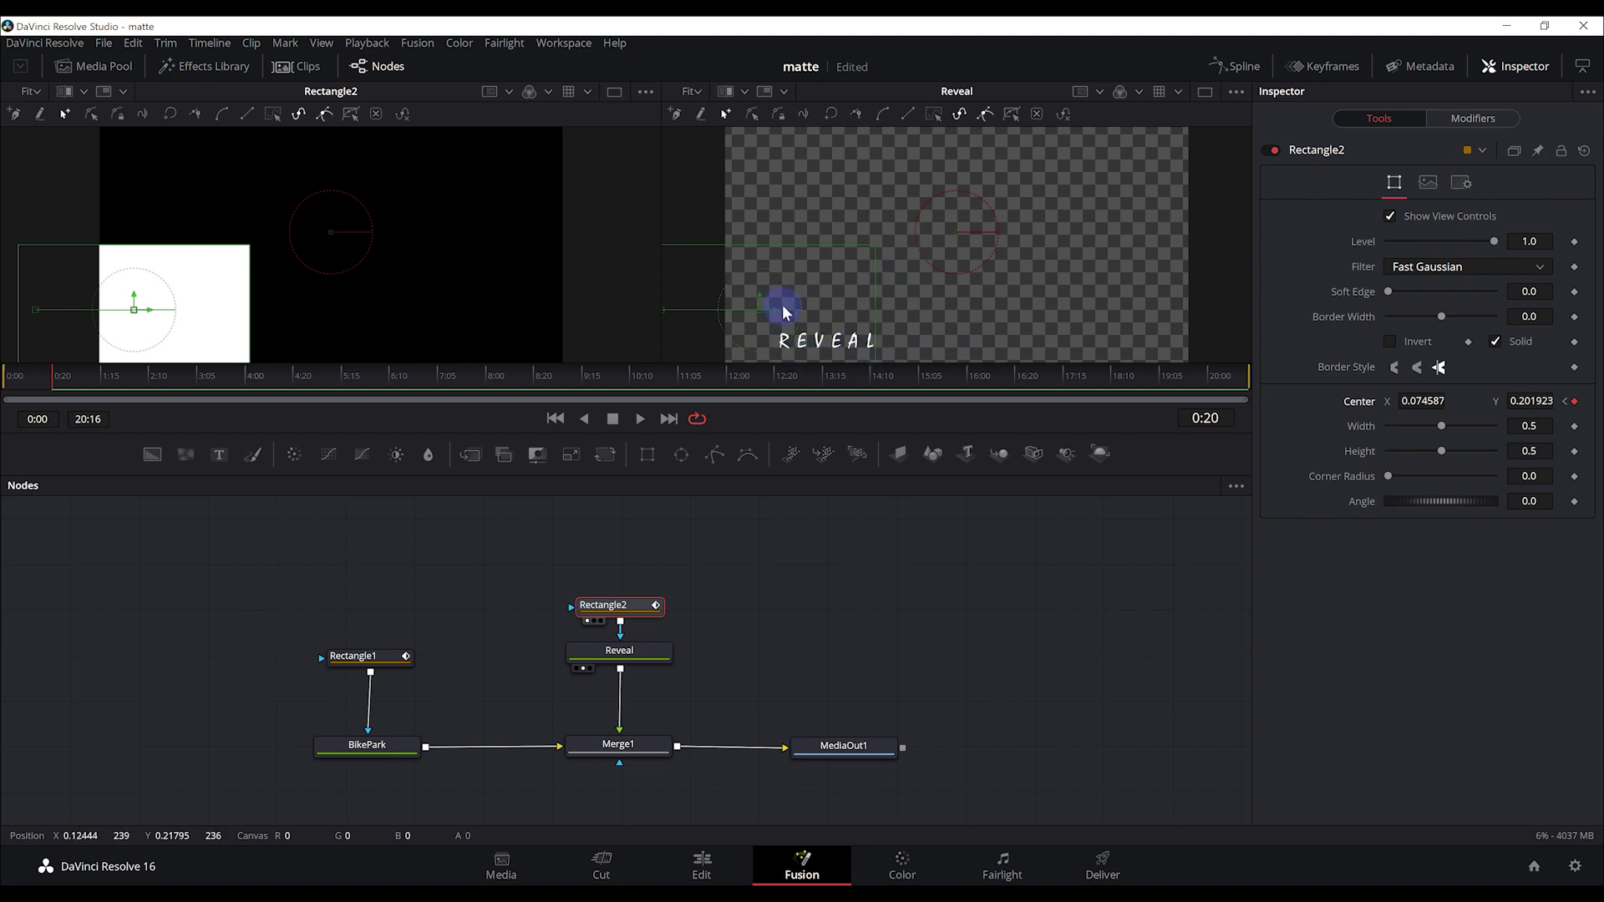
mouse_move(46, 374)
mouse_down()
mouse_move(4, 386)
mouse_move(99, 392)
mouse_move(2, 404)
mouse_move(89, 416)
mouse_up()
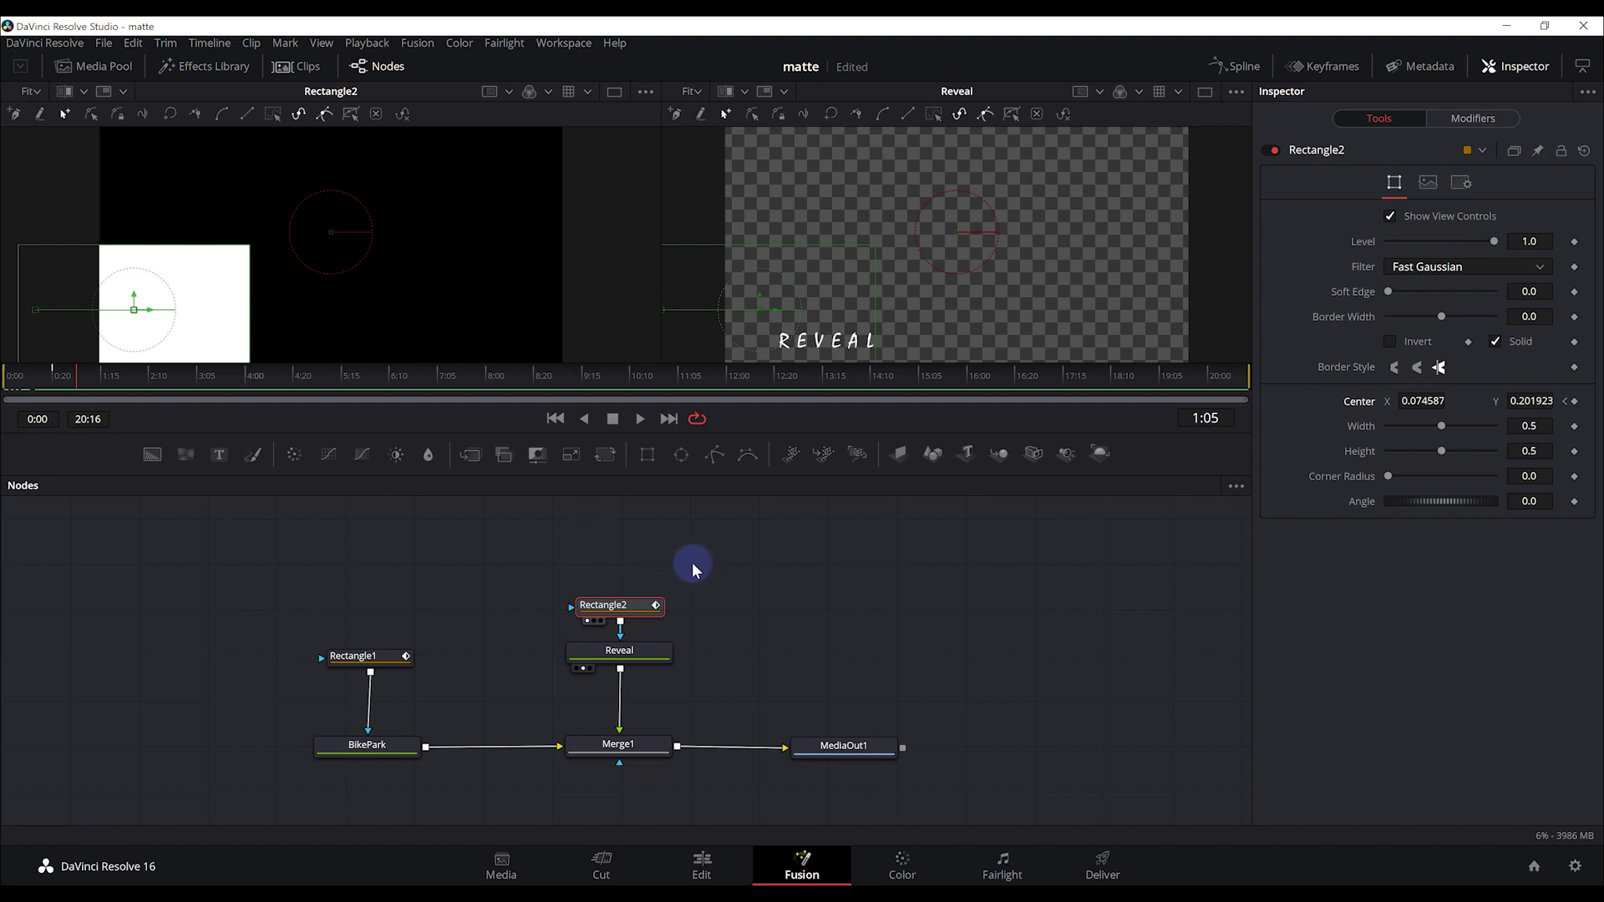
Show MediaOut1 in a single large viewer and play the titles from frame 0.
click(859, 743)
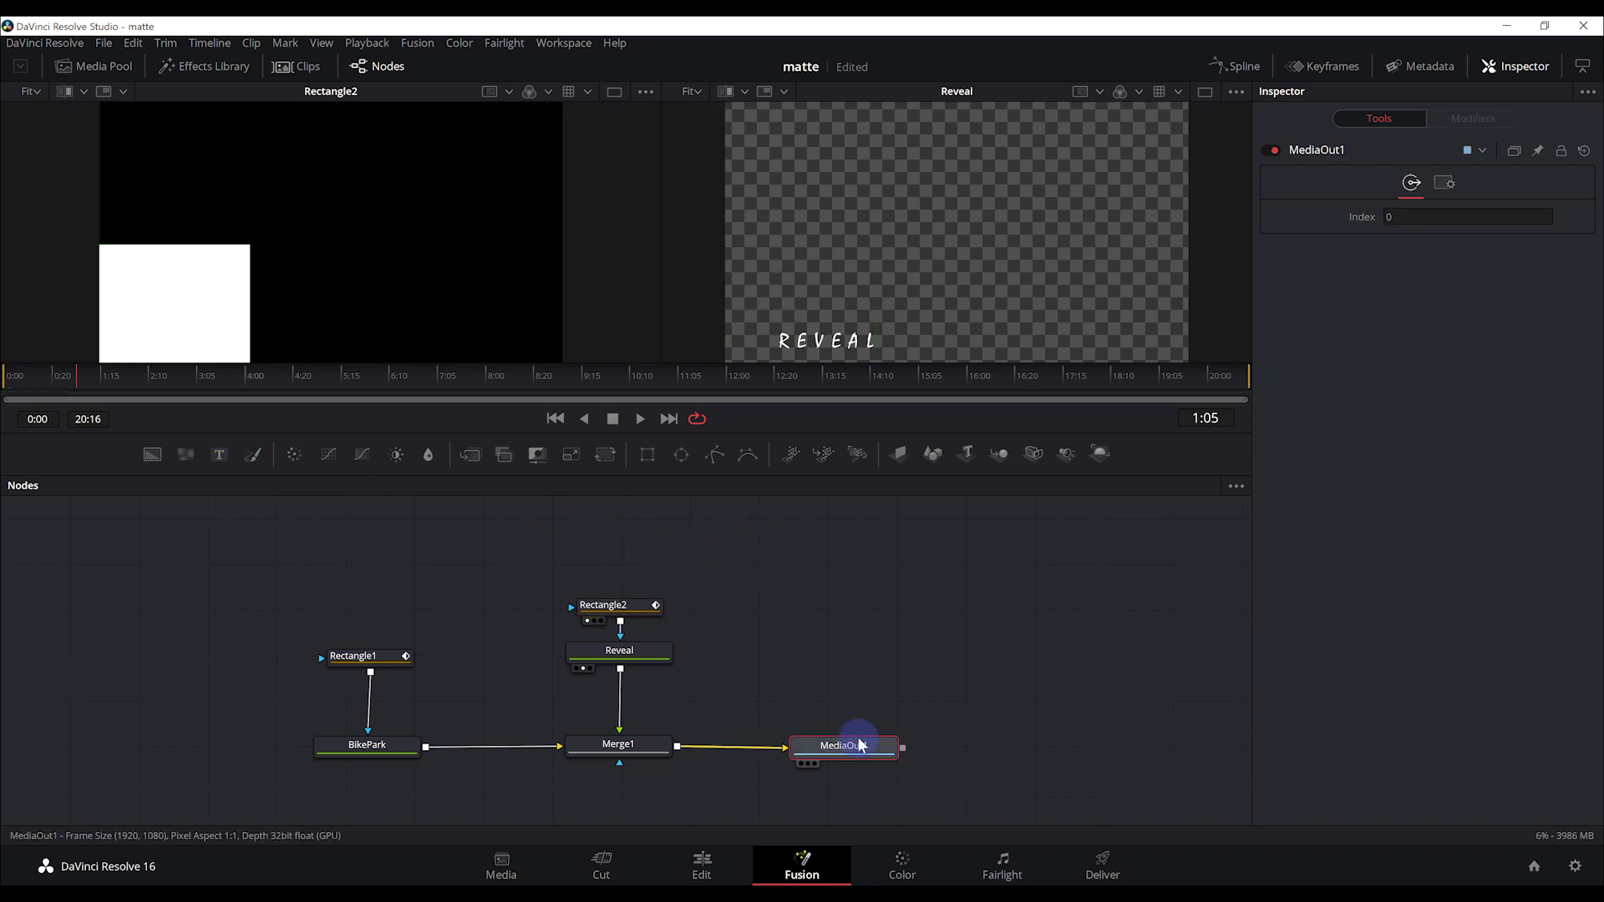
key(2)
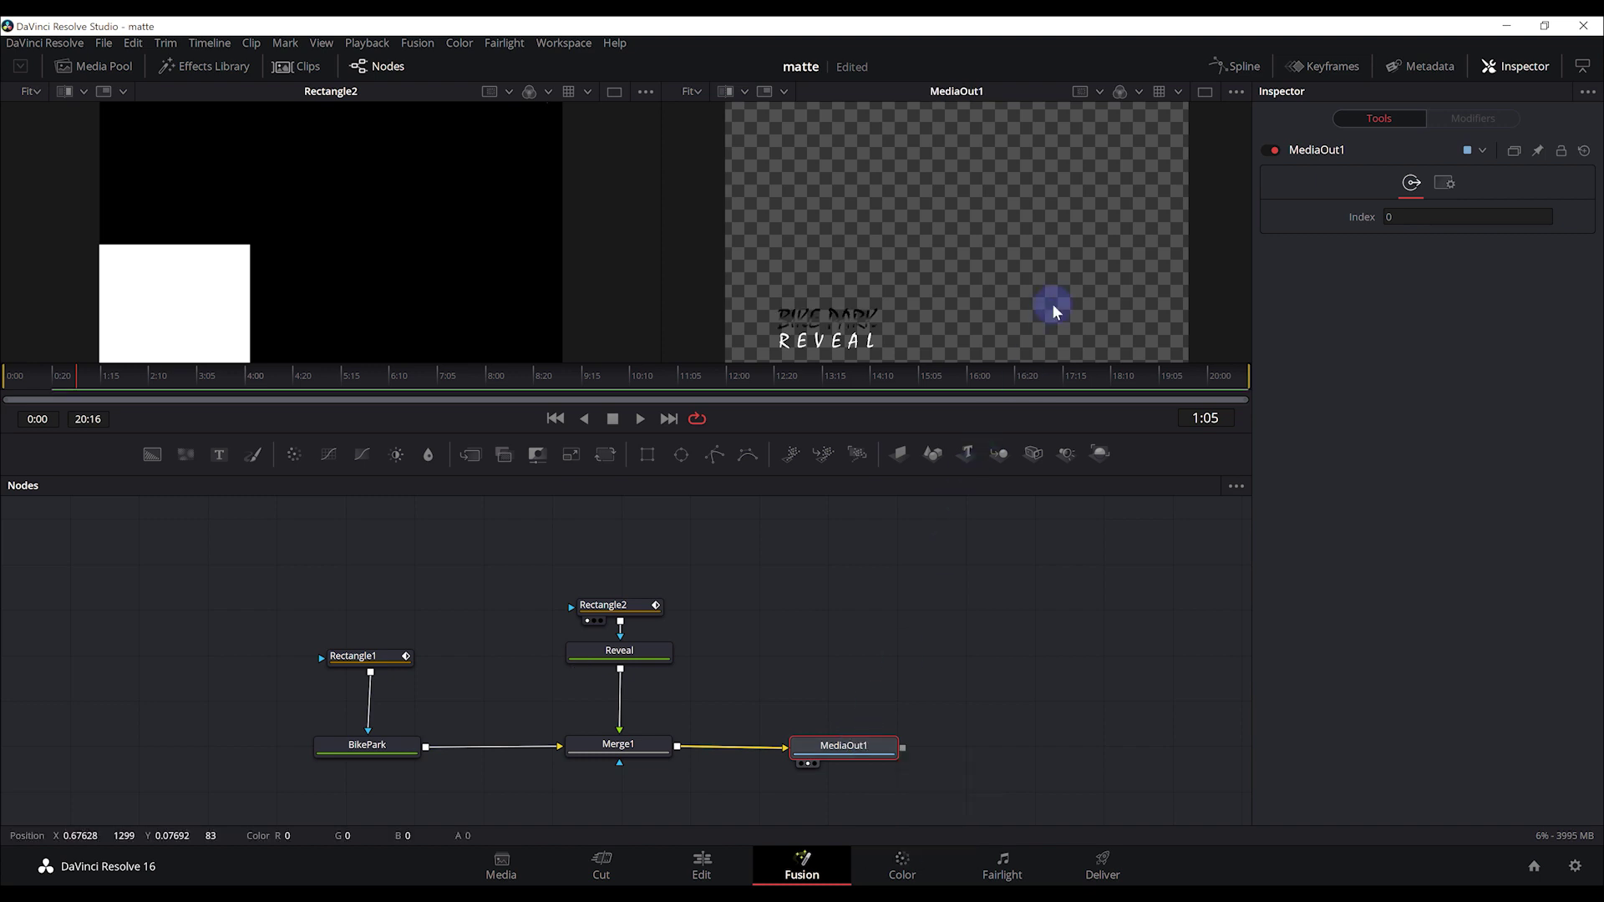
click(1205, 97)
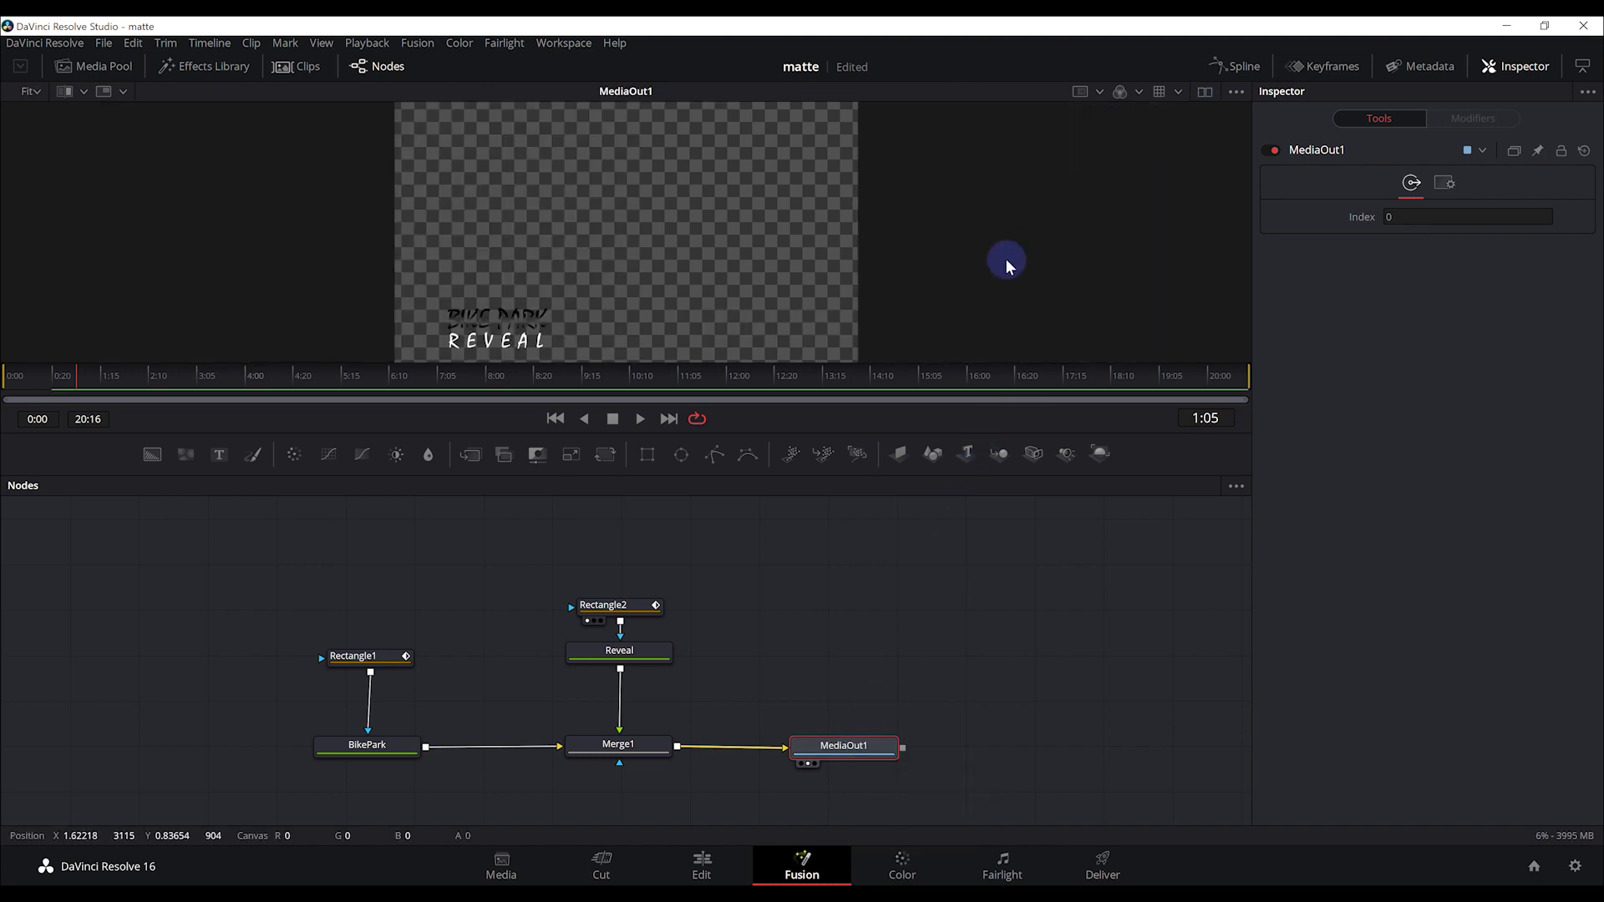
drag(151, 390, 5, 384)
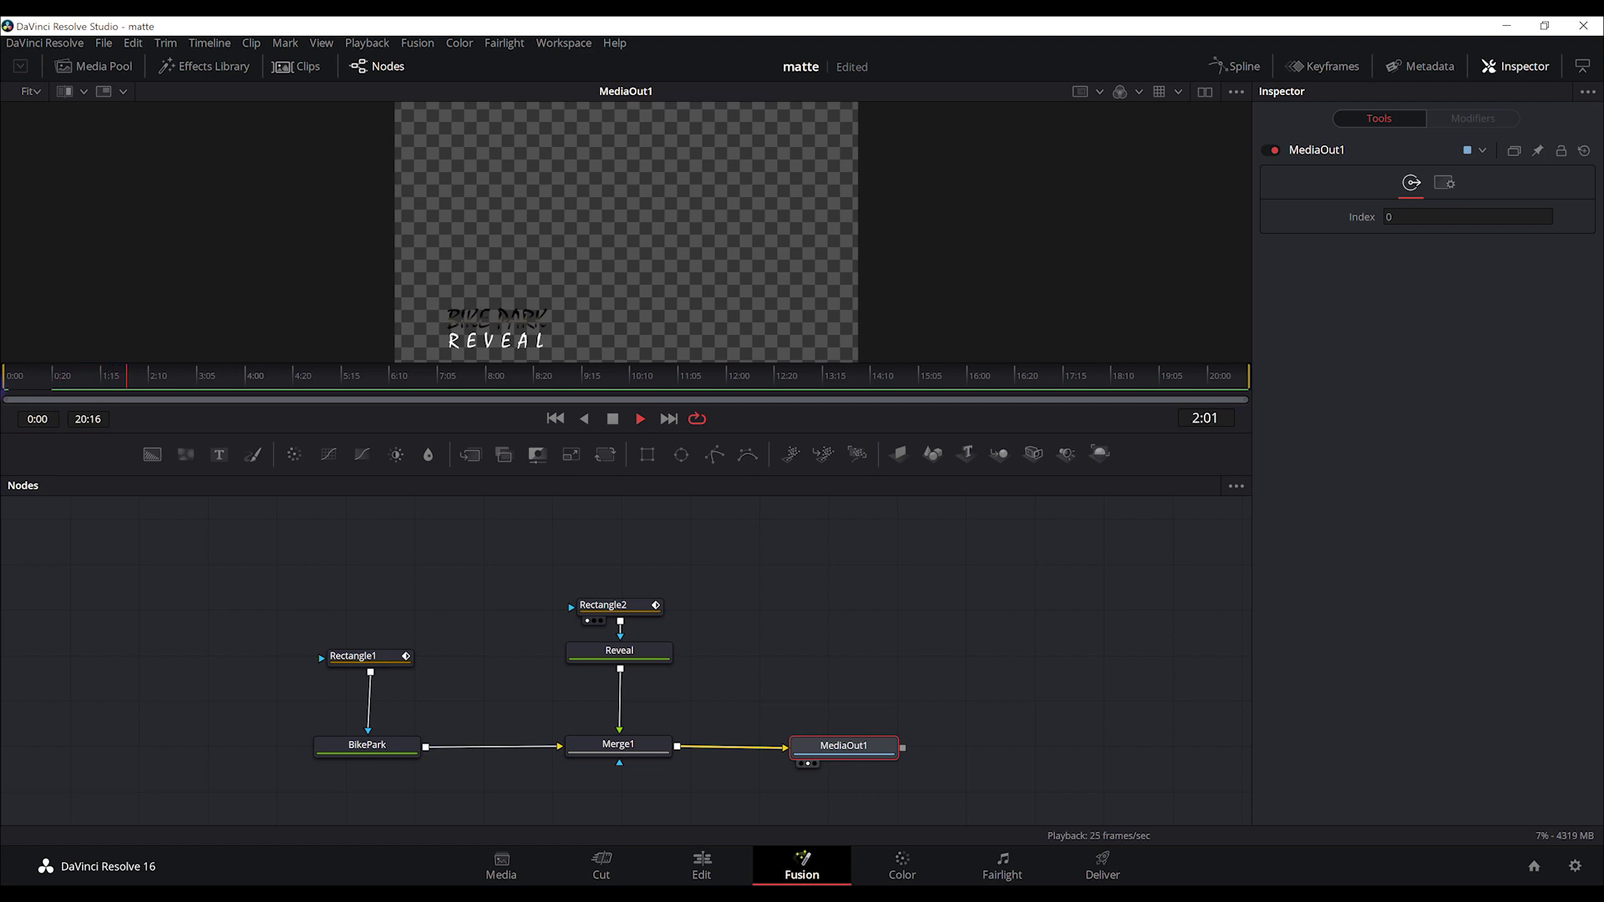
drag(87, 376, 4, 376)
key(space)
key(space)
On the Edit page, play and scrub Timeline 1 from the start to review the title over bike.mp4.
click(701, 864)
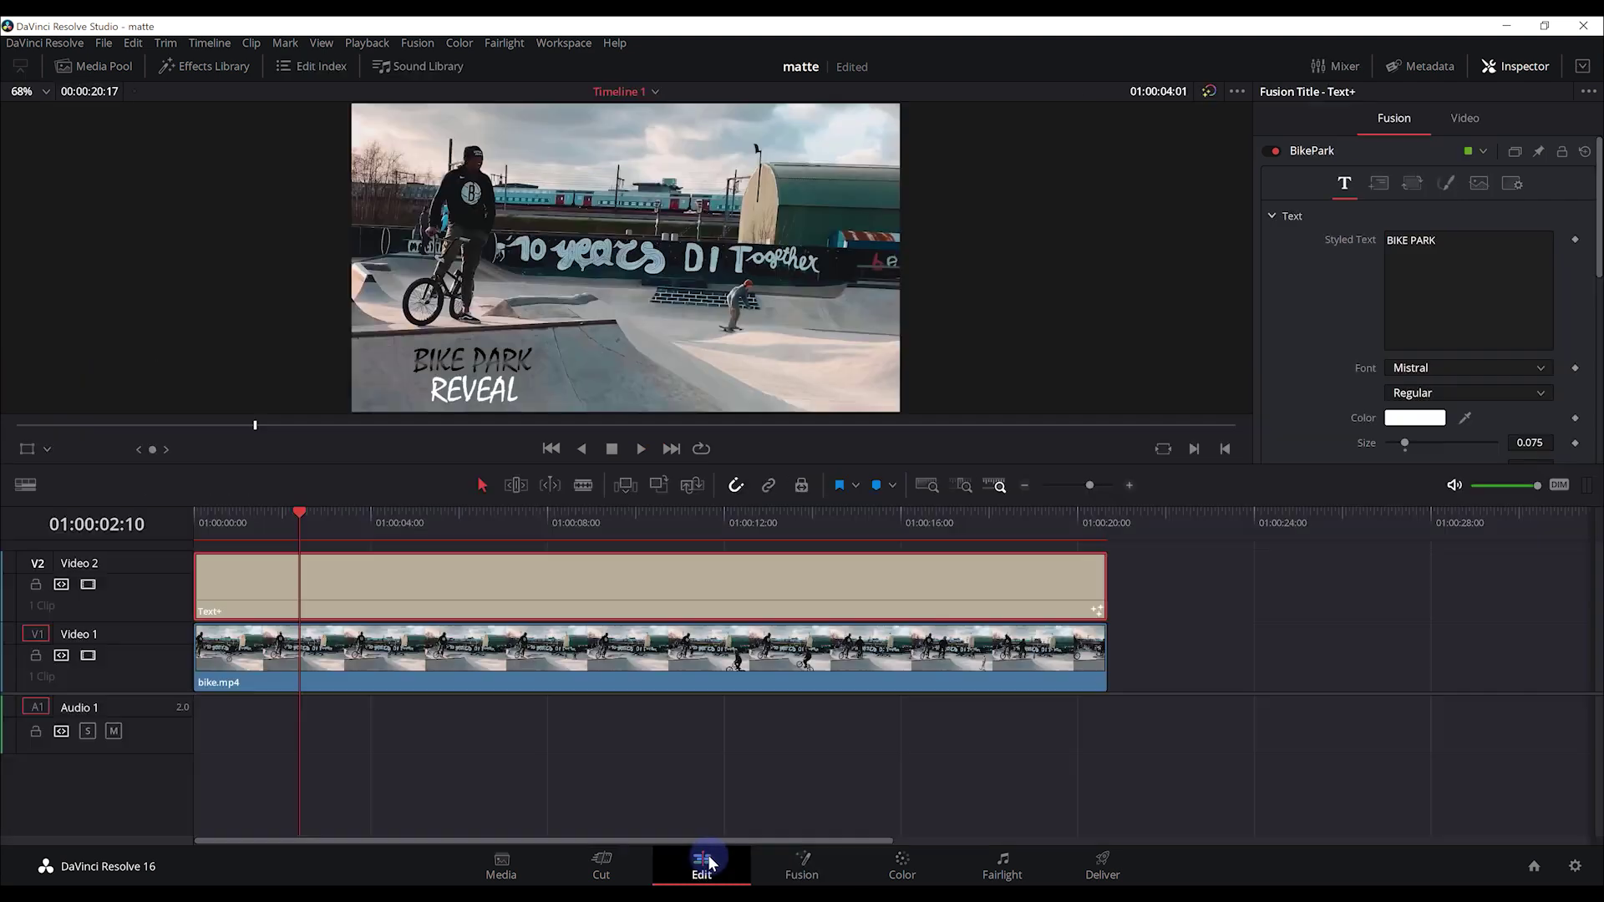
drag(268, 527, 143, 537)
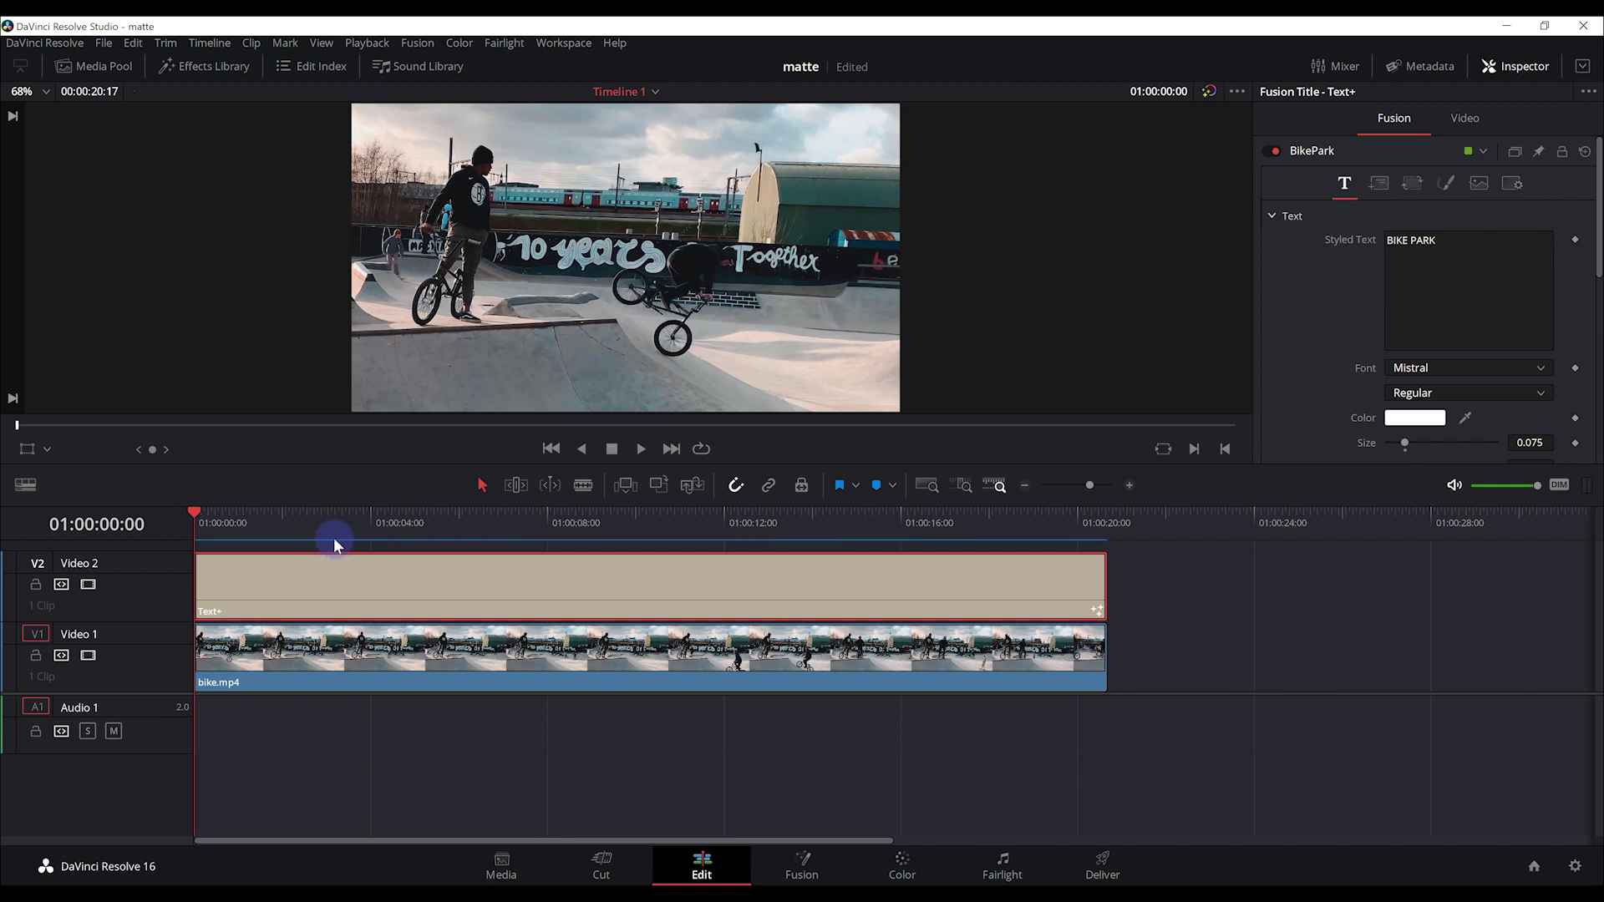
key(space)
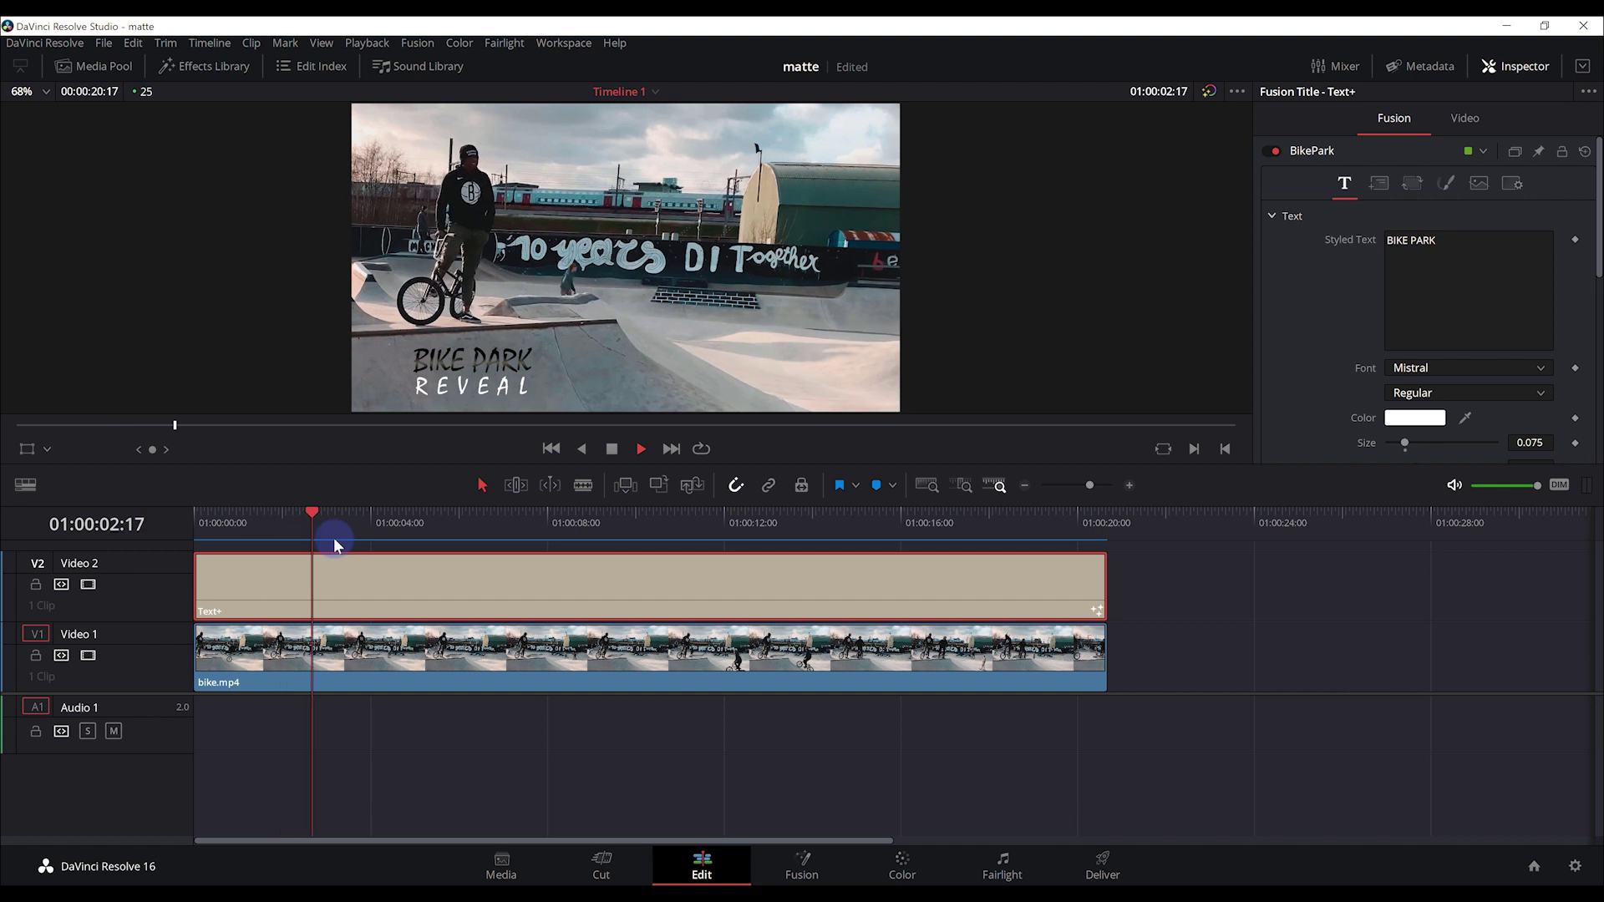
drag(349, 554, 162, 533)
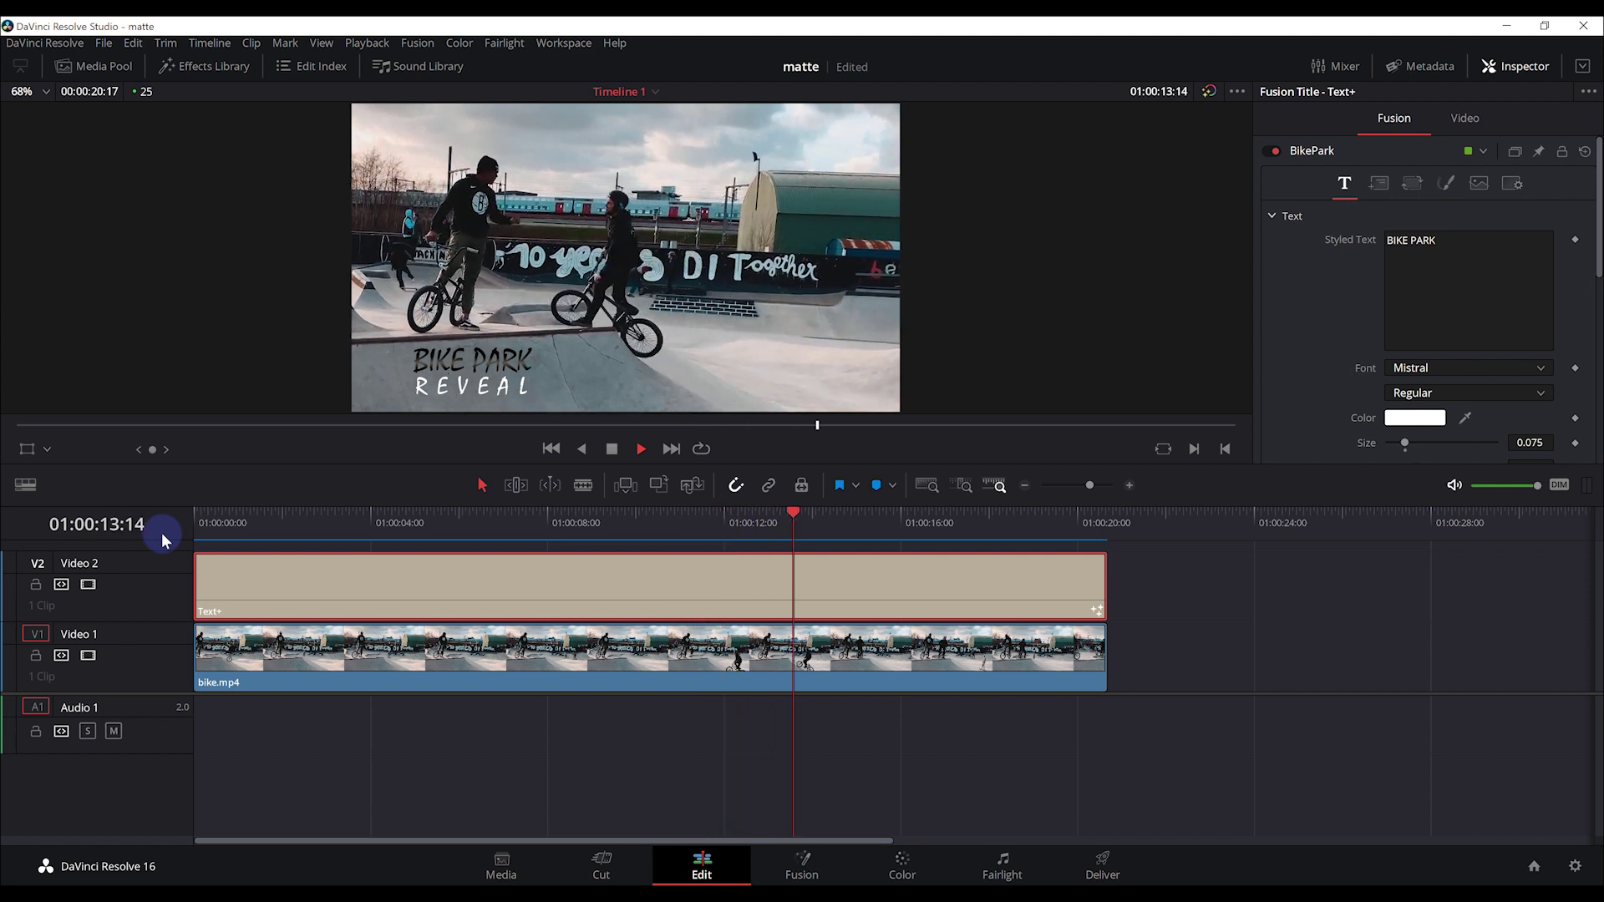
key(space)
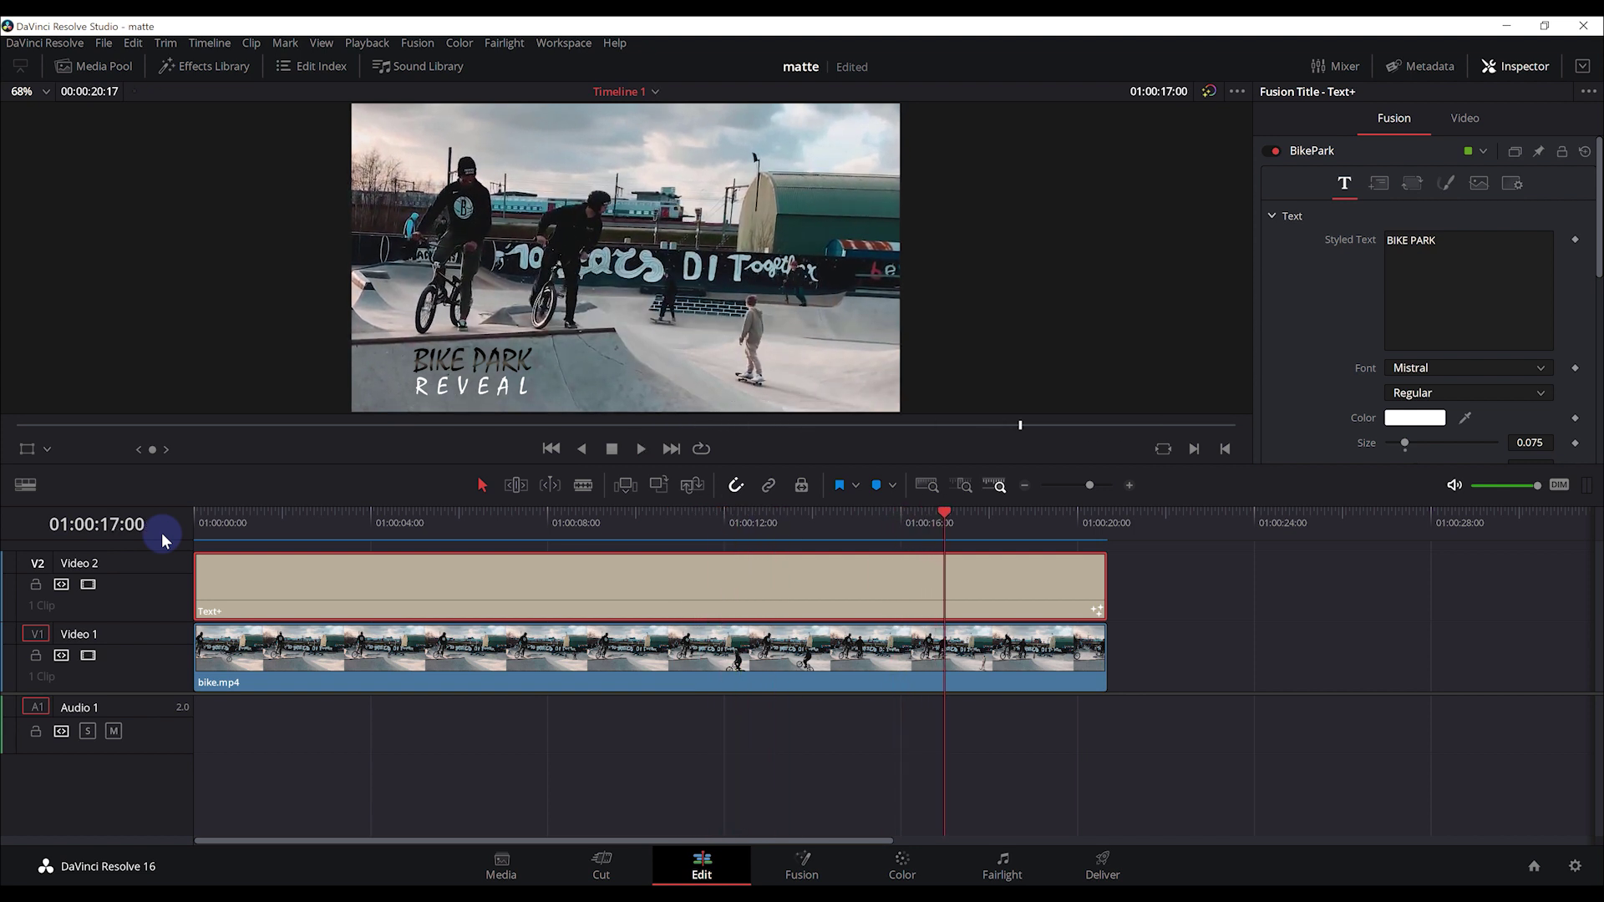